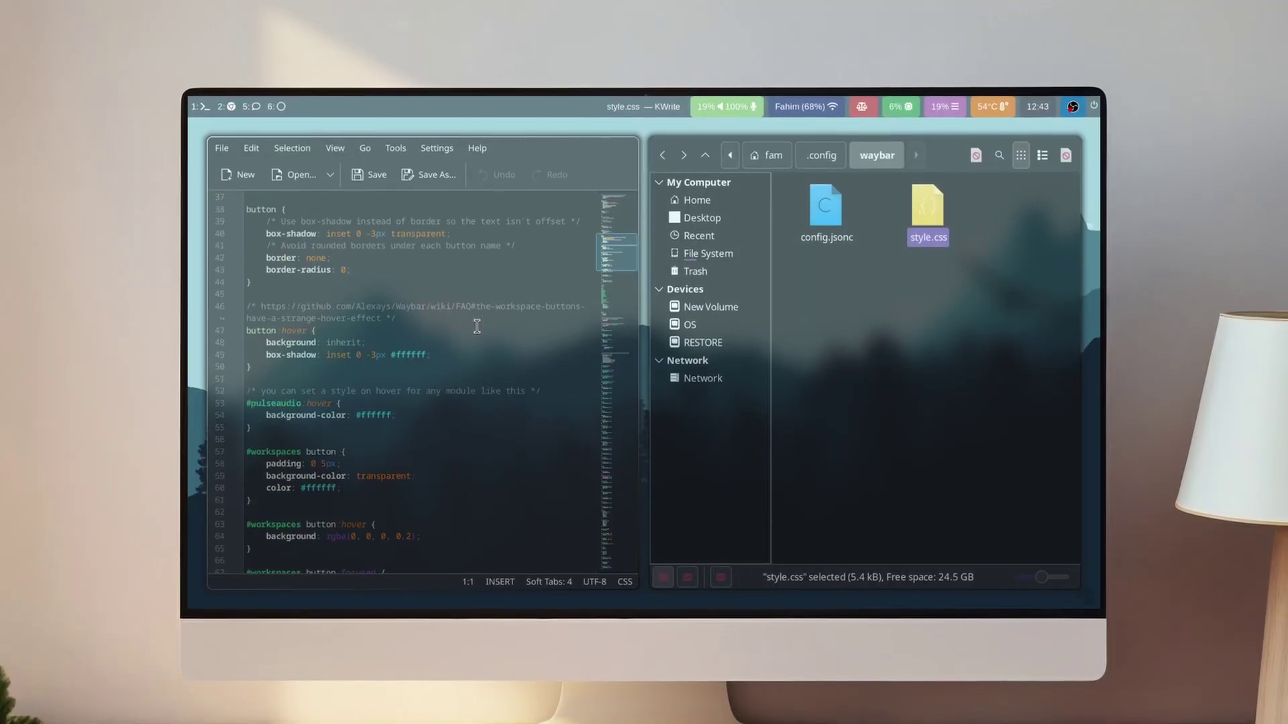
# Step: Search the style.css file for ffffff, replacing the first search term volu
pyautogui.hotkey('ctrl', 'f')
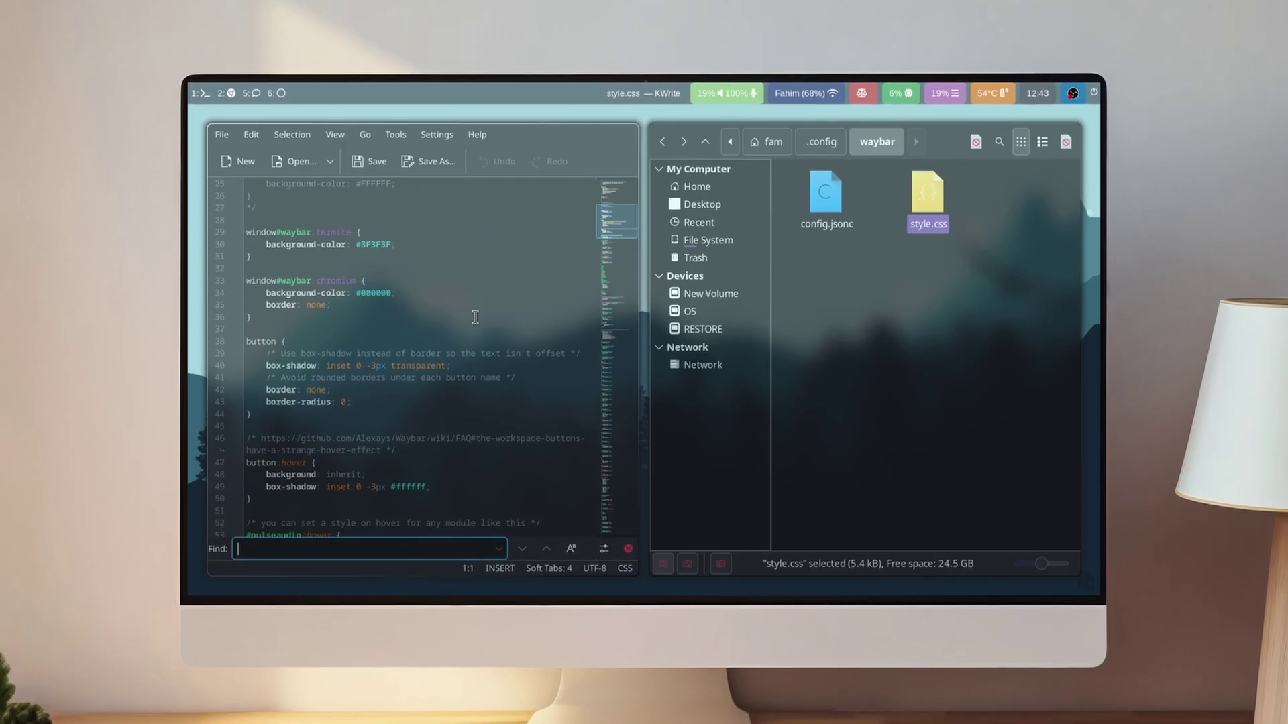
pyautogui.write('volu')
pyautogui.press('BackSpace')
pyautogui.press('BackSpace')
pyautogui.press('BackSpace')
pyautogui.press('BackSpace')
pyautogui.write('ffffff')
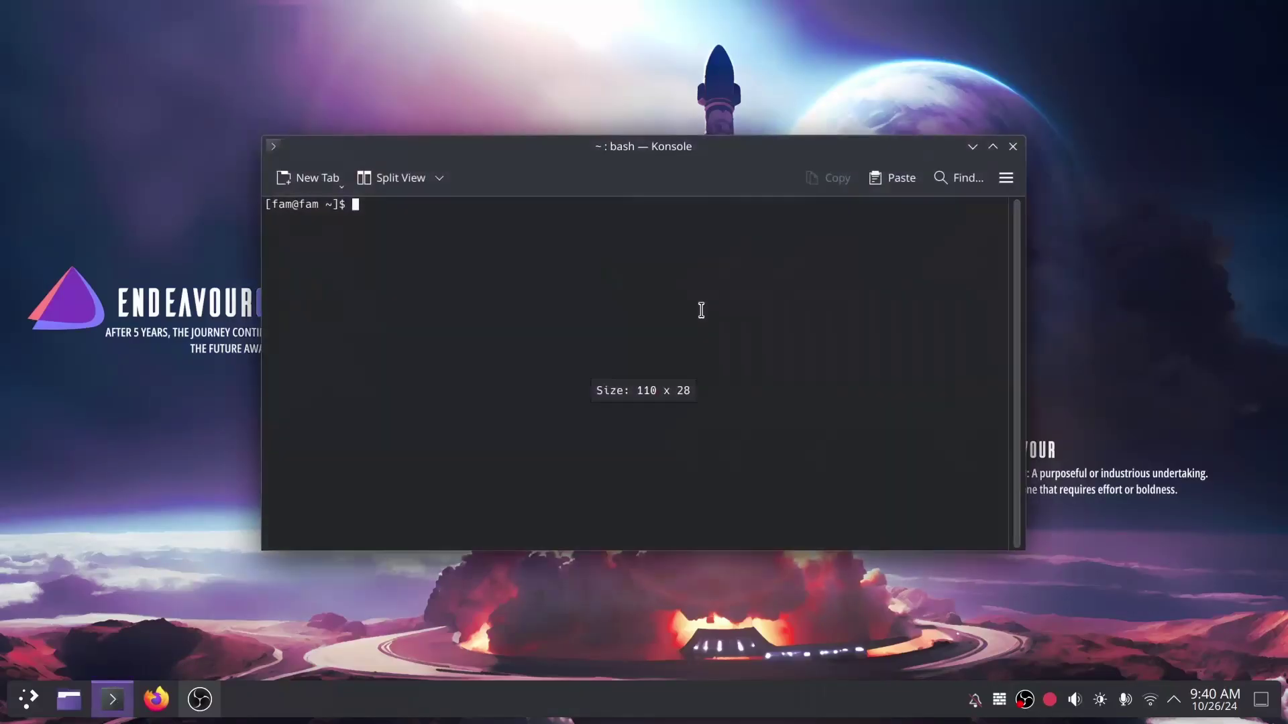
# Step: Run a full system upgrade with yay, entering the sudo password, excluding no packages and accepting the qcoro-qt6 replacement and the installation
pyautogui.write('yay')
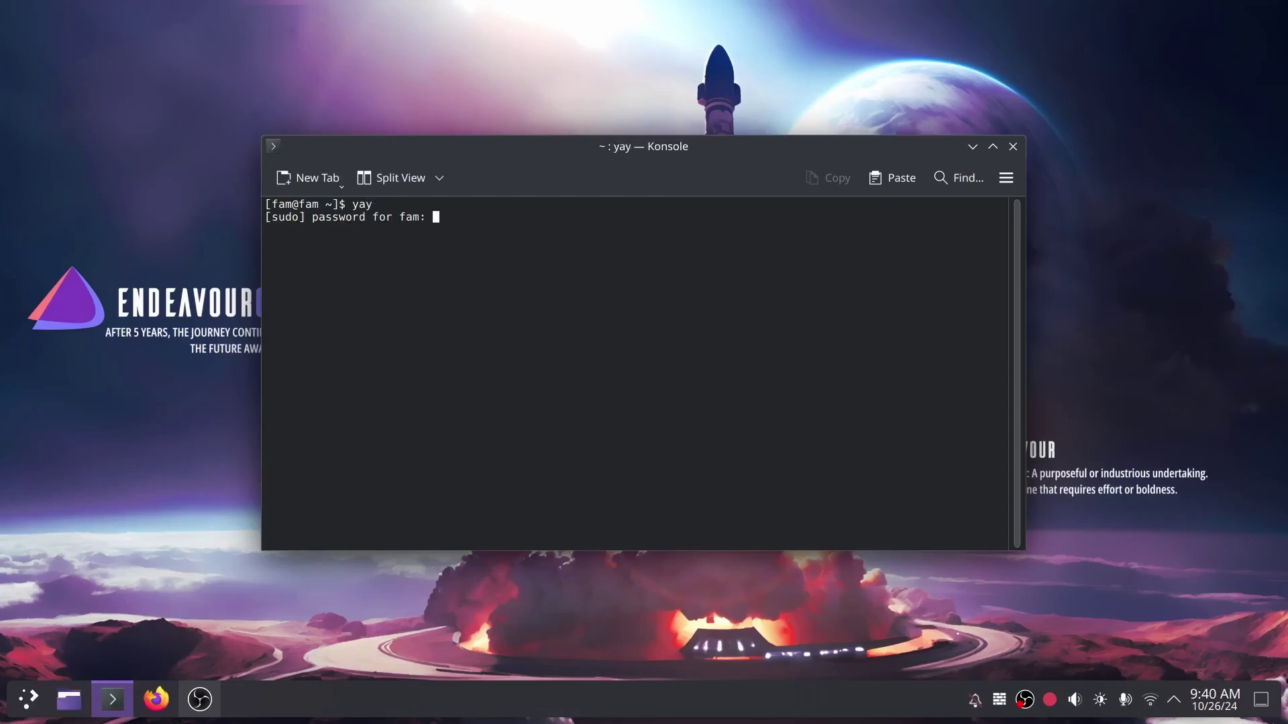
pyautogui.press('Return')
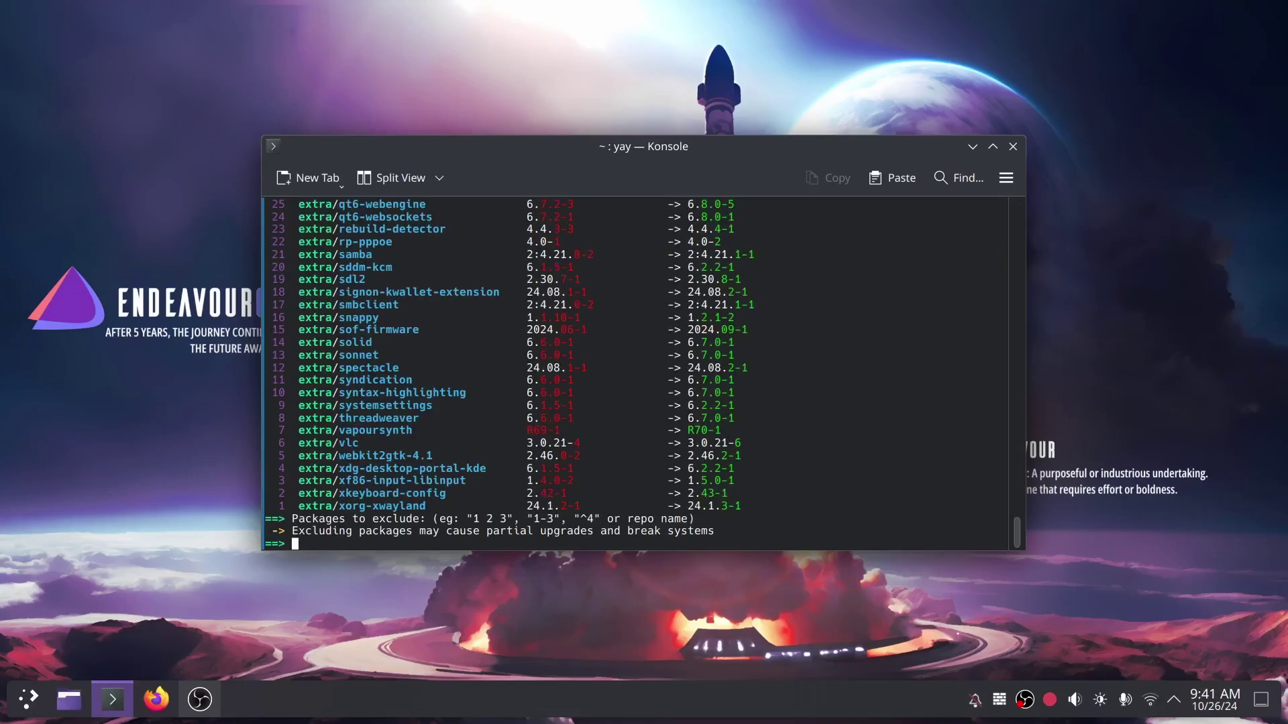
pyautogui.press('Return')
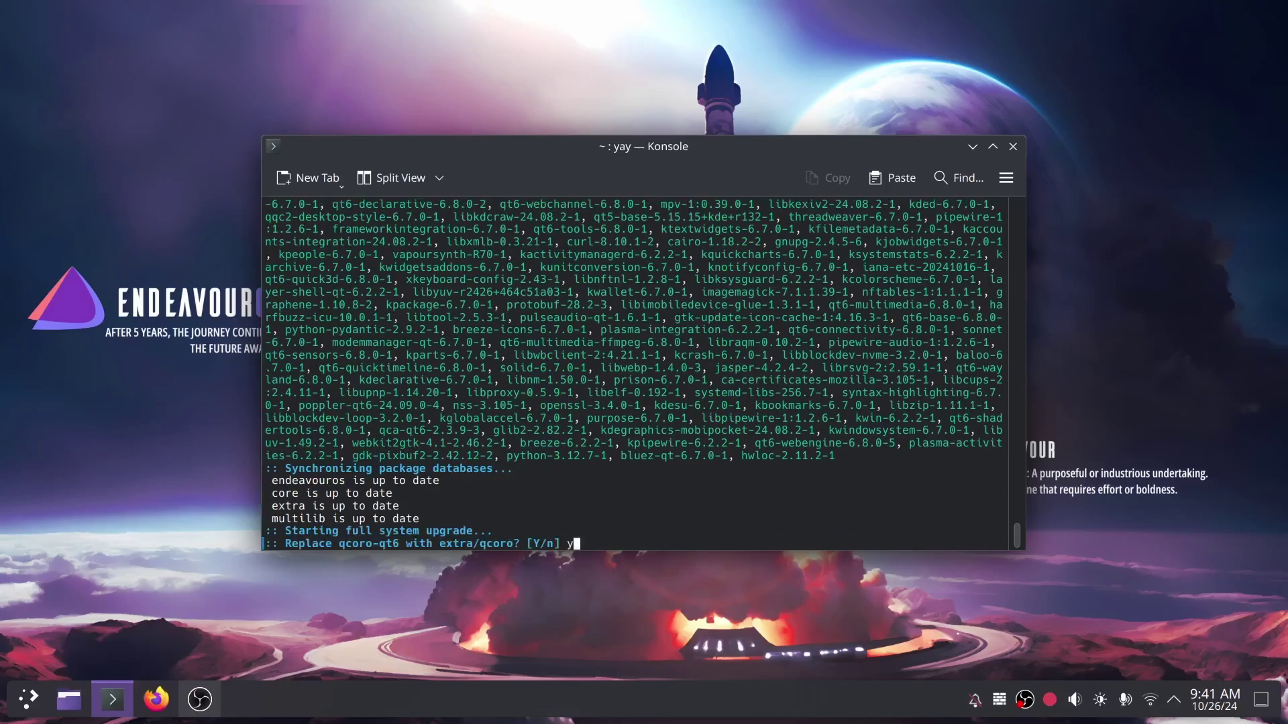
pyautogui.write('y')
pyautogui.press('Return')
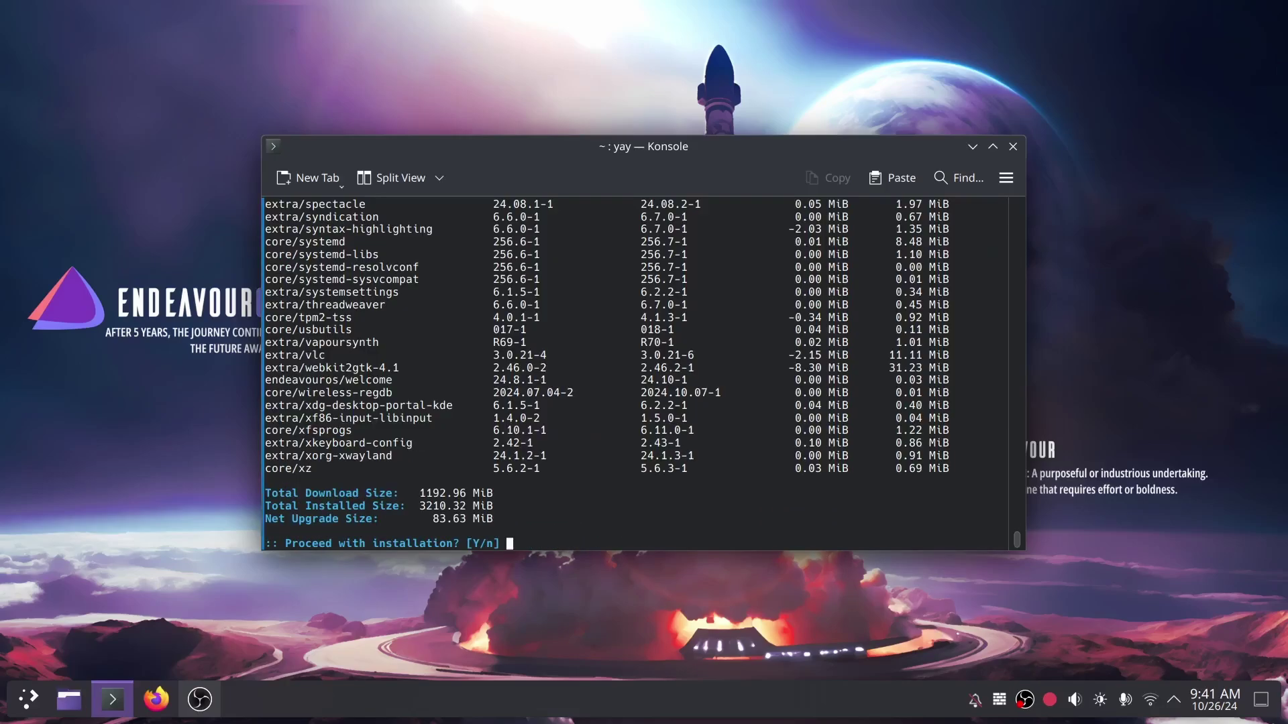
pyautogui.write('y')
pyautogui.press('Return')
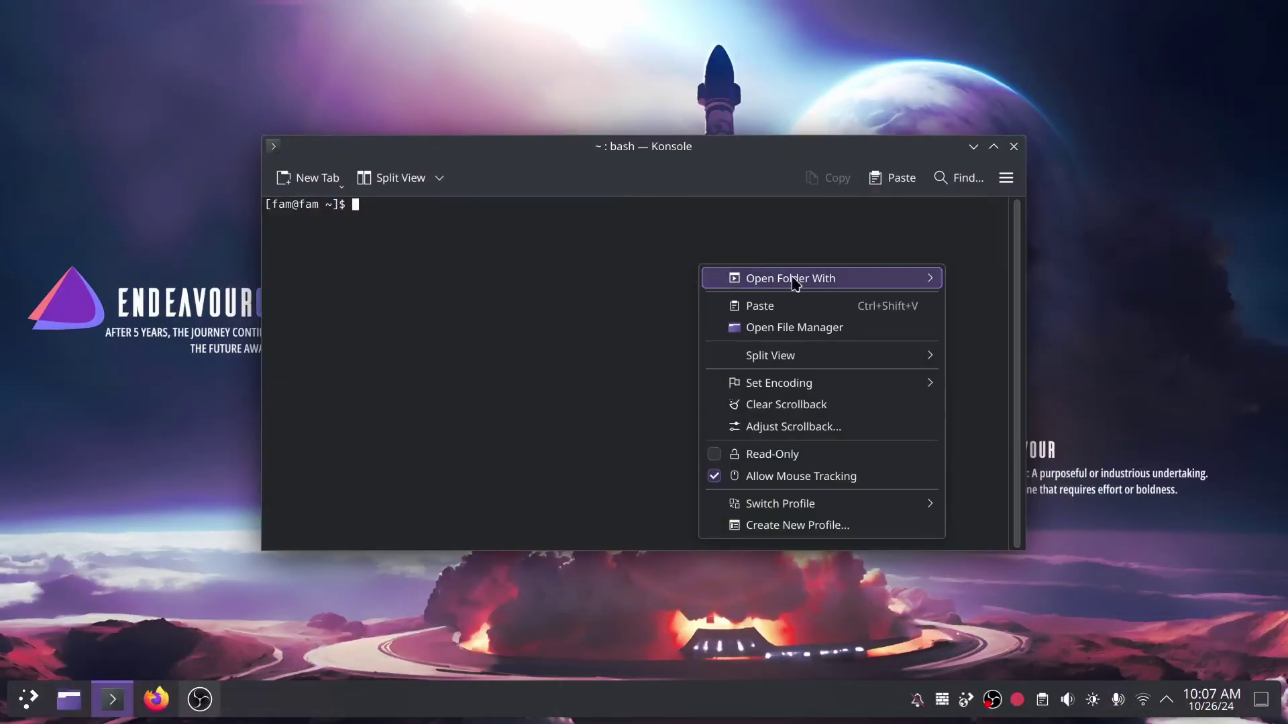
# Step: Install Hyprland with the copied command sudo pacman -S hyprland, entering the sudo password and confirming, and clear the terminal
pyautogui.click(778, 306)
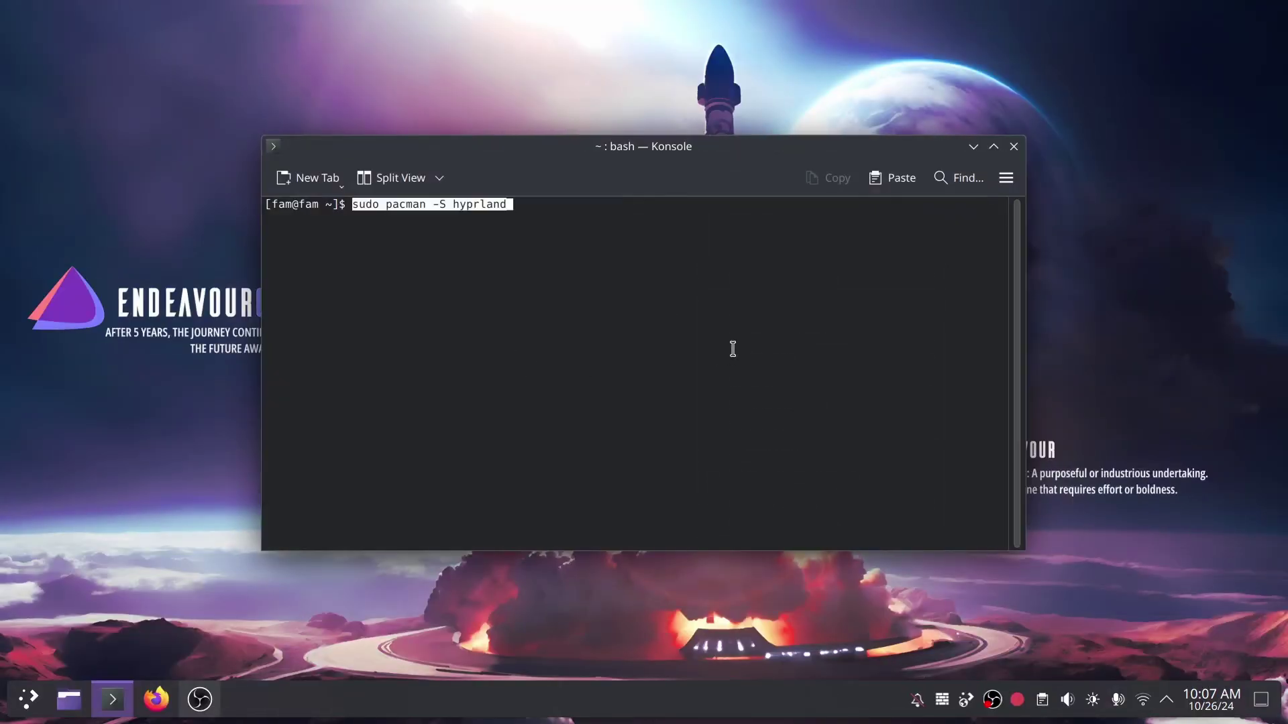
pyautogui.press('Return')
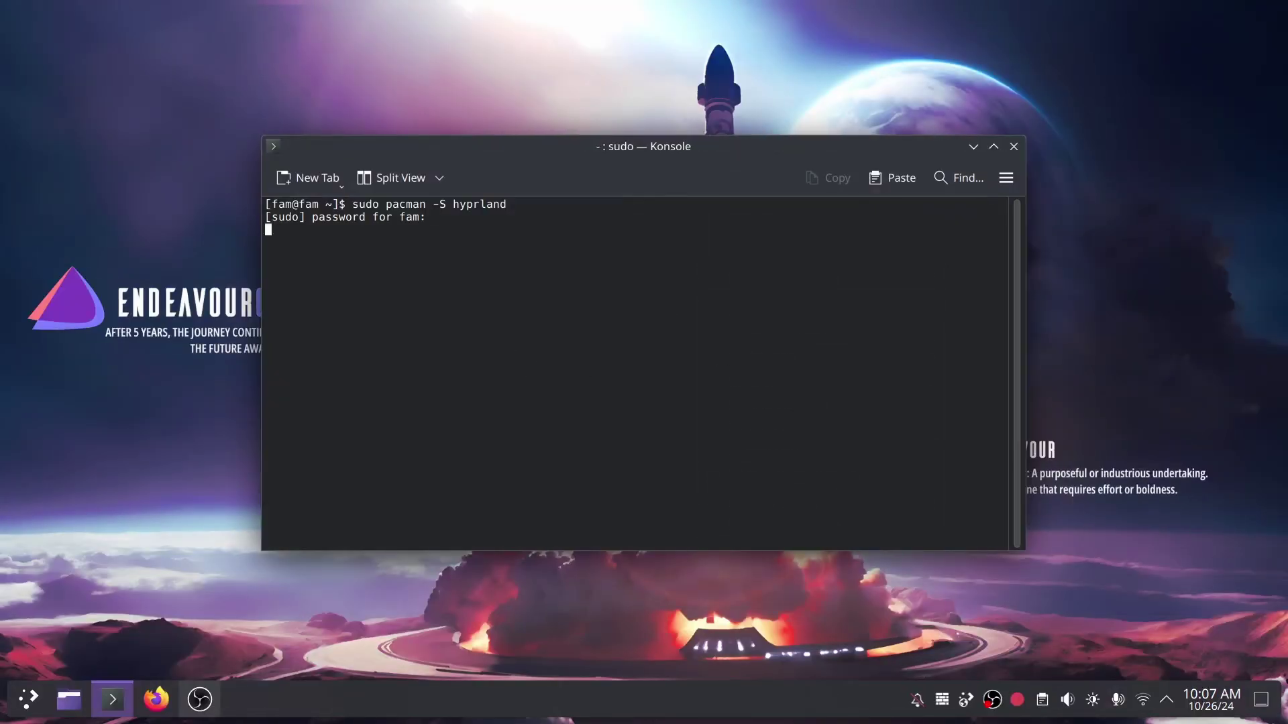
pyautogui.press('Return')
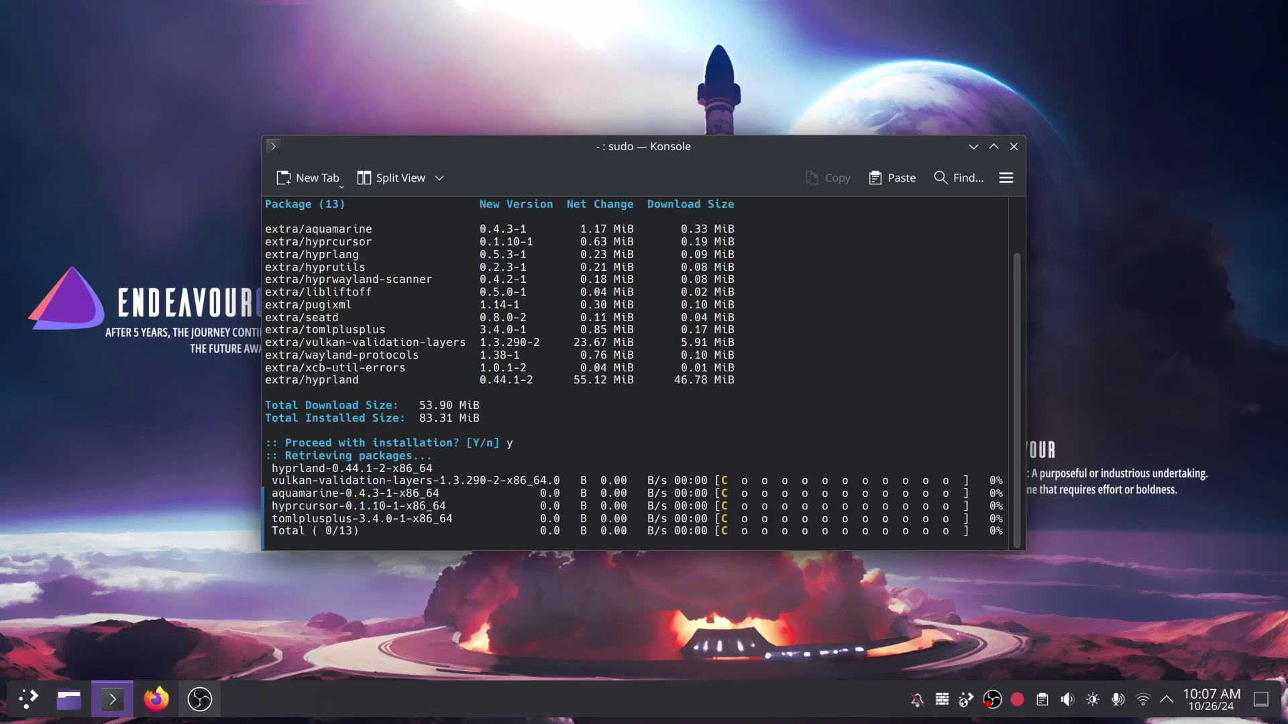
pyautogui.write('c')
pyautogui.write('lear')
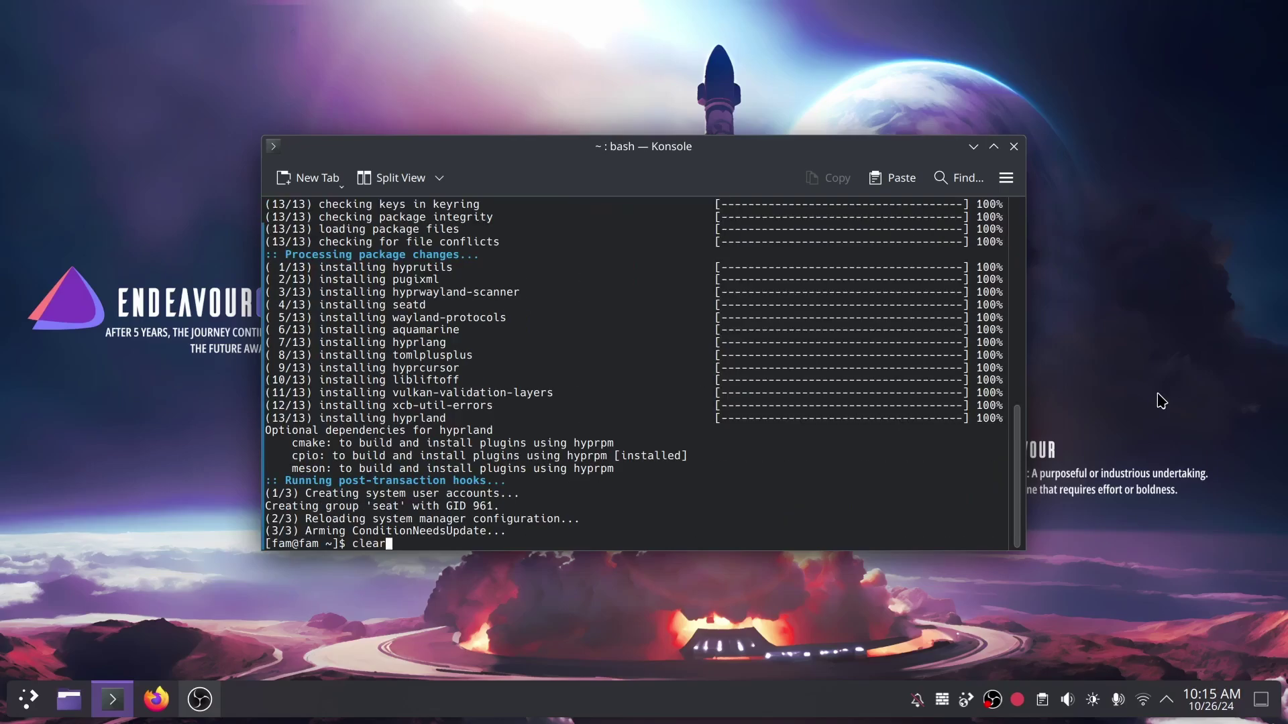
pyautogui.press('Return')
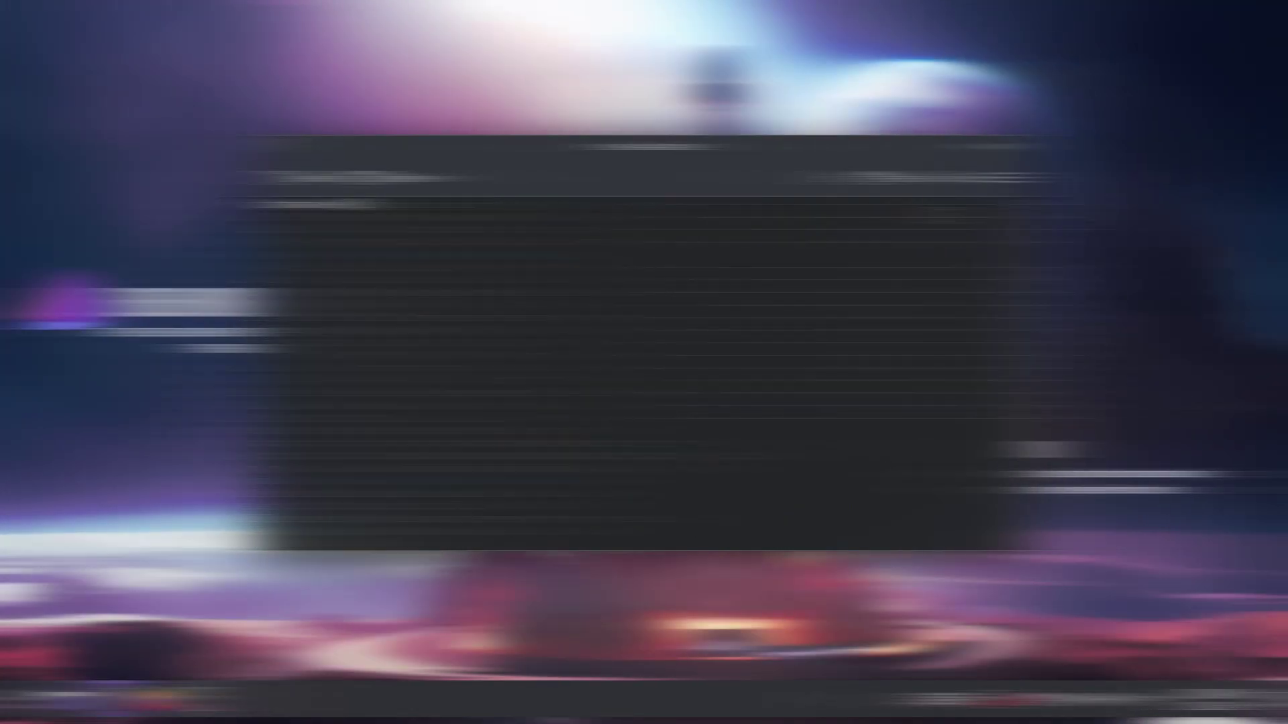
# Step: Refresh the package databases with sudo pacman -Syy, entering the sudo password, and clear the terminal
pyautogui.write('sudo pacman -Syy')
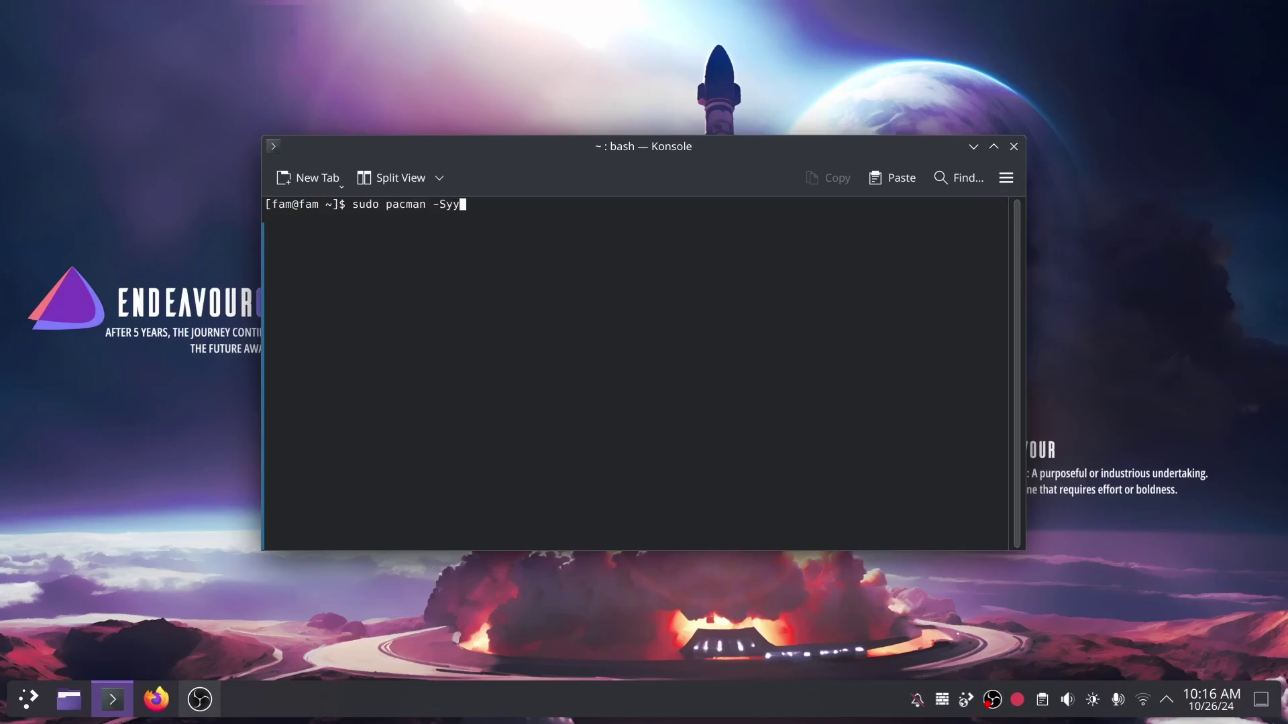
pyautogui.press('Return')
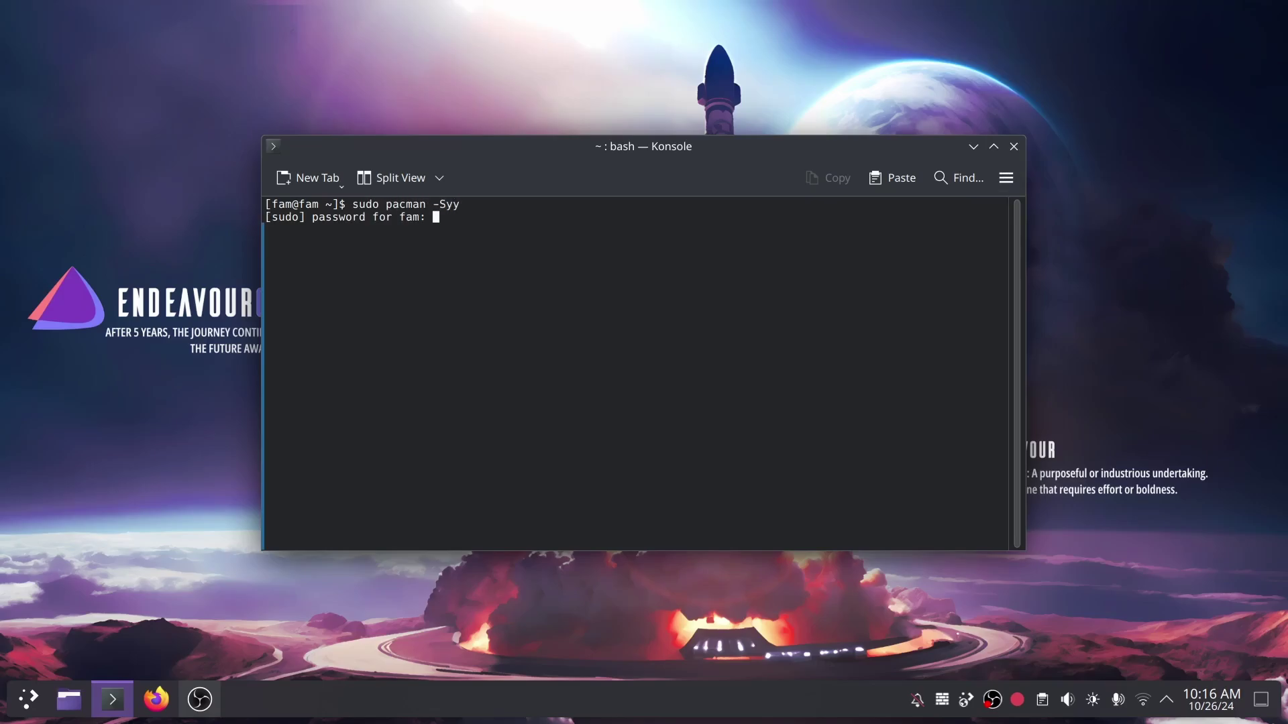
pyautogui.press('Return')
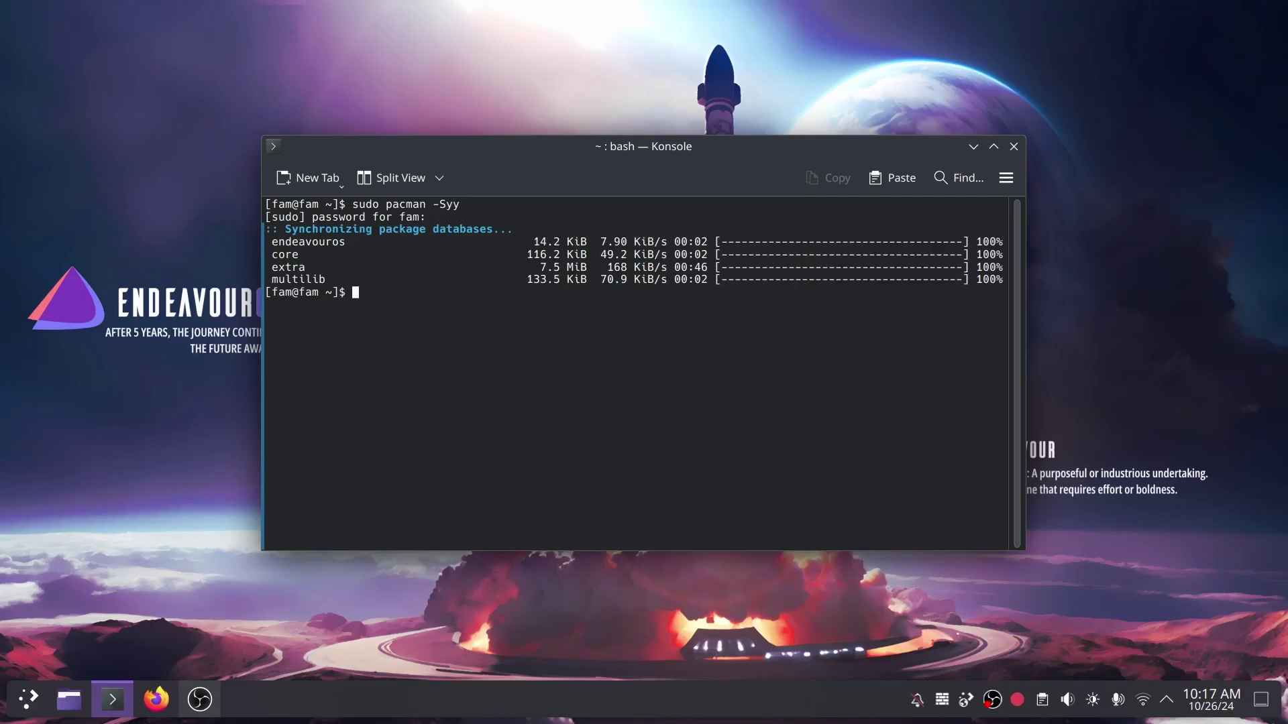
pyautogui.write('cl')
pyautogui.write('ear')
pyautogui.press('Return')
# Step: Install kitty with yay -S kitty, entering the sudo password and accepting the installation, and clear the terminal
pyautogui.write('yay -S')
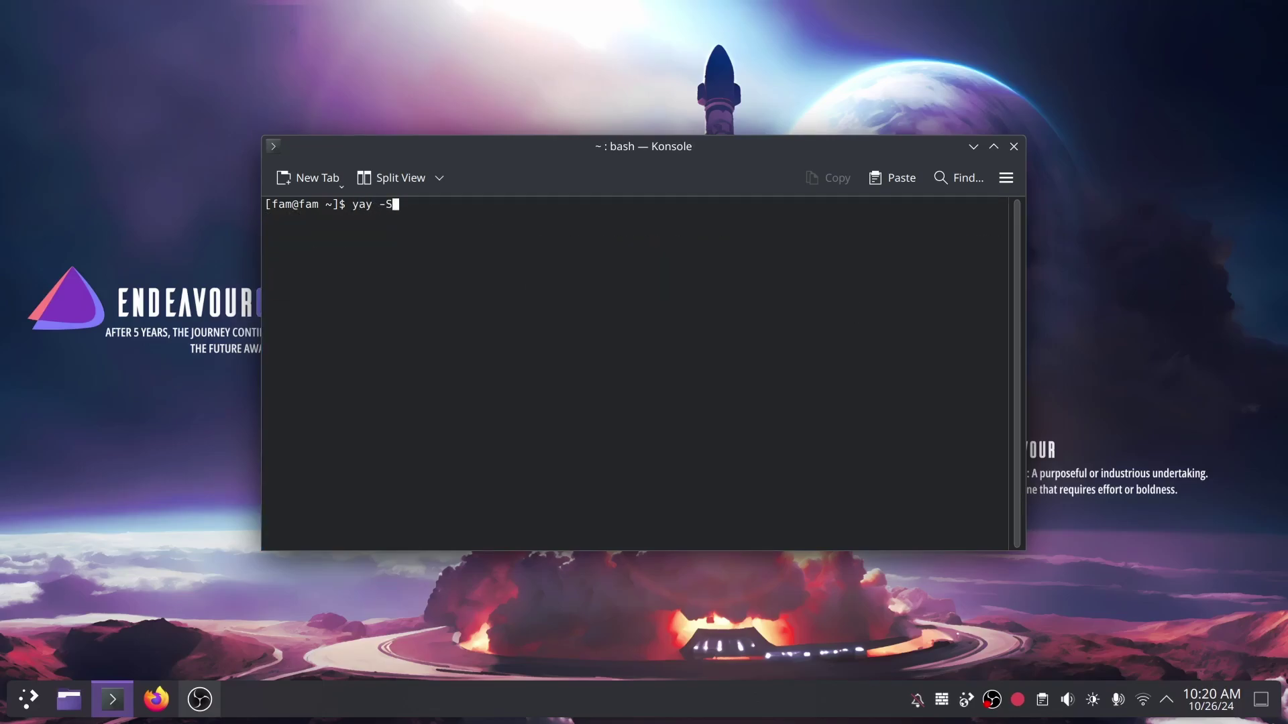
pyautogui.write(' kitty')
pyautogui.press('Return')
pyautogui.press('Return')
pyautogui.write('y')
pyautogui.press('Return')
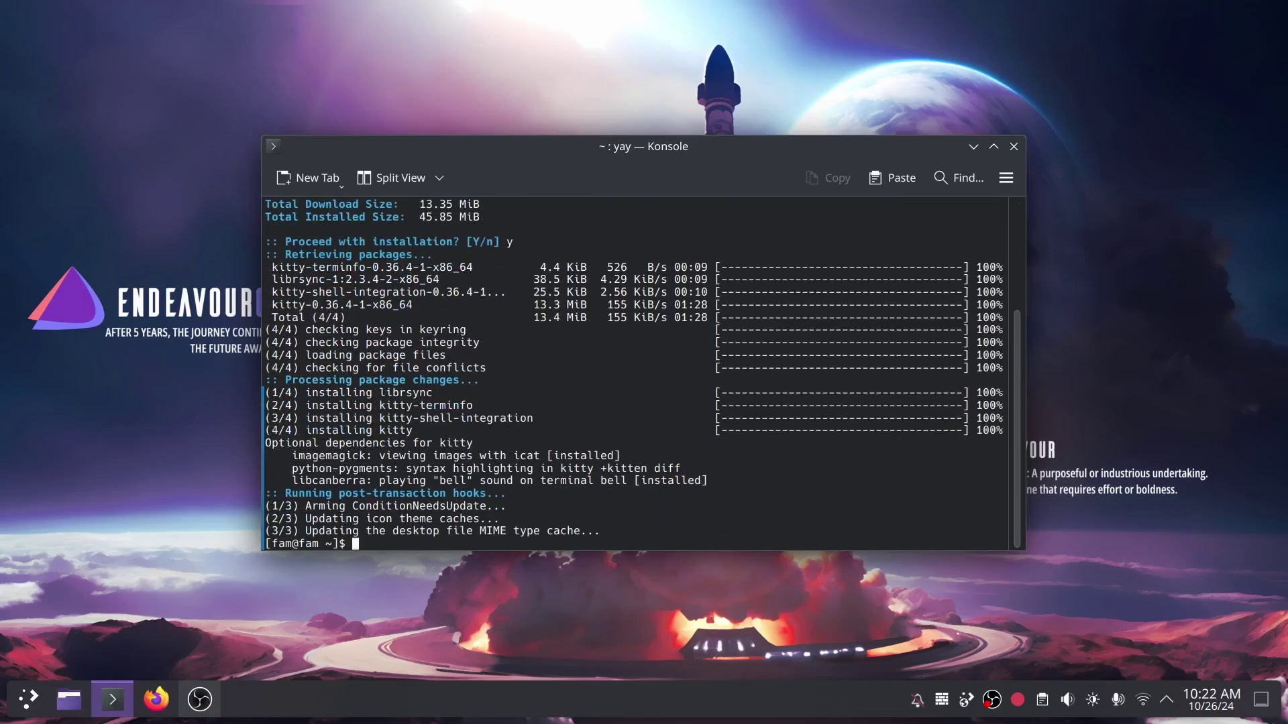
pyautogui.hotkey('ctrl', 'l')
# Step: Install the Nemo file manager with yay -S nemo and accept the installation
pyautogui.write('yay -')
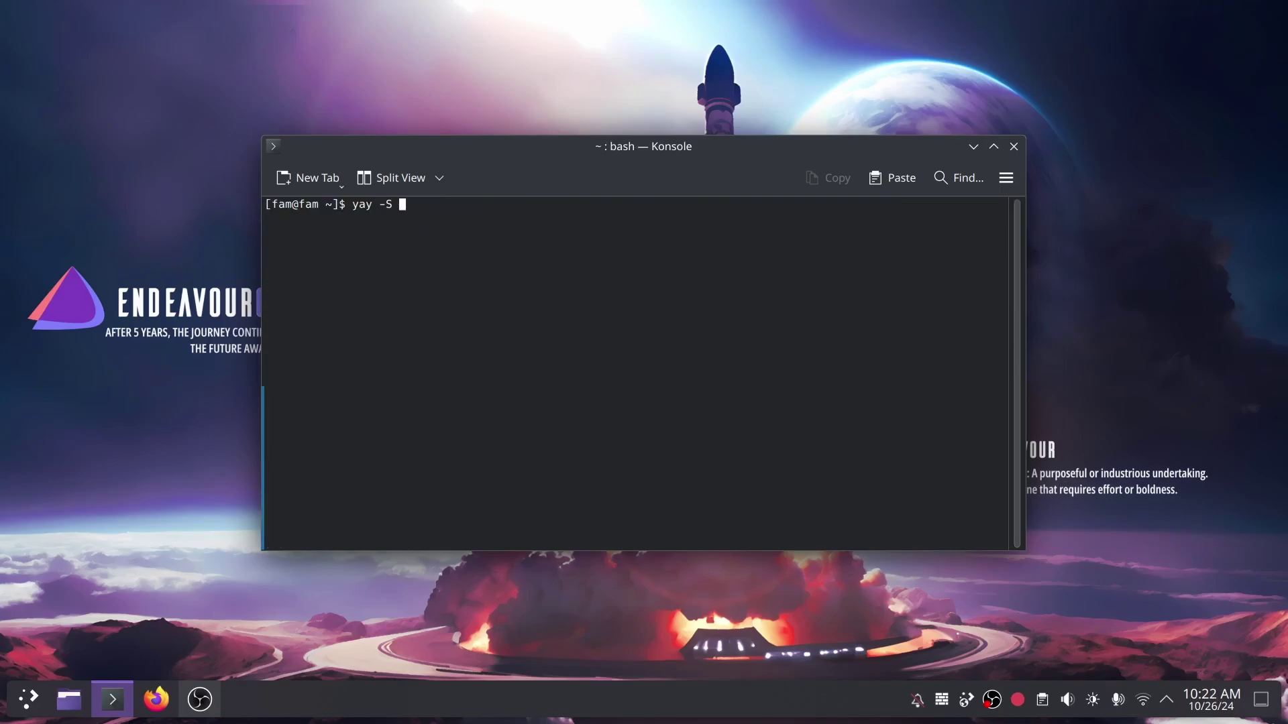
pyautogui.write('S nemo')
pyautogui.press('Return')
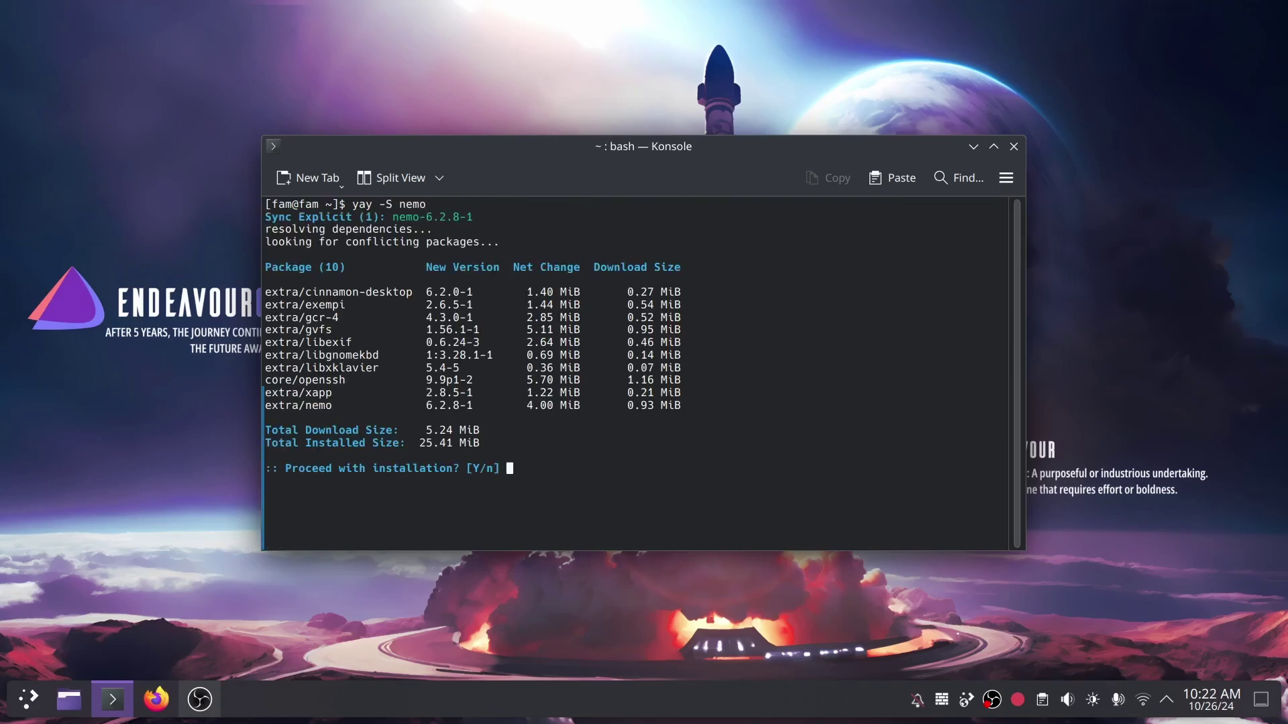
pyautogui.write('y')
pyautogui.press('Return')
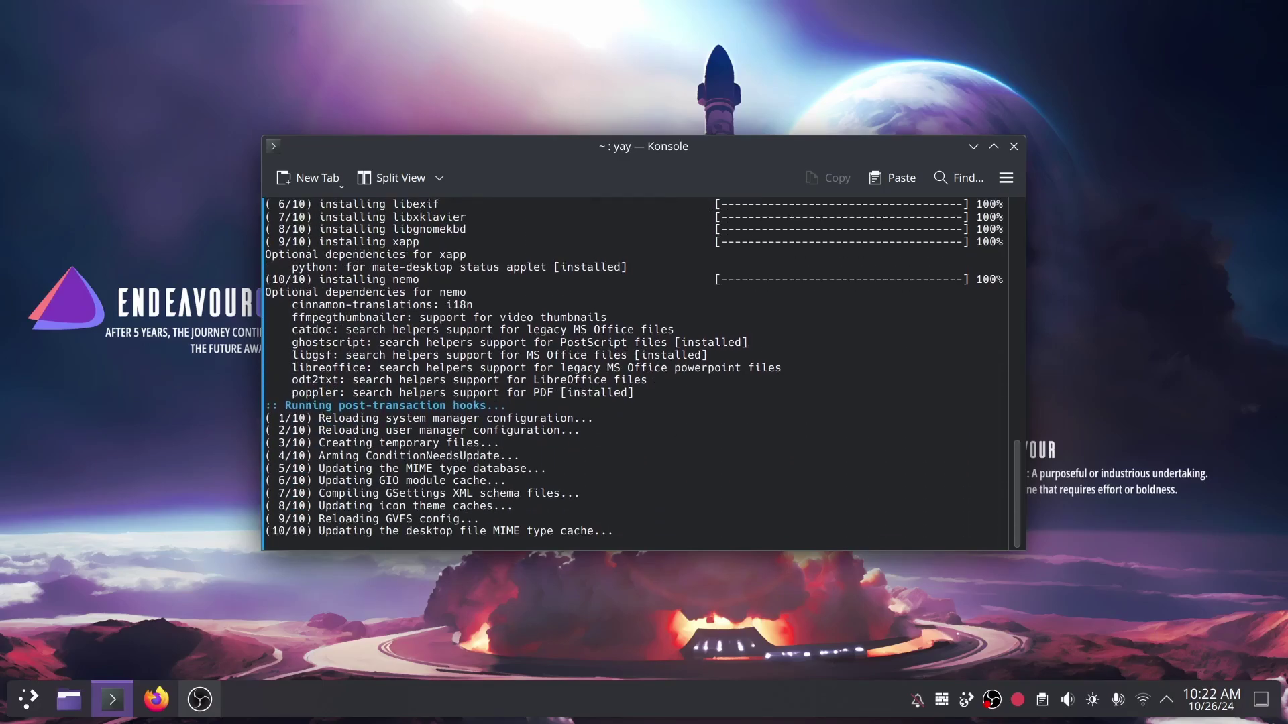
# Step: Install neofetch with yay -S neofetch in a cleared terminal, accept the installation and clear the output
pyautogui.hotkey('ctrl', 'l')
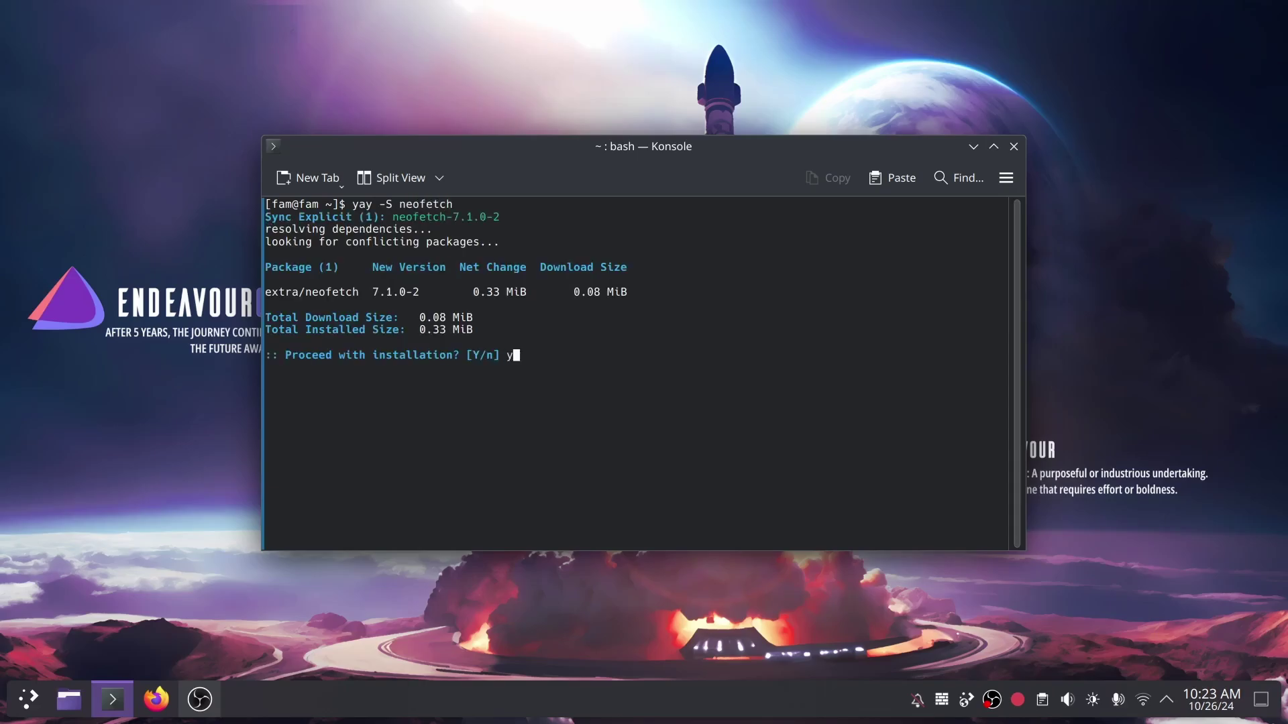
pyautogui.press('Return')
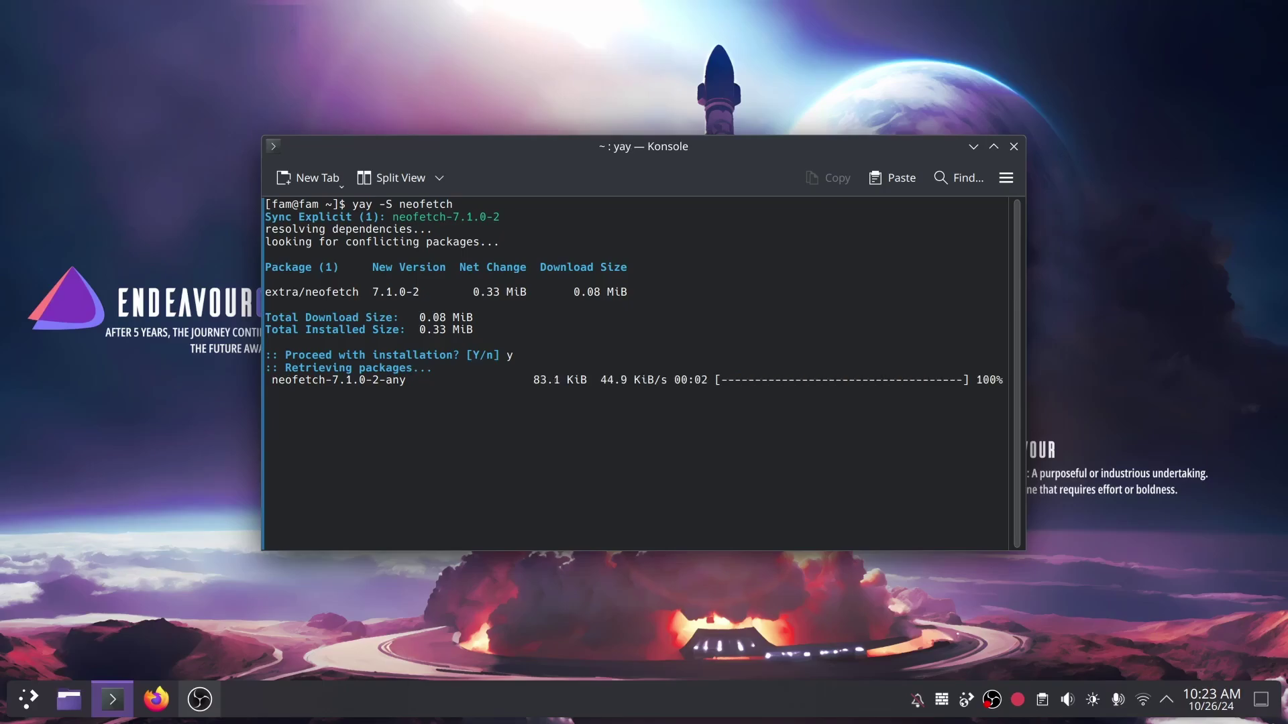
pyautogui.hotkey('ctrl', 'l')
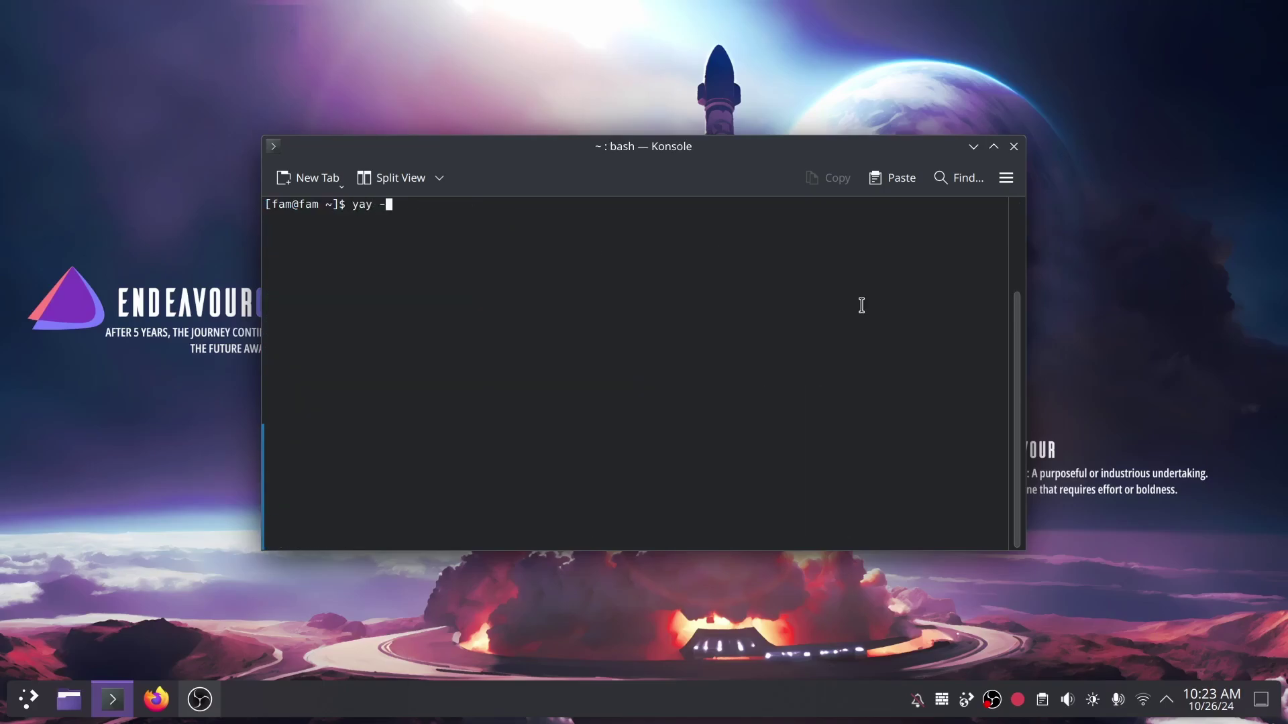
# Step: Install cmatrix with yay -S cmatrix, accept the installation and clear the terminal
pyautogui.write('yay -S cmatrix')
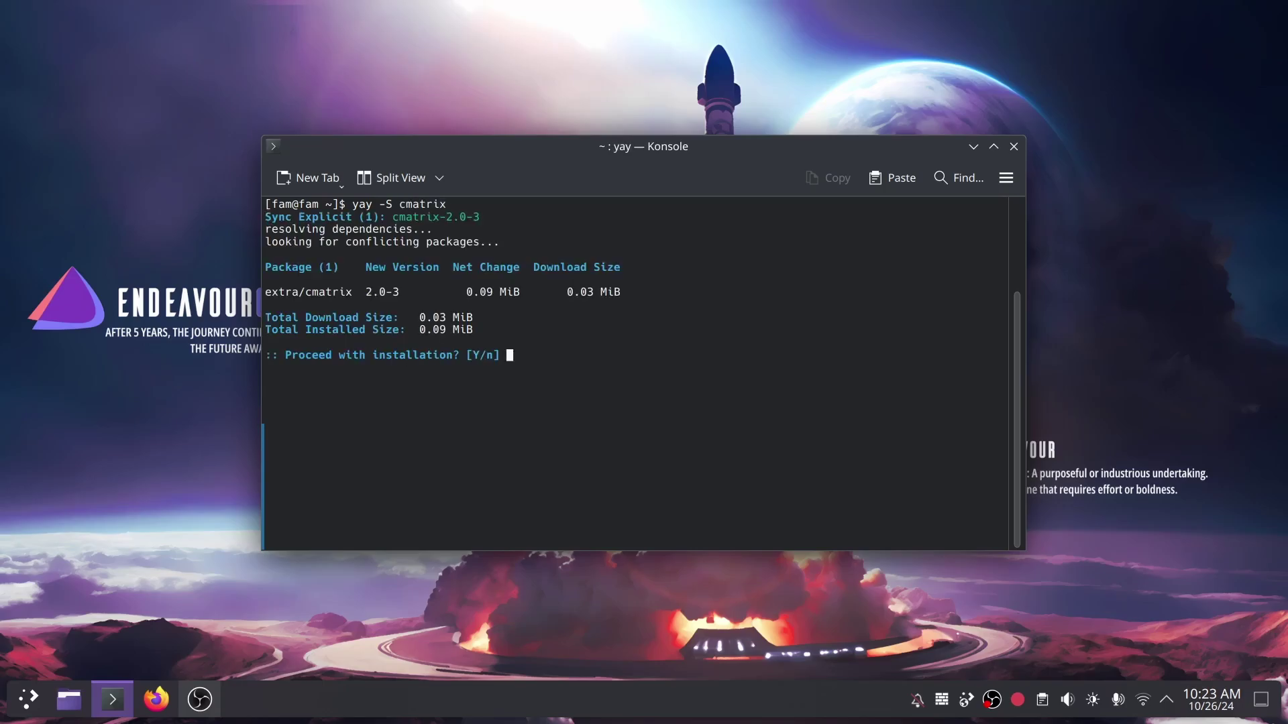
pyautogui.write('y')
pyautogui.press('Return')
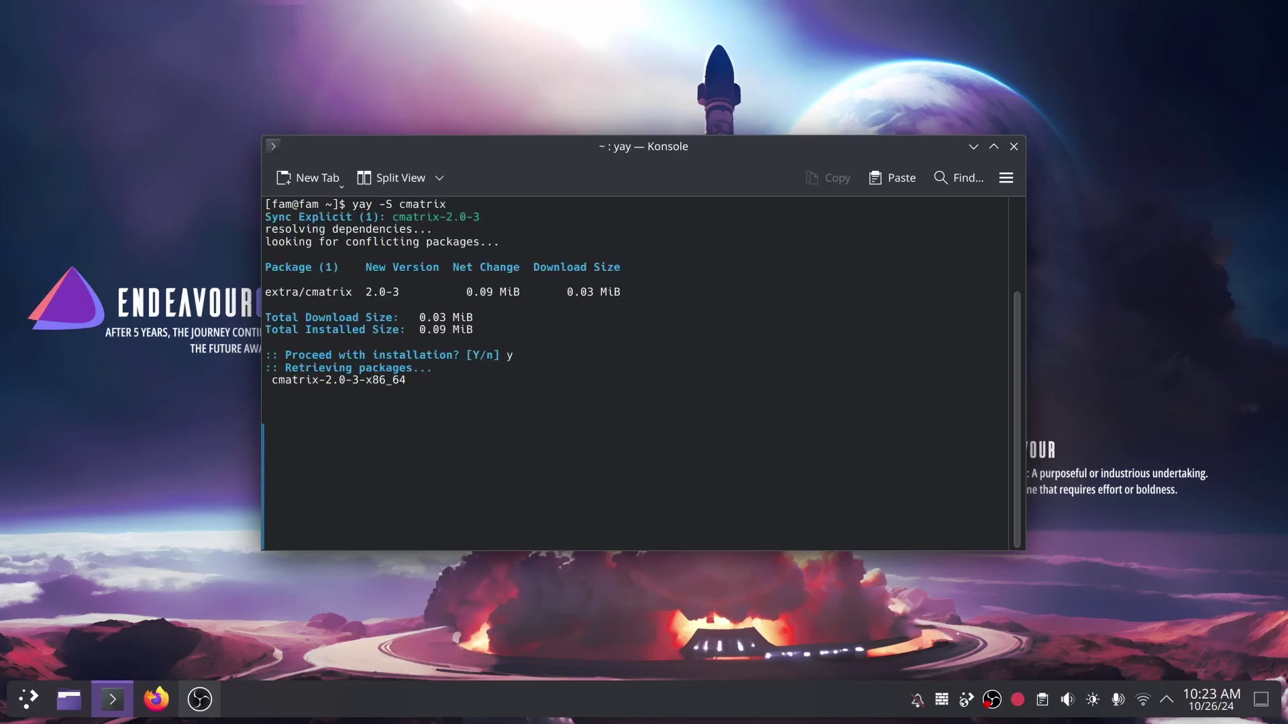
pyautogui.hotkey('ctrl', 'l')
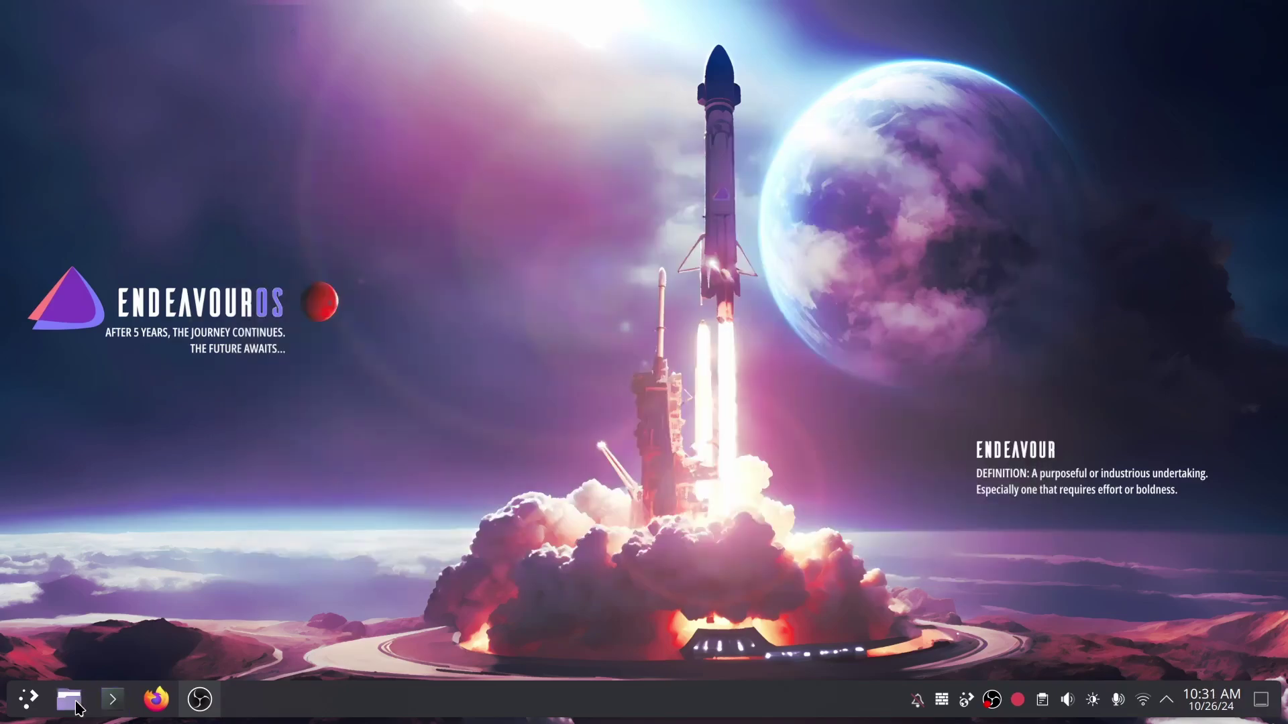
# Step: Switch to the Dolphin file manager and open the Downloads folder
pyautogui.click(68, 699)
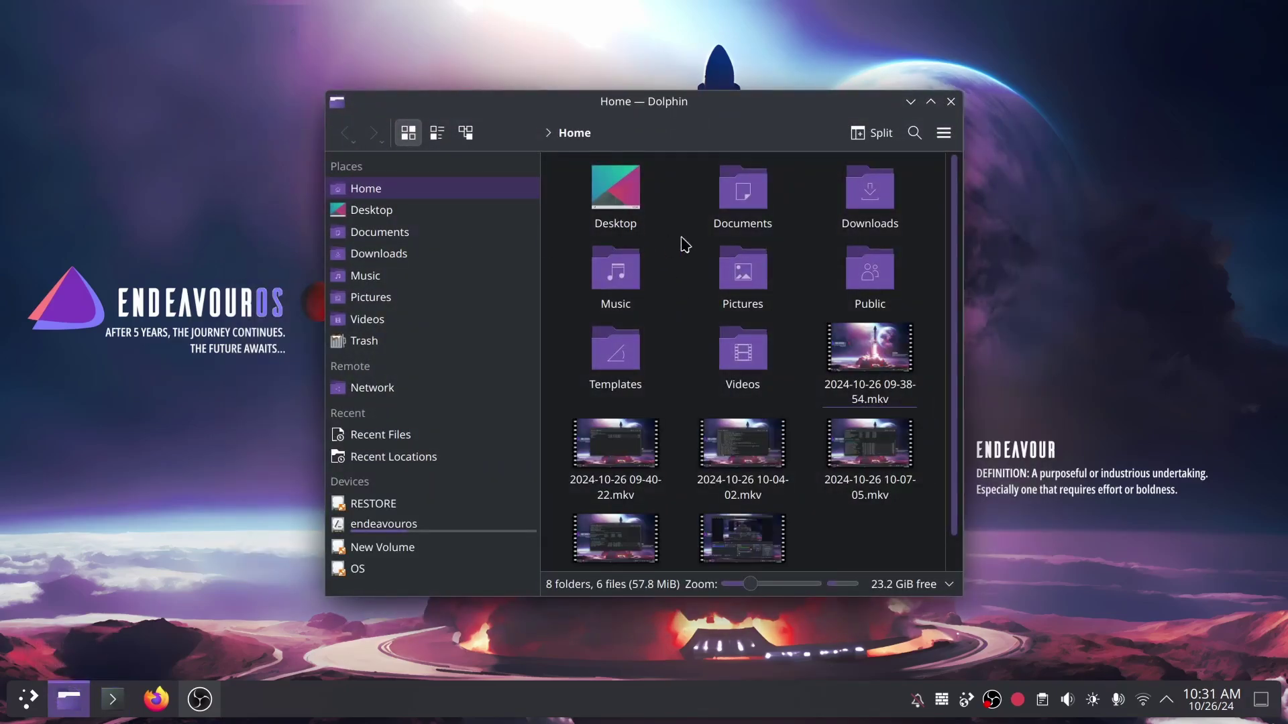
pyautogui.doubleClick(870, 198)
pyautogui.moveTo(572, 299); pyautogui.dragTo(610, 312)
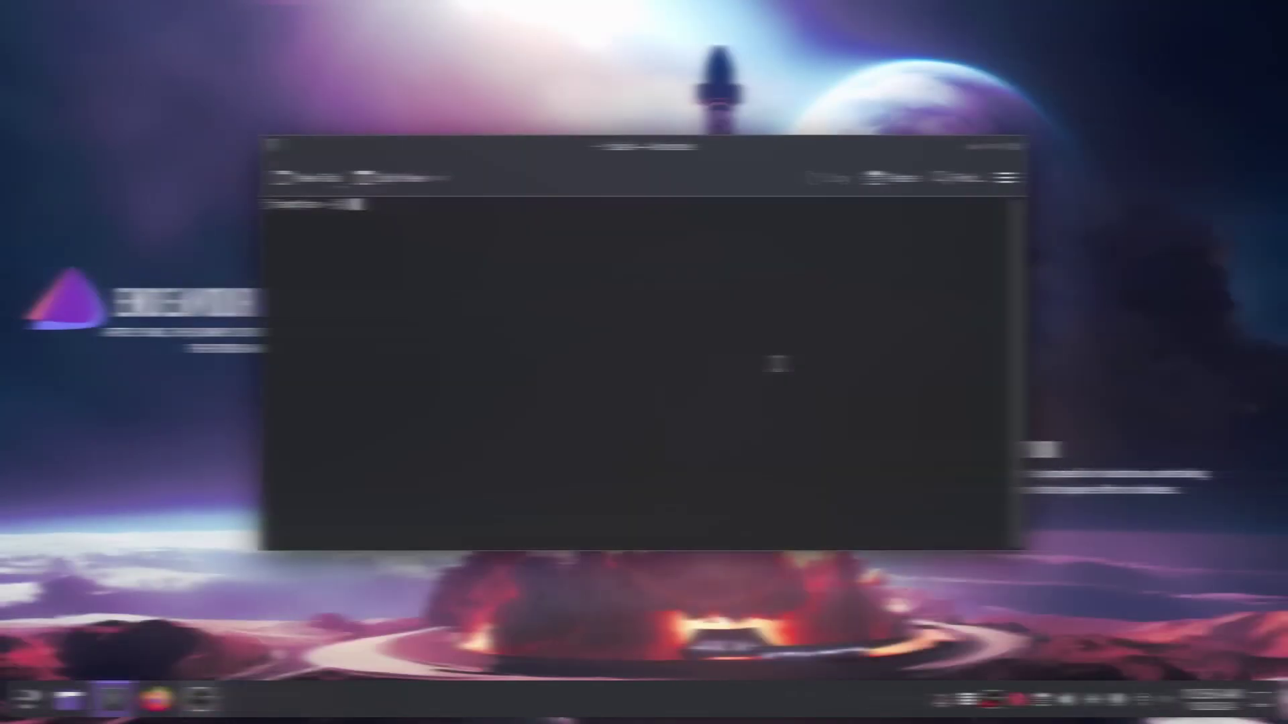
# Step: Install wofi with yay -S wofi, entering the sudo password and accepting the installation
pyautogui.write('yay')
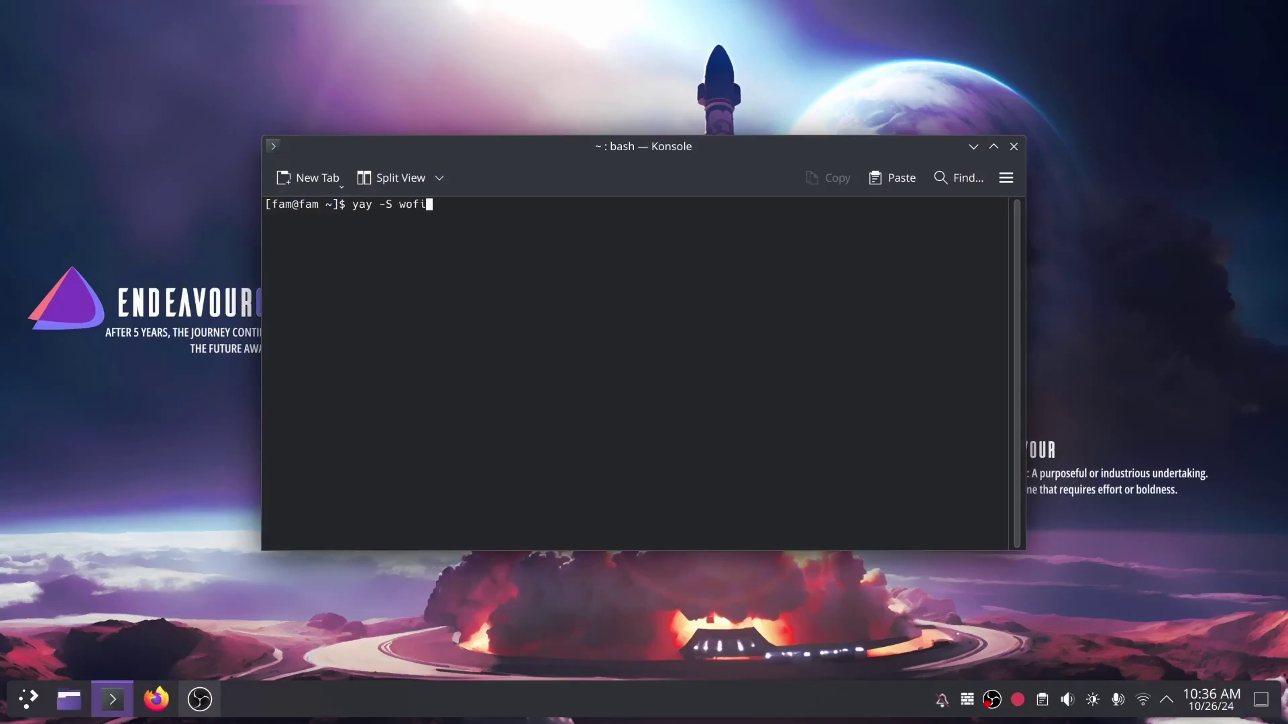
pyautogui.write(' -S wofi')
pyautogui.press('Return')
pyautogui.press('Return')
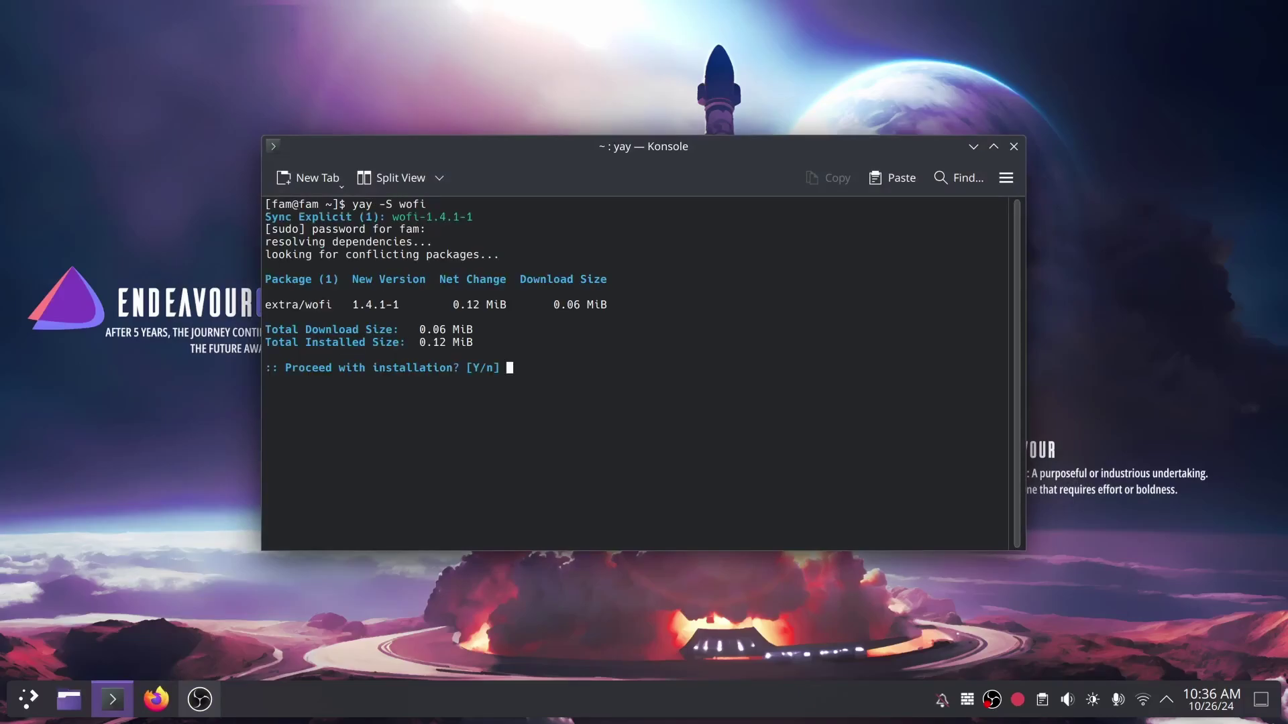
pyautogui.write('y')
pyautogui.press('Return')
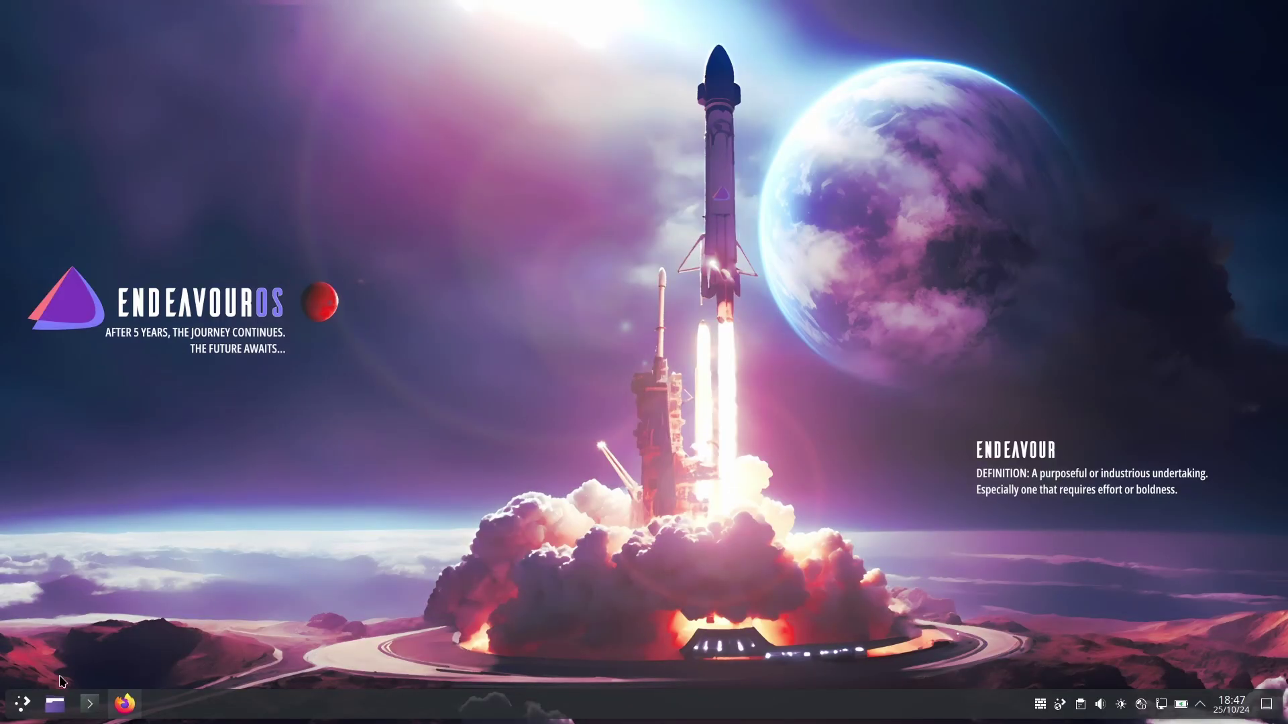
# Step: Log out of the current desktop session immediately, without waiting for the countdown
pyautogui.click(24, 705)
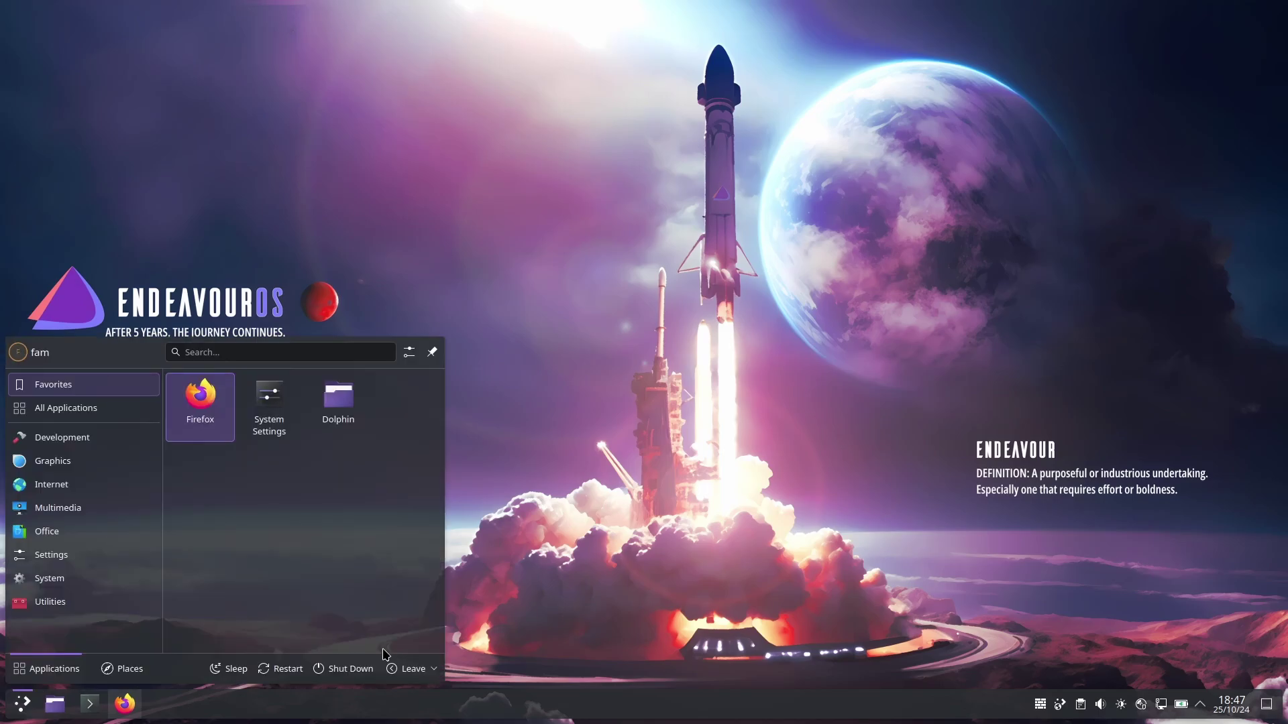
pyautogui.click(413, 668)
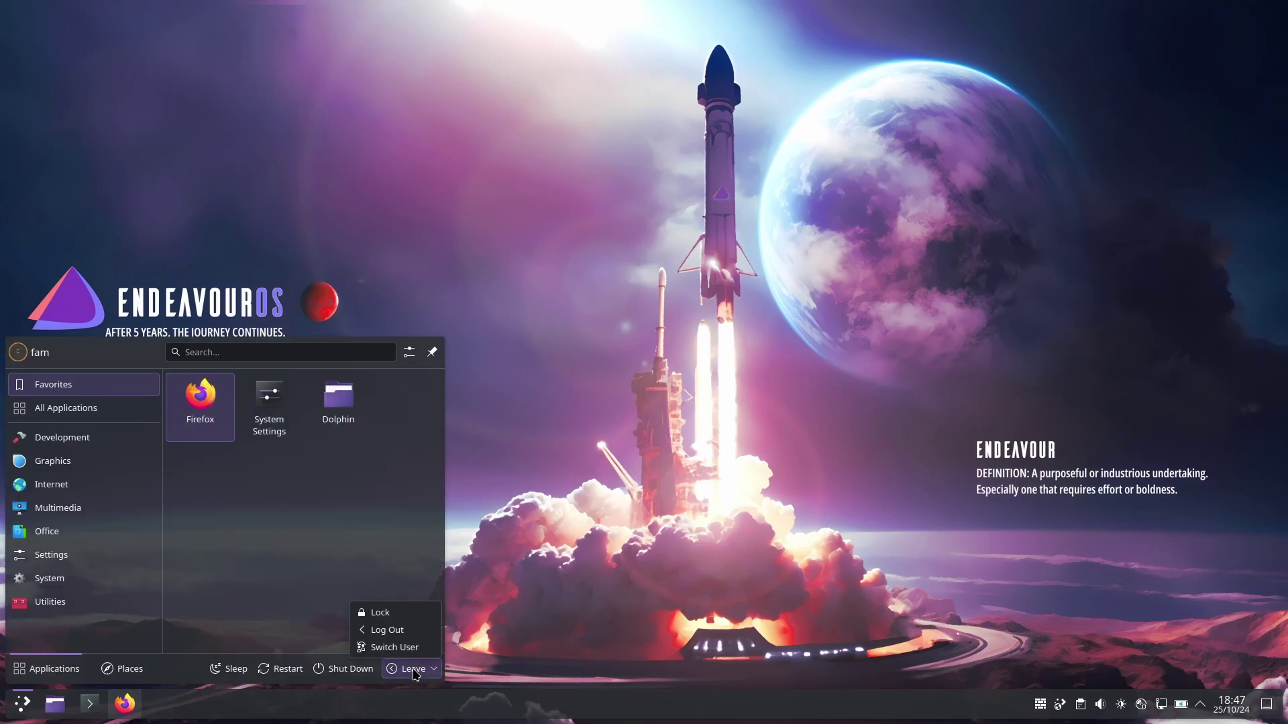
pyautogui.click(399, 633)
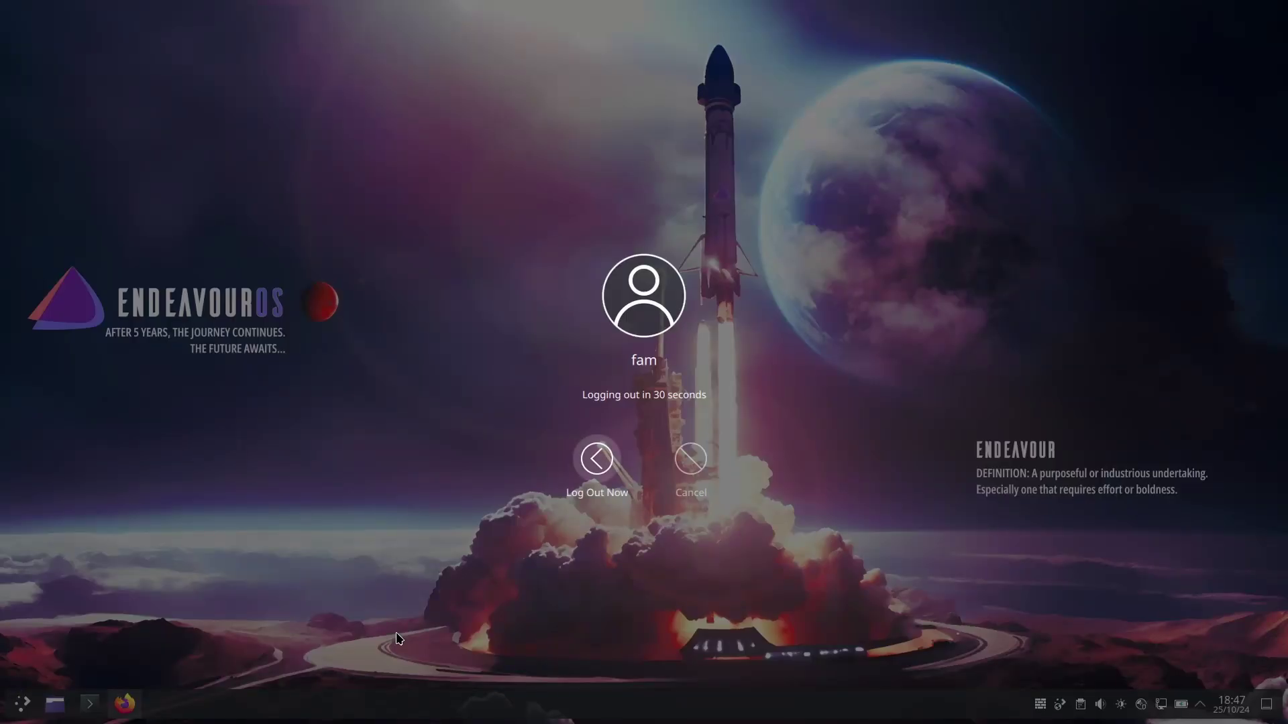
pyautogui.click(594, 463)
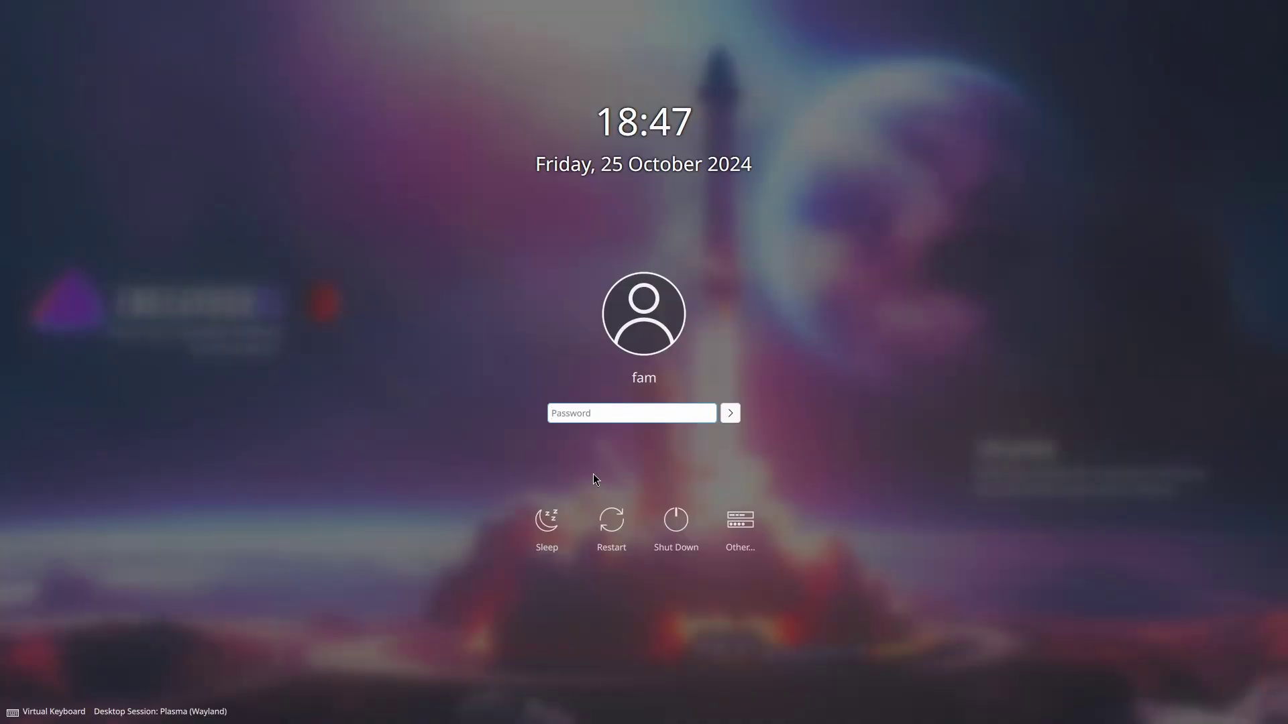
# Step: Select the Hyprland desktop session on the login screen and log in
pyautogui.press('Tab')
pyautogui.click(206, 718)
pyautogui.click(171, 669)
pyautogui.press('Return')
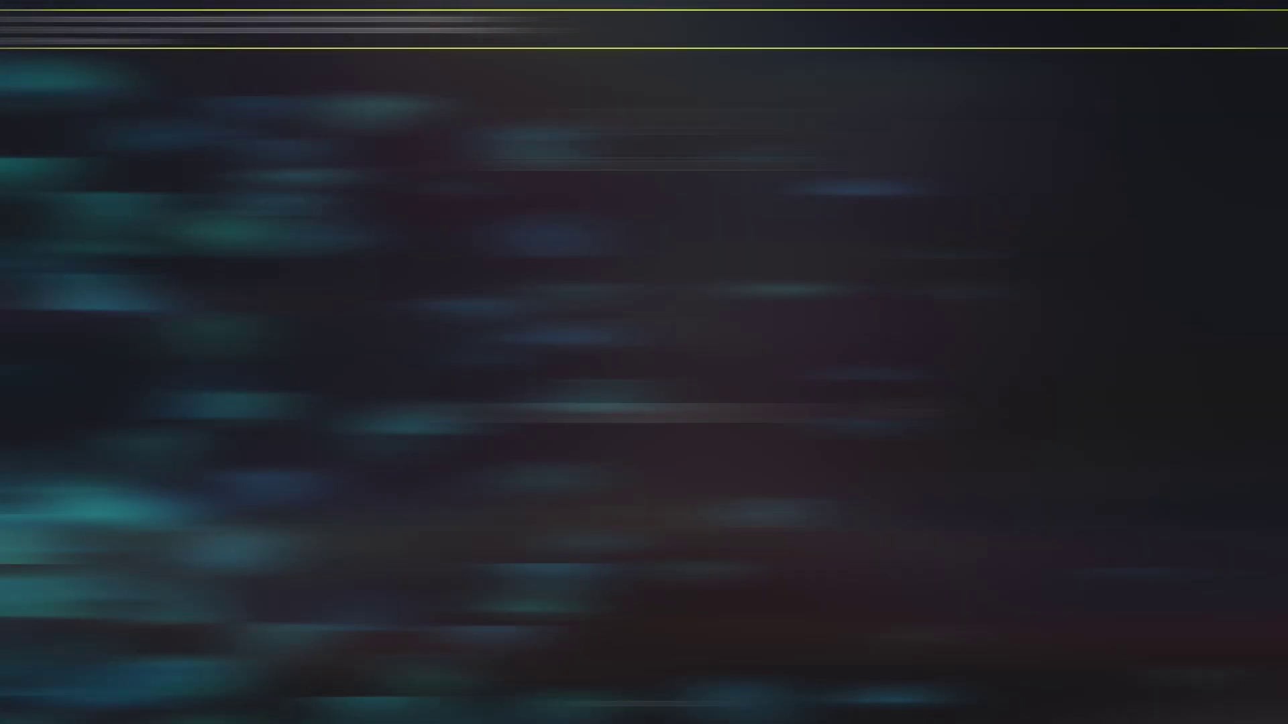
# Step: Open three kitty terminal windows on the Hyprland desktop
pyautogui.press('super+q')
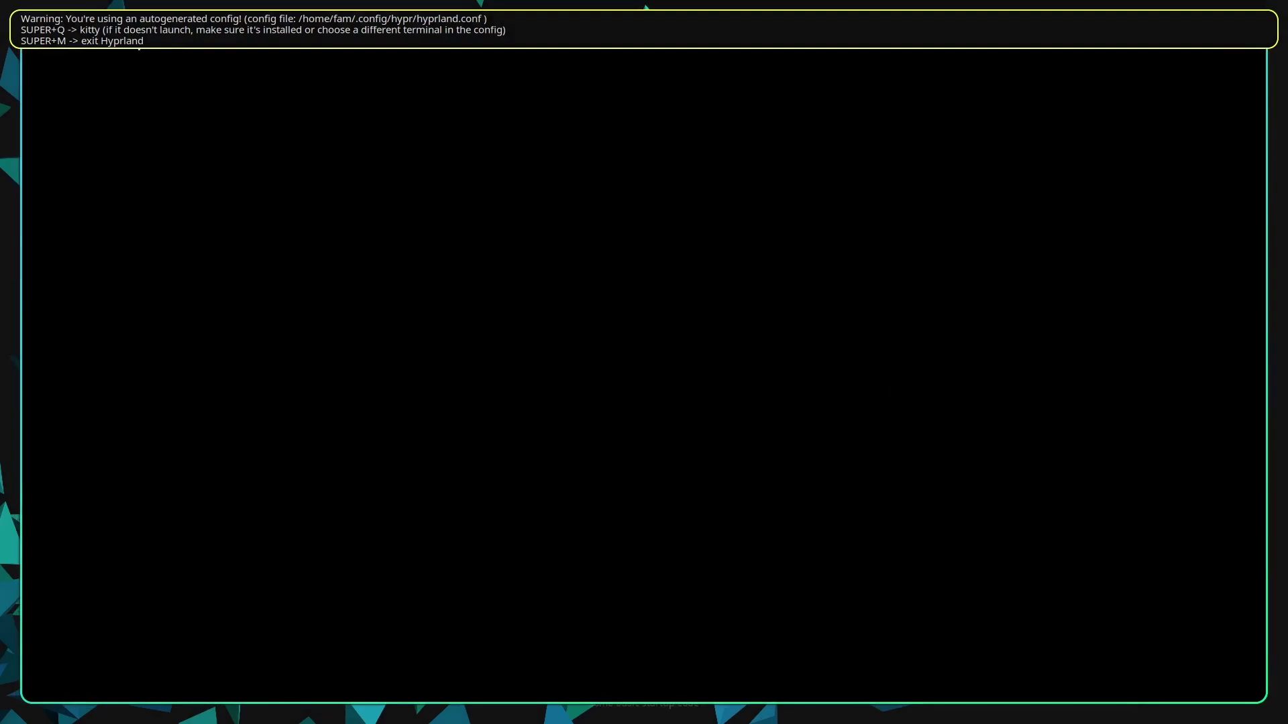
pyautogui.press('super+q')
pyautogui.press('super+q')
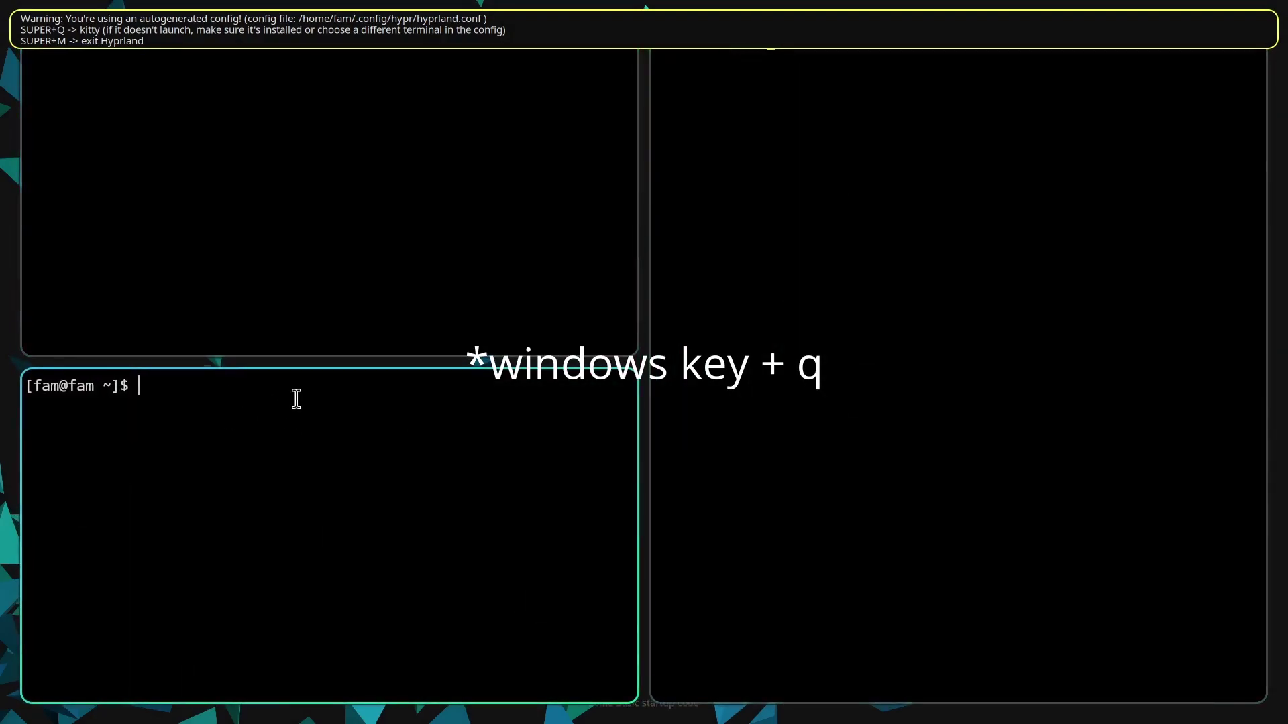
# Step: Launch the file manager with nemo from the active terminal and tile its window beneath the tall terminal
pyautogui.write('nemo')
pyautogui.press('Return')
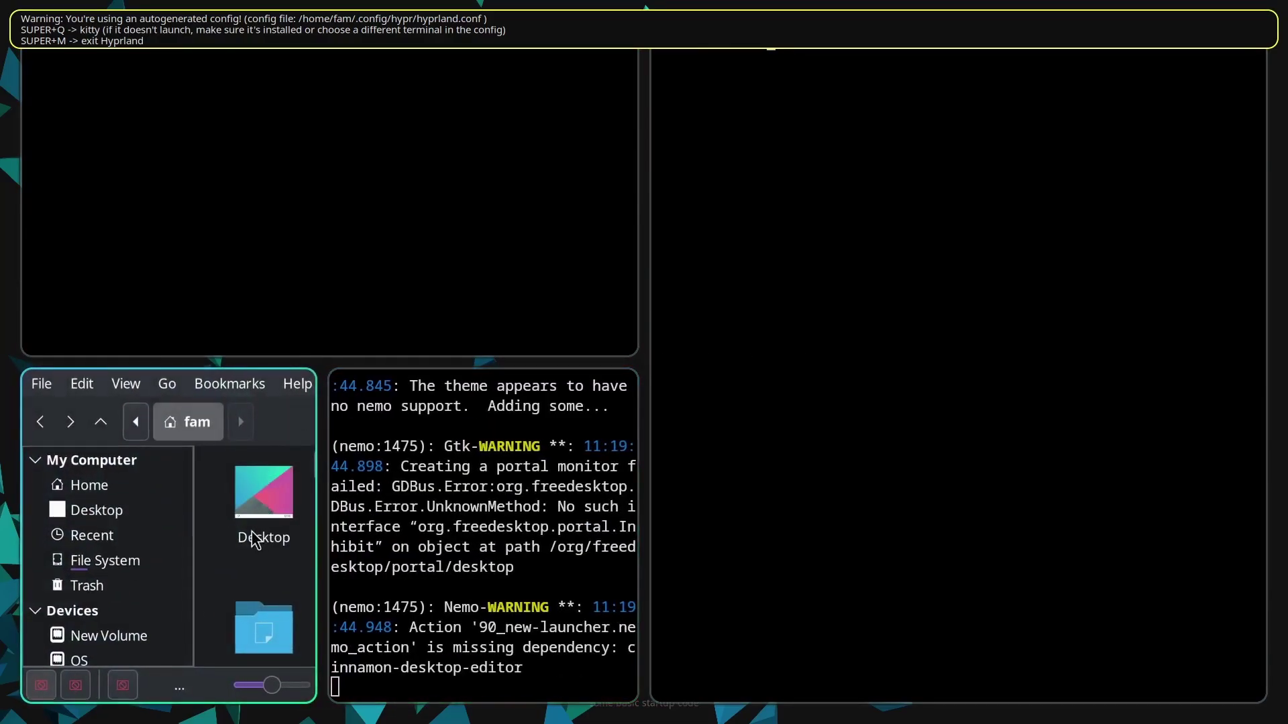
pyautogui.moveTo(235, 560); pyautogui.dragTo(1008, 549)
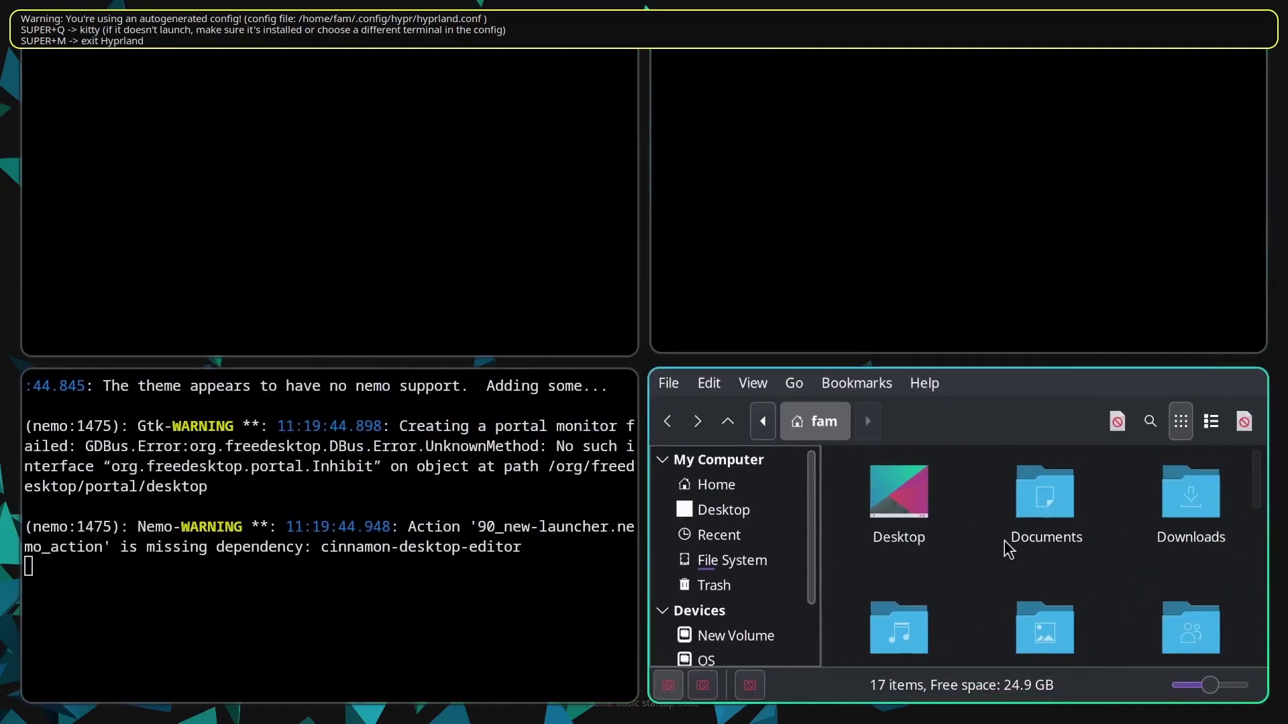
# Step: Shrink the icons in Nemo's home folder and show hidden files
pyautogui.moveTo(1209, 685); pyautogui.dragTo(1184, 687)
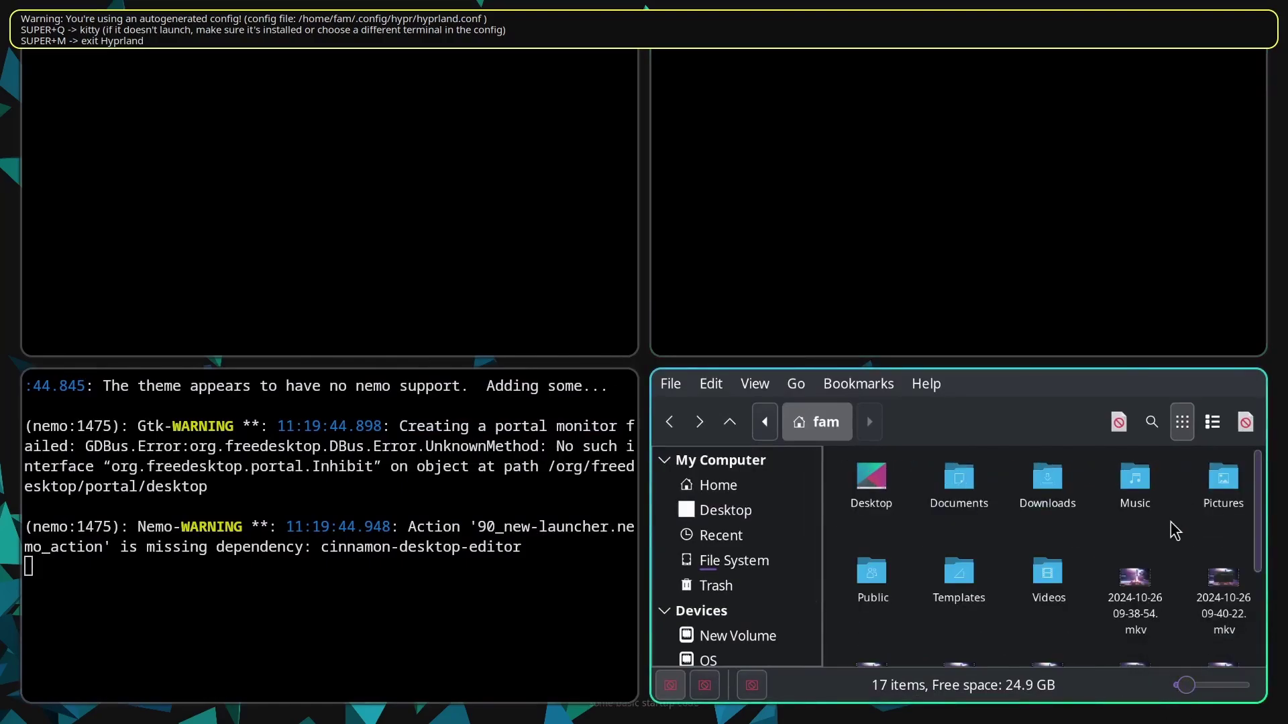
pyautogui.rightClick(1174, 530)
pyautogui.click(1047, 440)
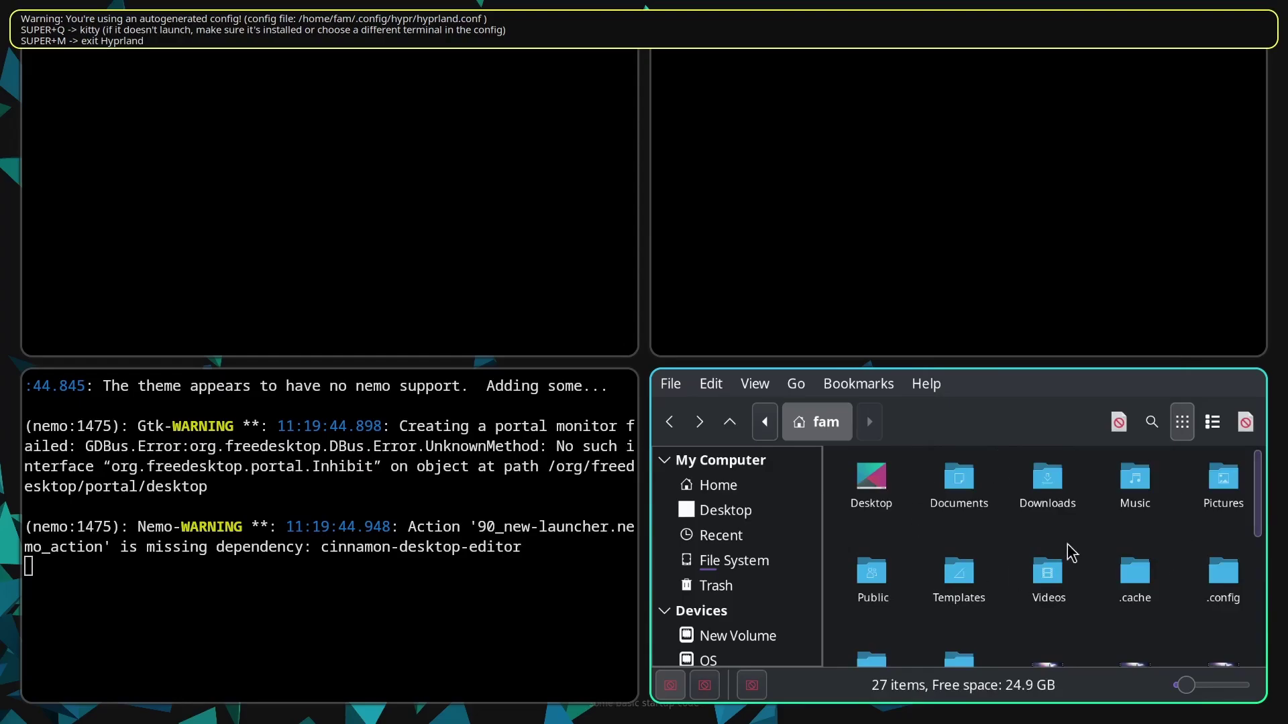
# Step: Open the Downloads folder in Nemo and reduce its icon size
pyautogui.doubleClick(1058, 502)
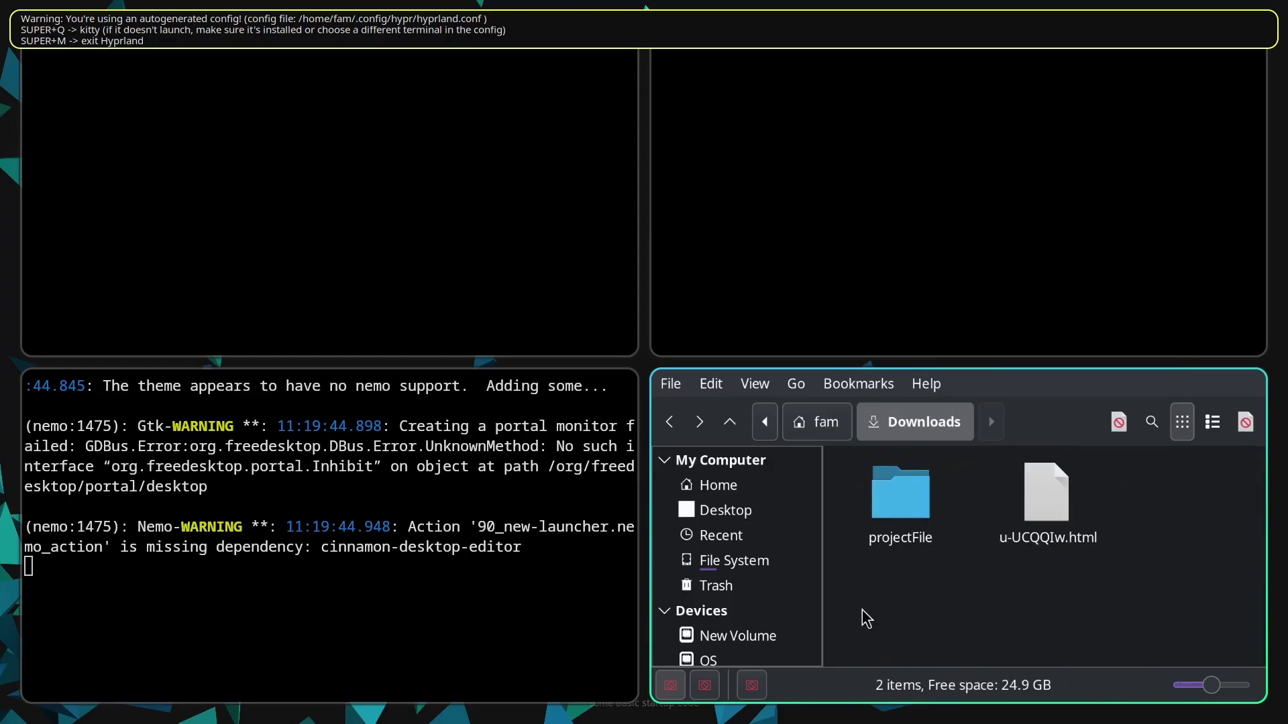
pyautogui.moveTo(938, 499); pyautogui.dragTo(861, 601)
pyautogui.moveTo(1213, 688); pyautogui.dragTo(1194, 689)
pyautogui.click(891, 580)
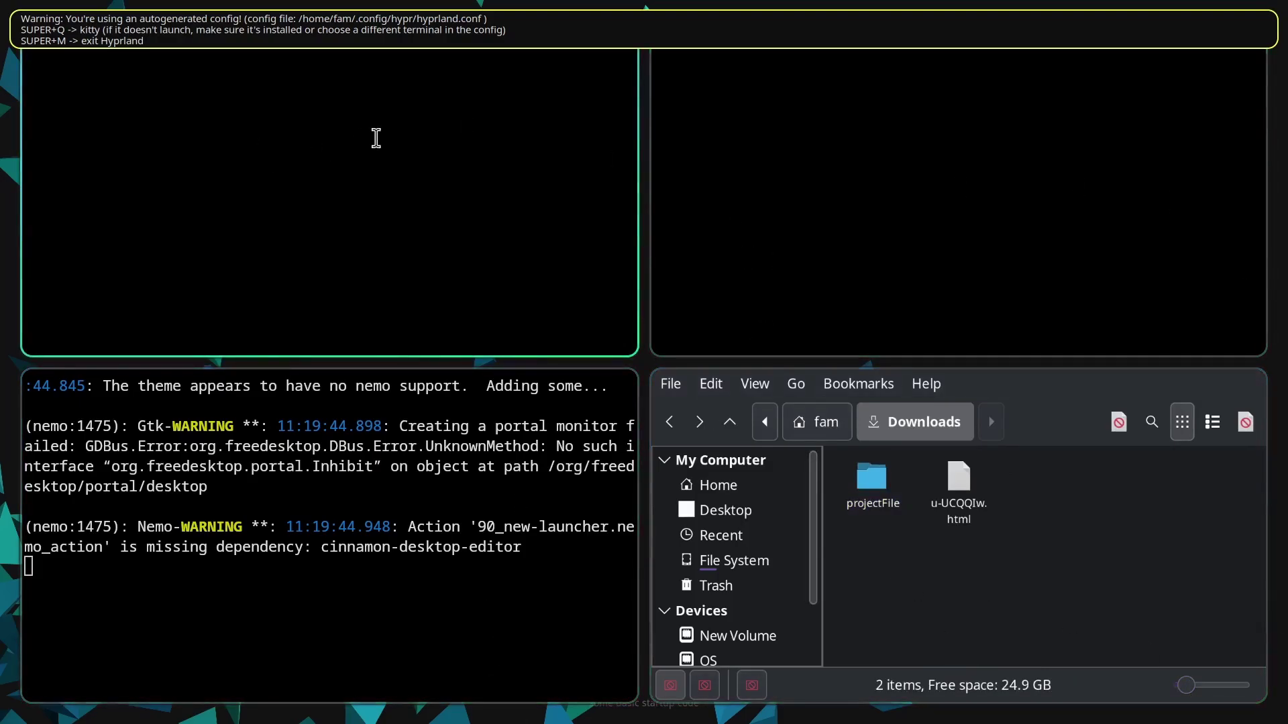
# Step: Open Home in a new Nemo window and tile it above the terminal that is running nemo
pyautogui.rightClick(729, 486)
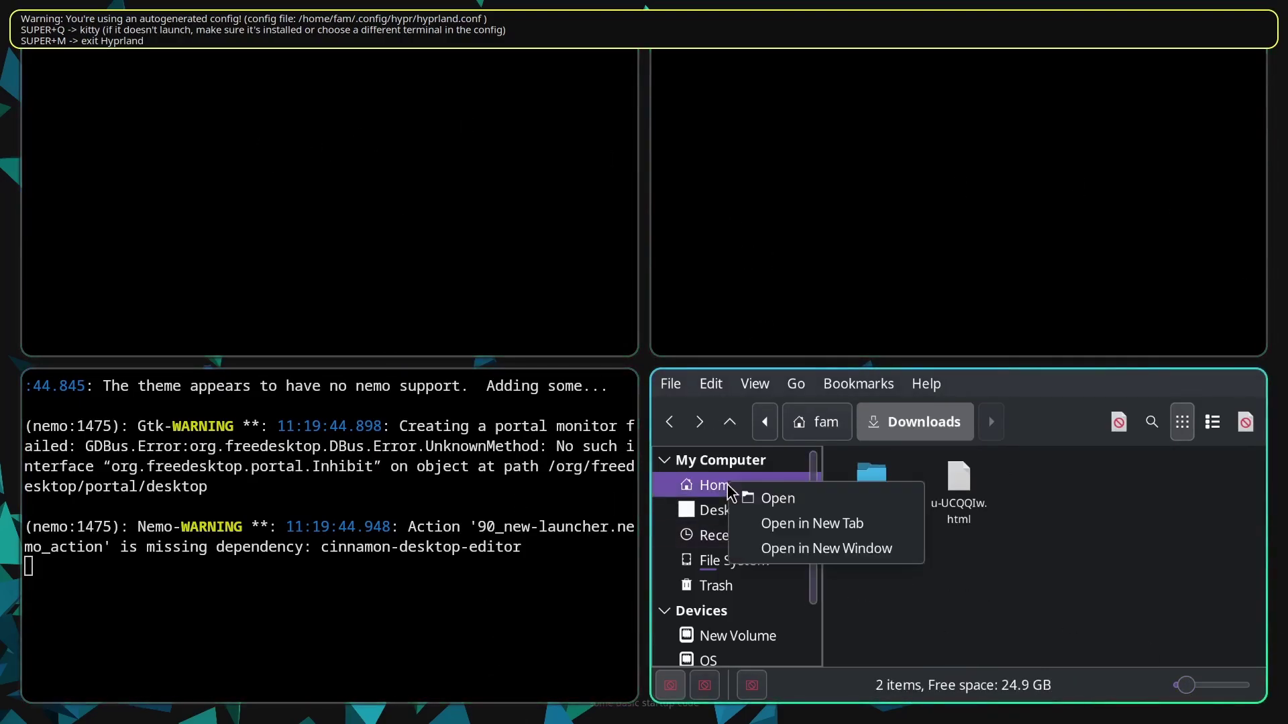
pyautogui.click(783, 546)
pyautogui.moveTo(813, 568); pyautogui.dragTo(377, 247)
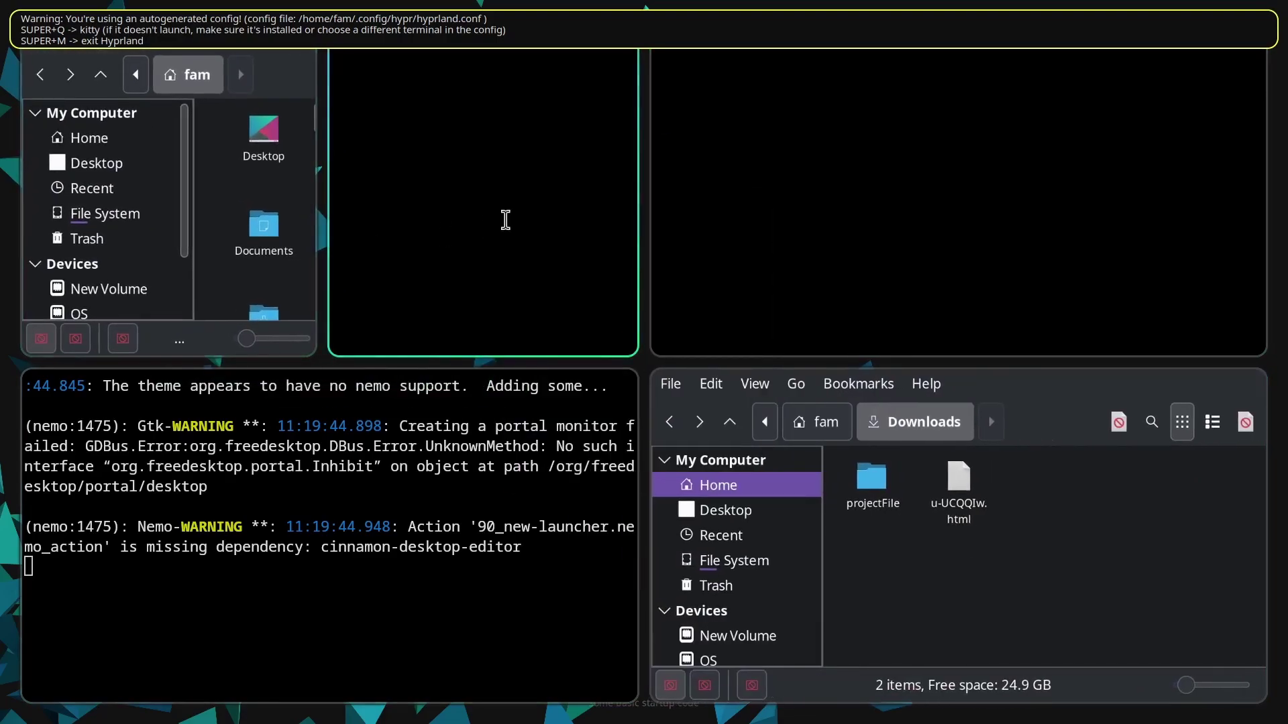
# Step: Browse from Home to the .config/hypr folder in the new Nemo window, shrinking the icons in .config
pyautogui.click(107, 142)
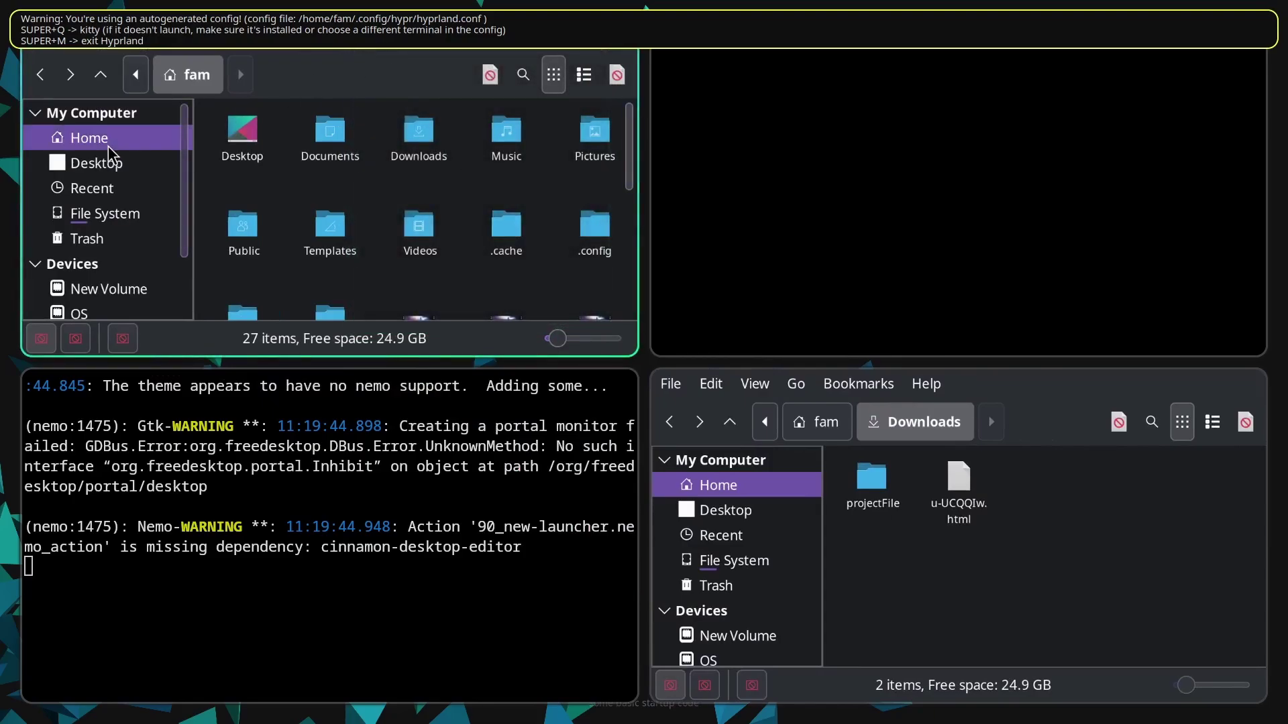
pyautogui.doubleClick(594, 232)
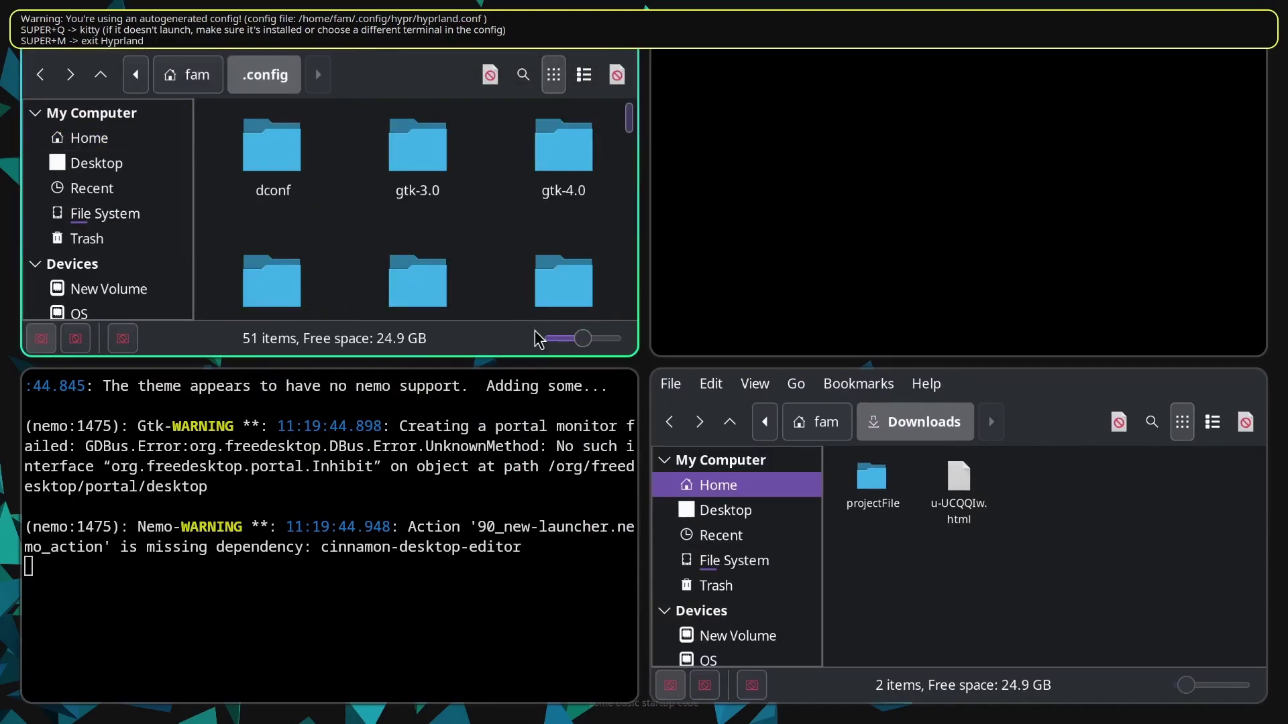
pyautogui.moveTo(590, 345); pyautogui.dragTo(562, 339)
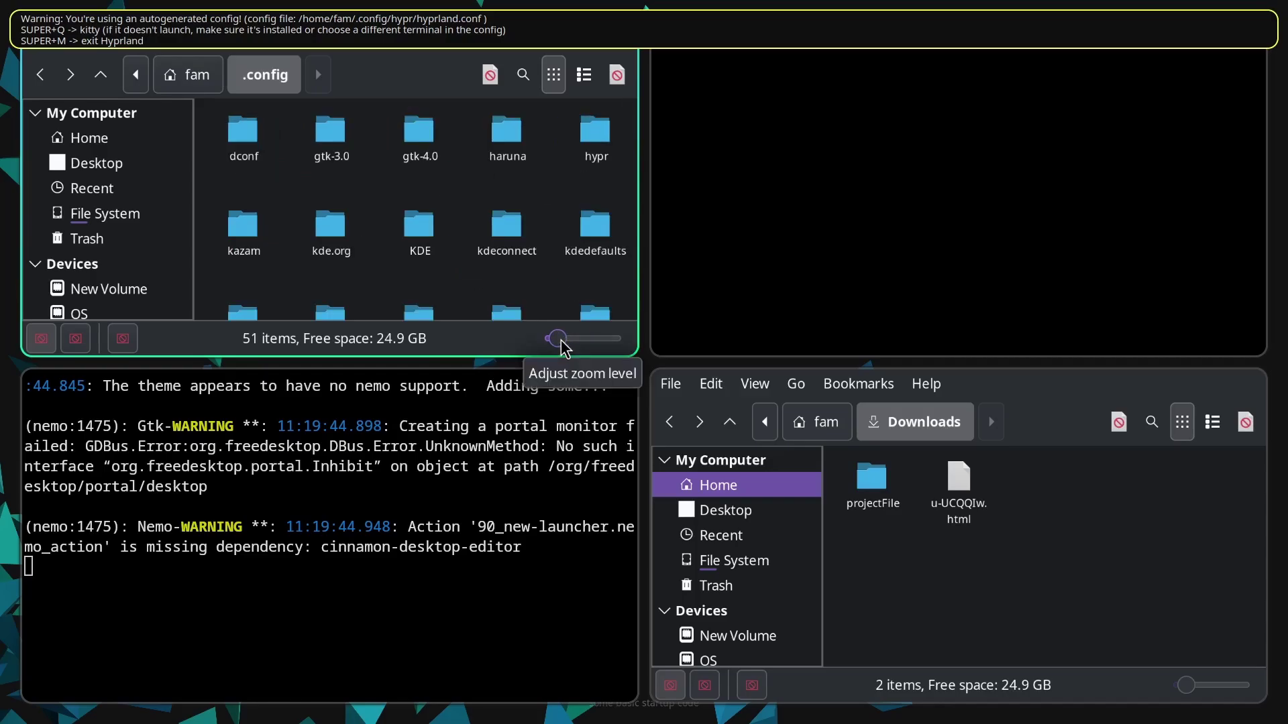
pyautogui.click(591, 155)
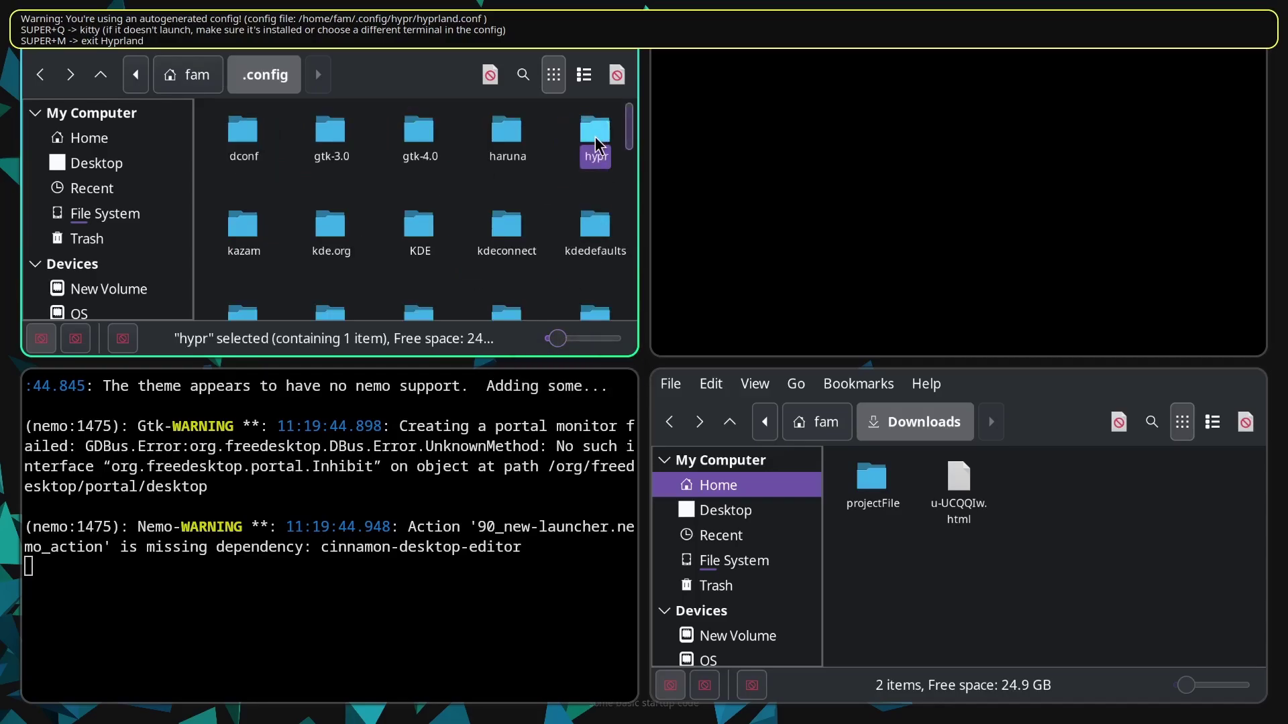
pyautogui.doubleClick(596, 148)
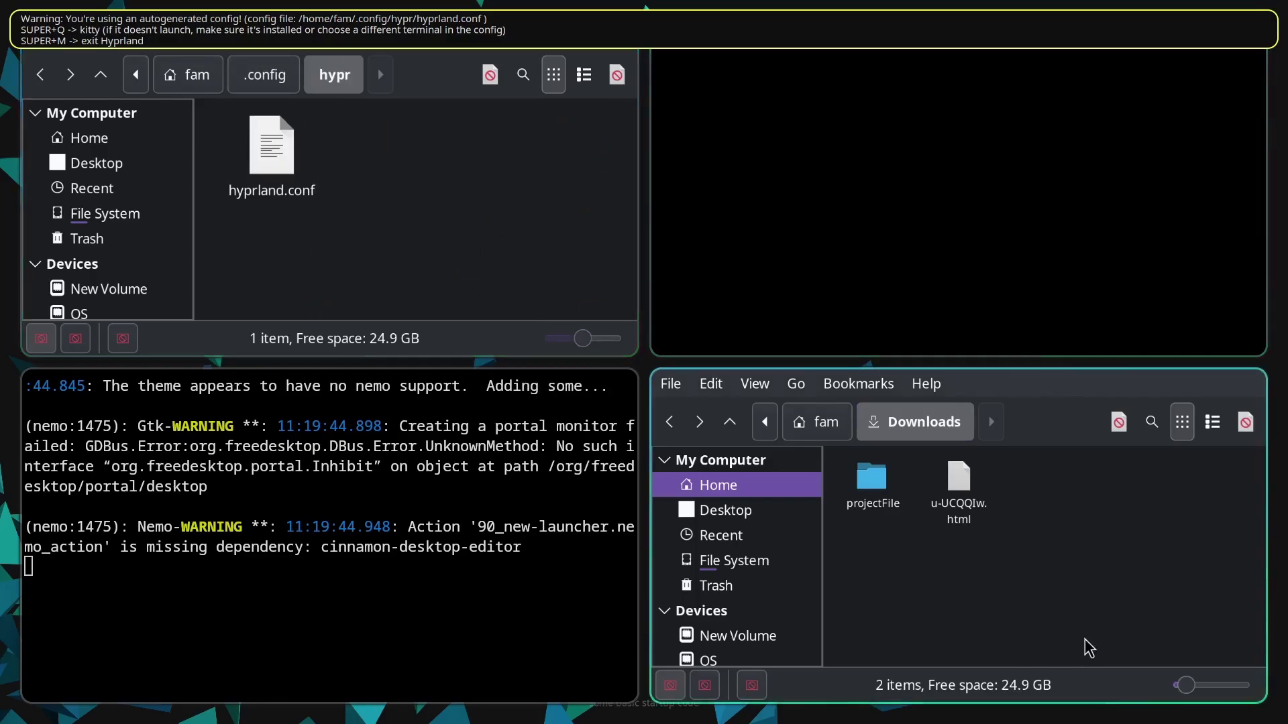
# Step: Open Downloads/projectFile in the other Nemo window with smaller icons and close the empty terminal above it
pyautogui.doubleClick(873, 480)
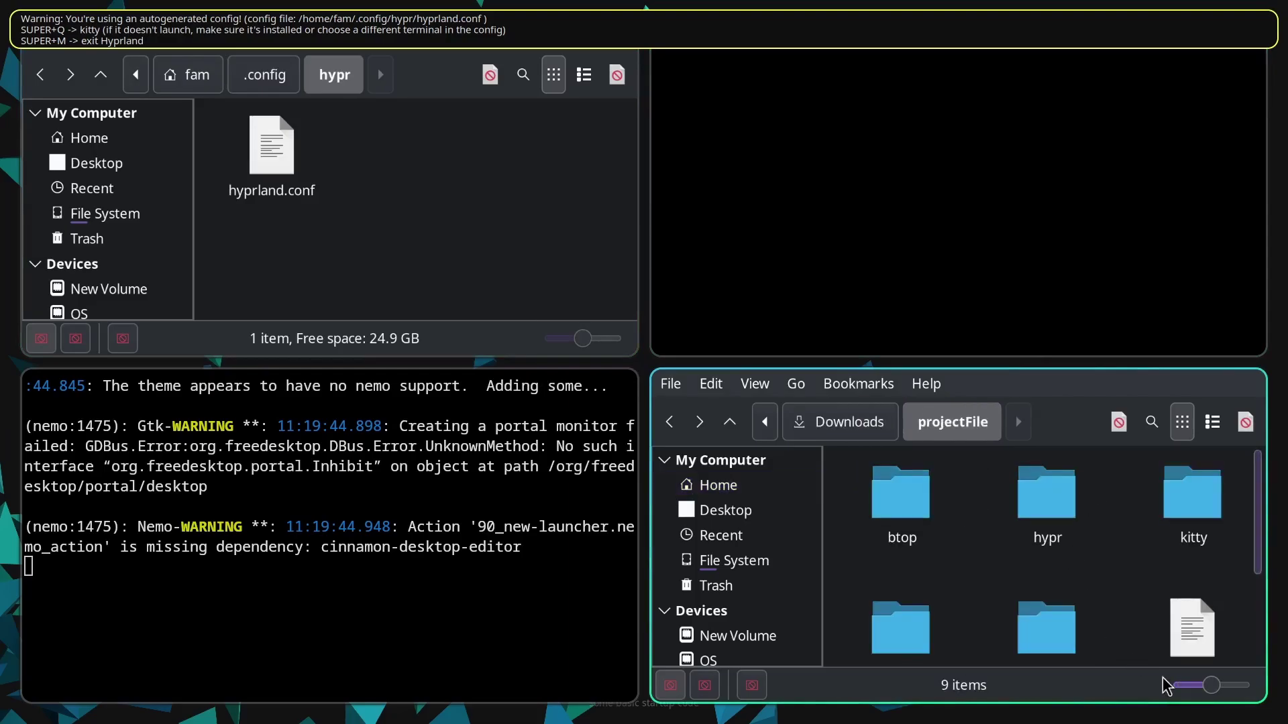
pyautogui.moveTo(1218, 689); pyautogui.dragTo(1193, 691)
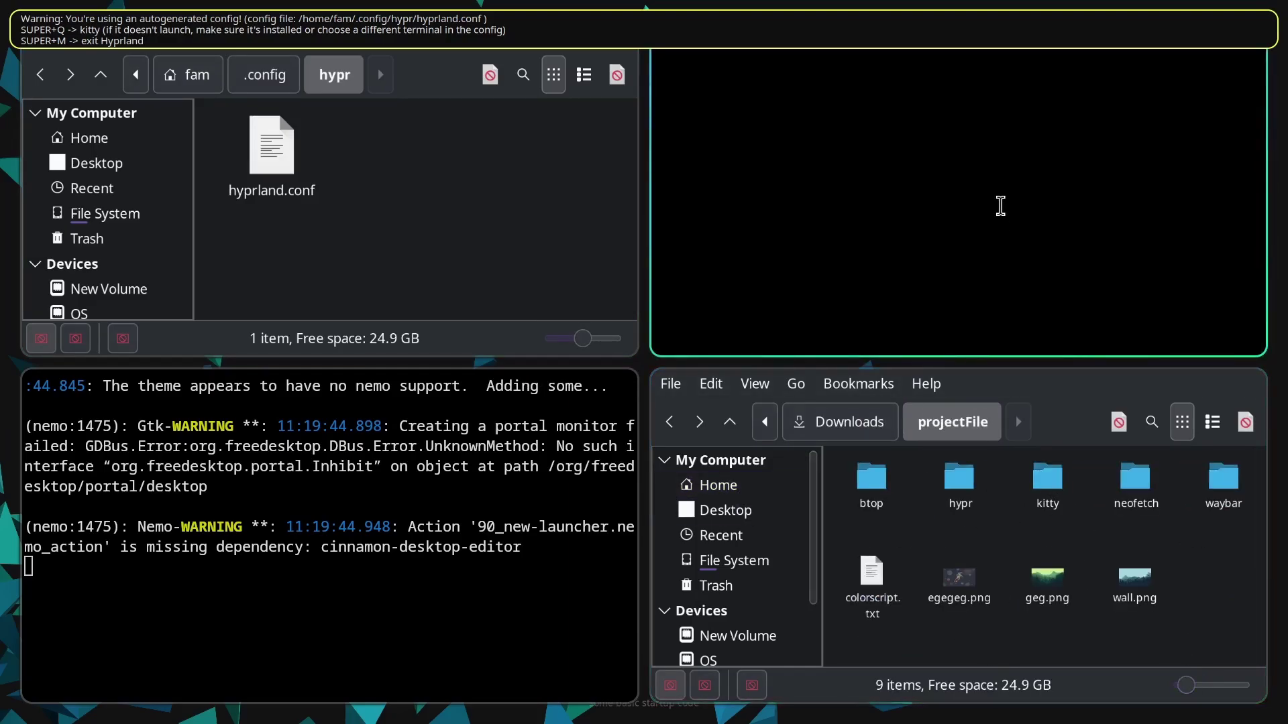
pyautogui.press('super+c')
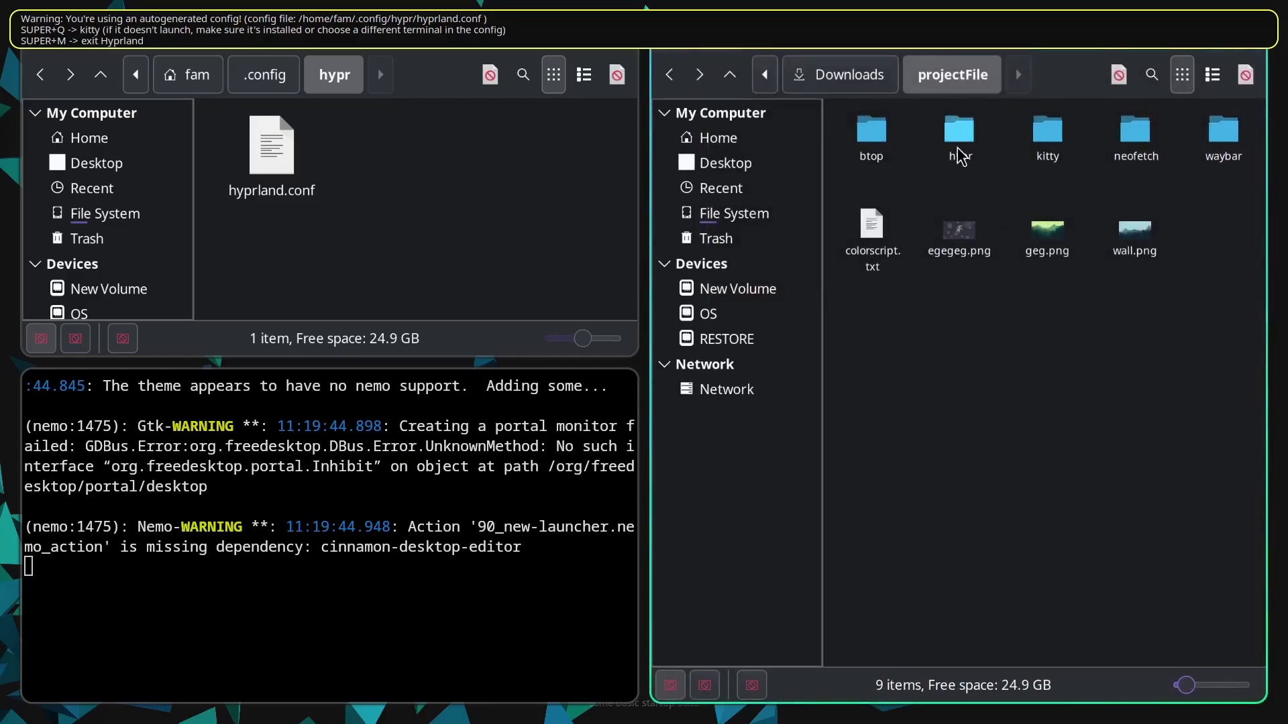
# Step: Move hyprland.conf and hyprpaper.conf from projectFile/hypr into .config/hypr, replacing the existing hyprland.conf
pyautogui.doubleClick(957, 151)
pyautogui.moveTo(364, 148); pyautogui.dragTo(278, 237)
pyautogui.click(279, 239)
pyautogui.moveTo(865, 272); pyautogui.dragTo(500, 252)
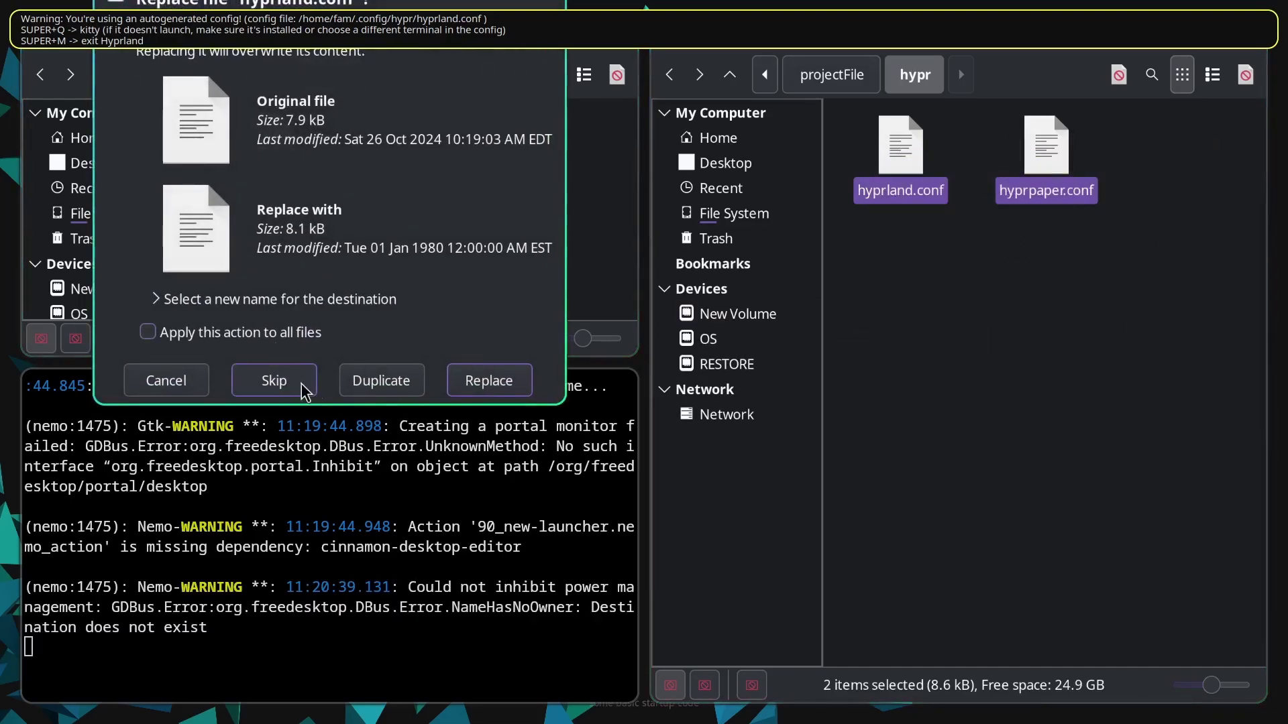
pyautogui.click(472, 385)
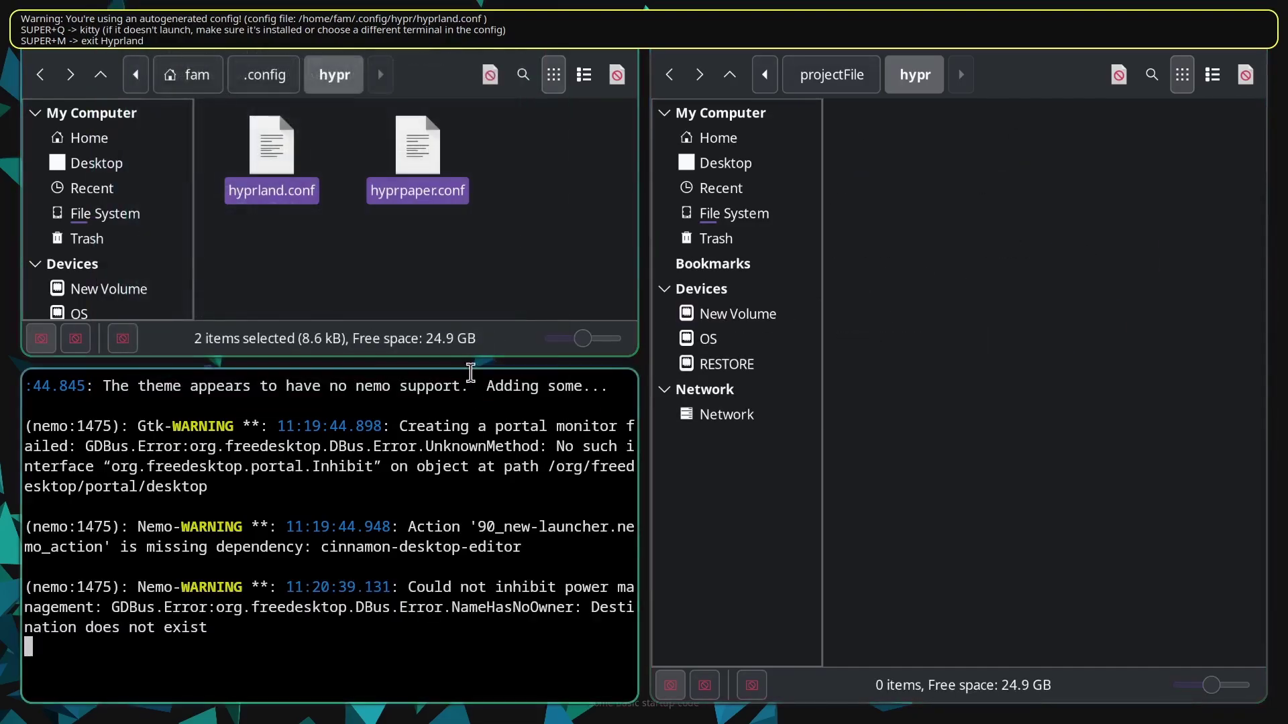
# Step: Copy hyprland.conf and hyprpaper.conf from .config/hypr back into projectFile/hypr
pyautogui.moveTo(521, 213); pyautogui.dragTo(258, 145)
pyautogui.hotkey('ctrl', 'c')
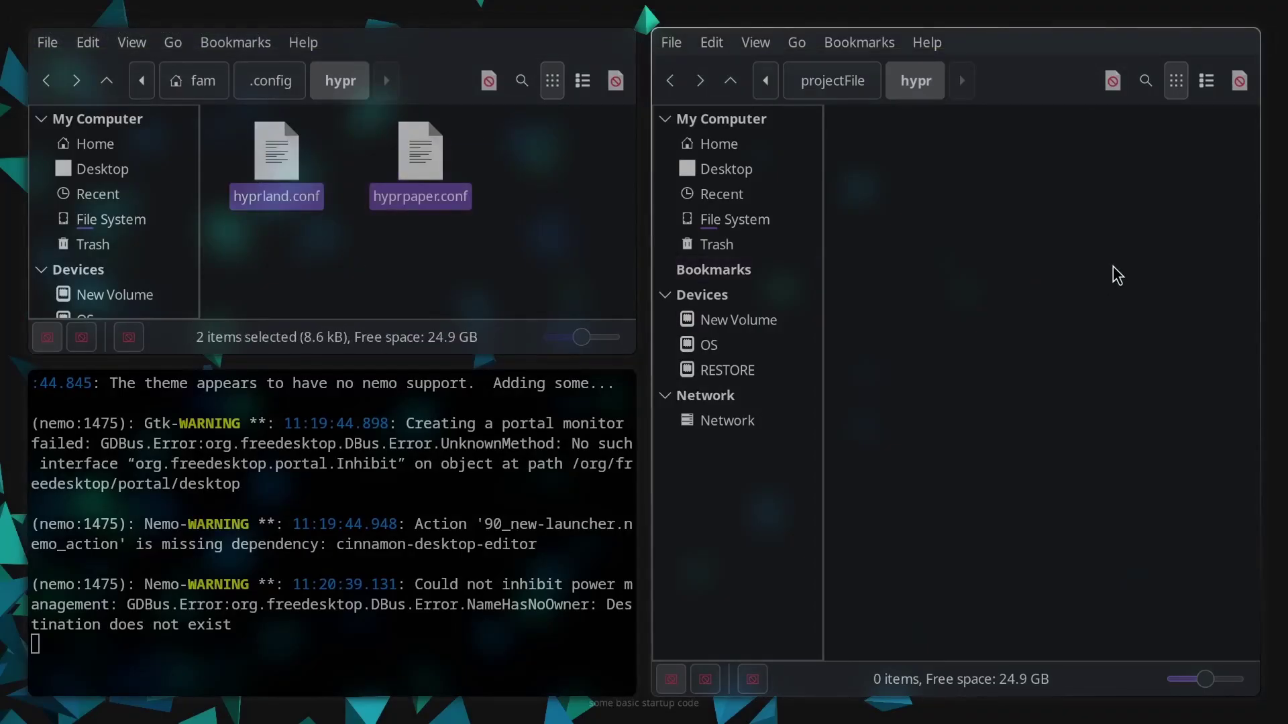
pyautogui.hotkey('ctrl', 'v')
pyautogui.click(1177, 280)
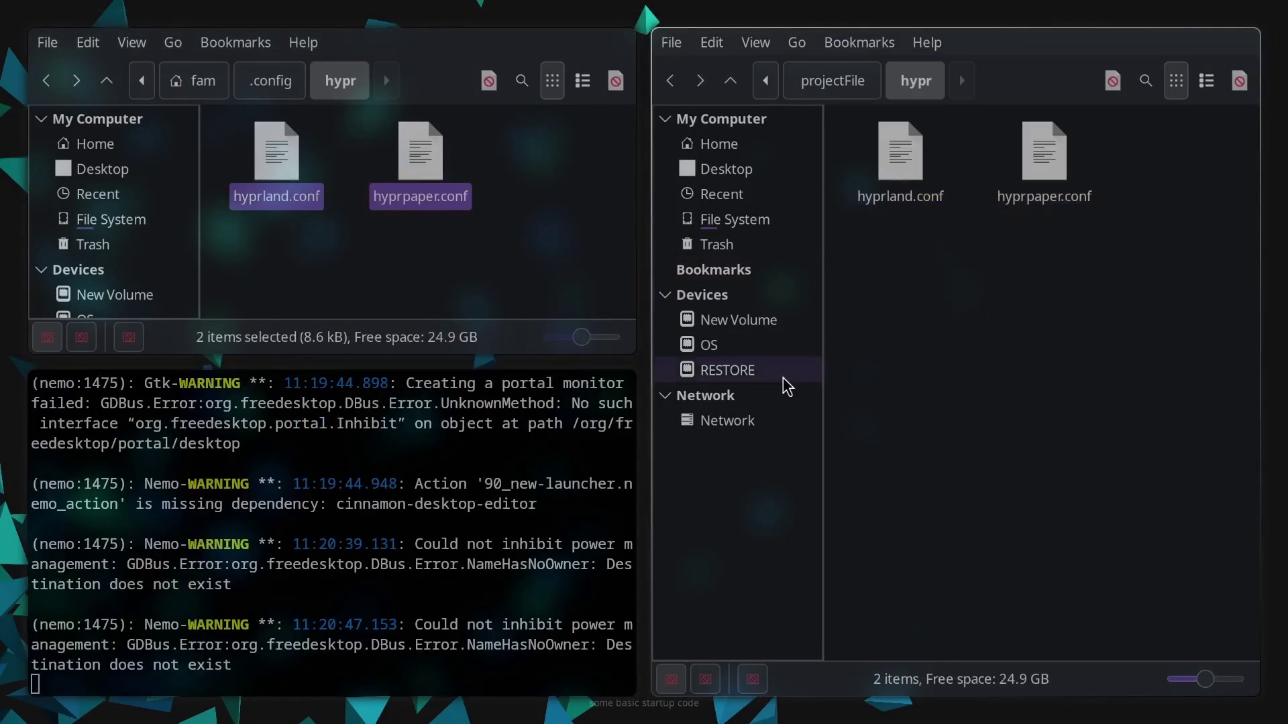
# Step: Return from the hypr subfolder to the projectFile folder in its Nemo window
pyautogui.click(672, 81)
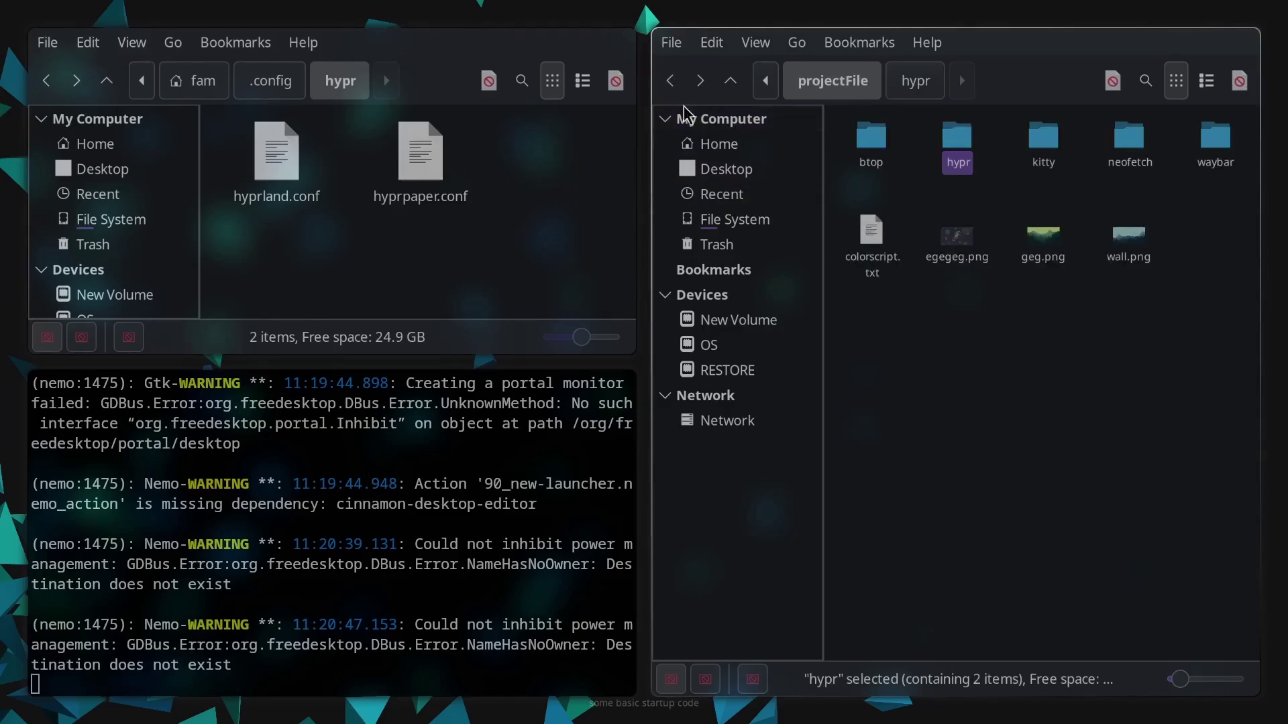
pyautogui.click(670, 85)
pyautogui.click(700, 81)
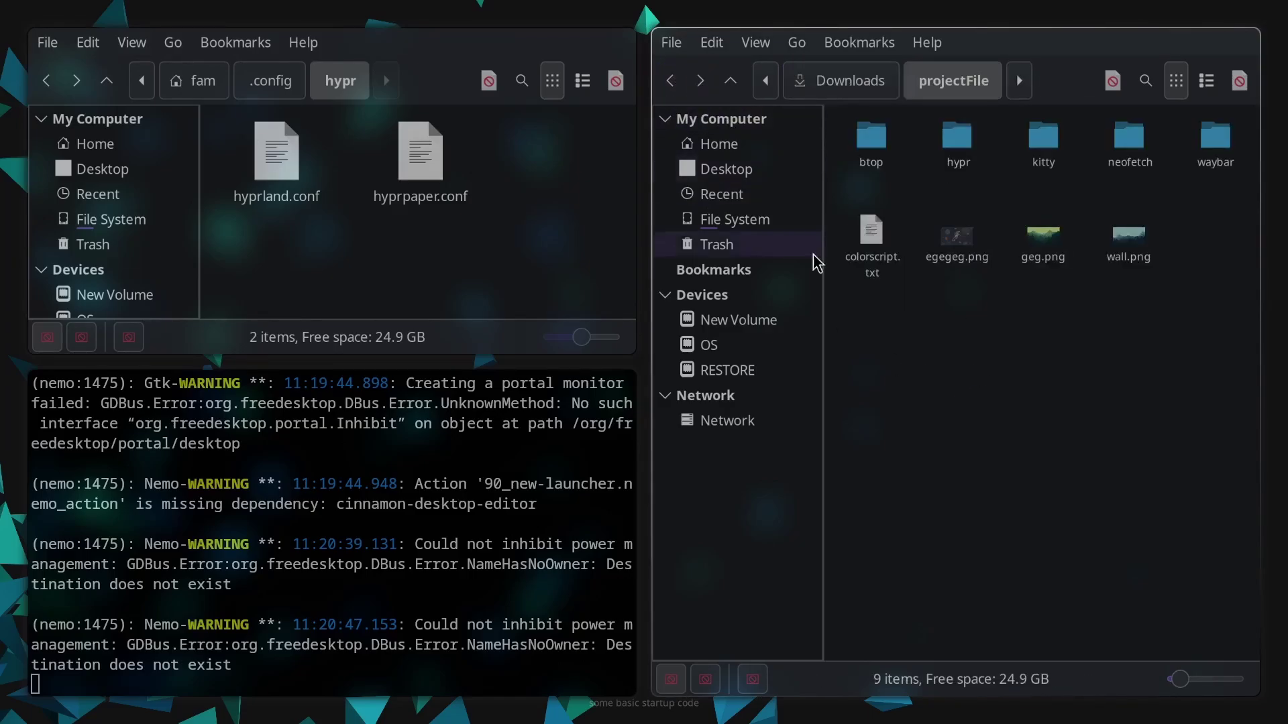
pyautogui.moveTo(947, 331); pyautogui.dragTo(1180, 244)
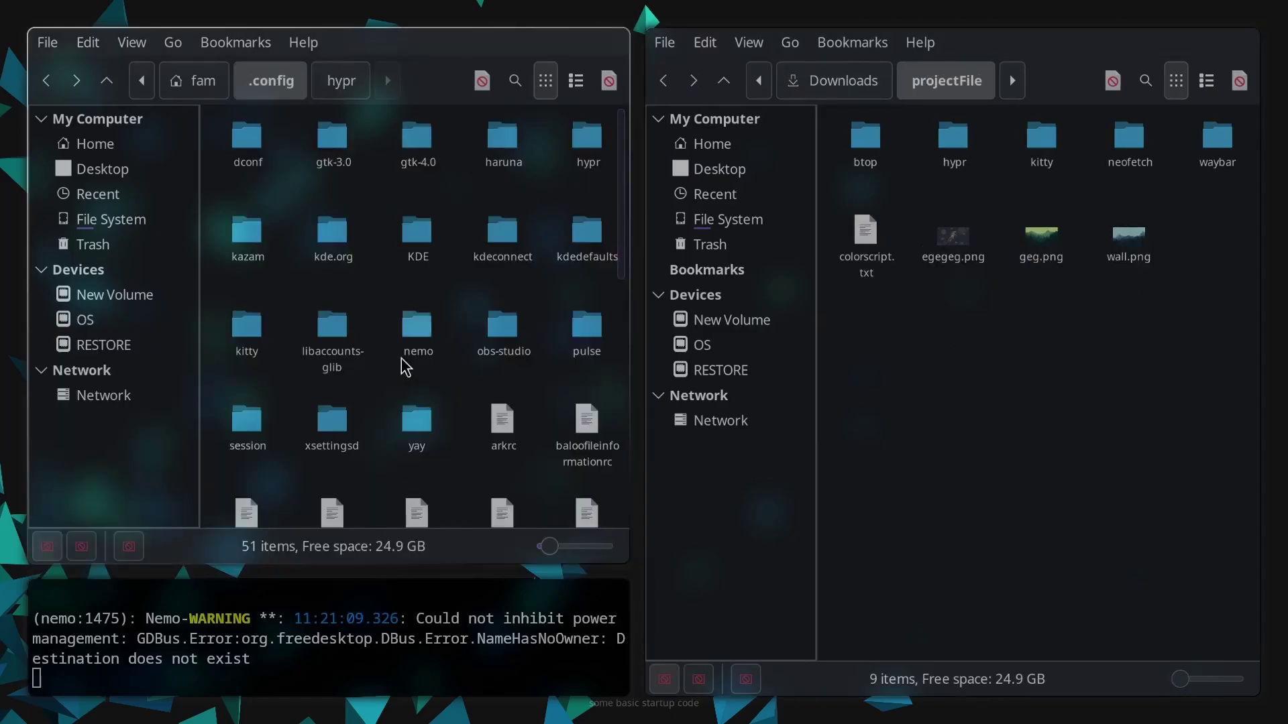
# Step: Move kitty.conf from projectFile/kitty into .config/kitty and copy the moved file
pyautogui.doubleClick(251, 335)
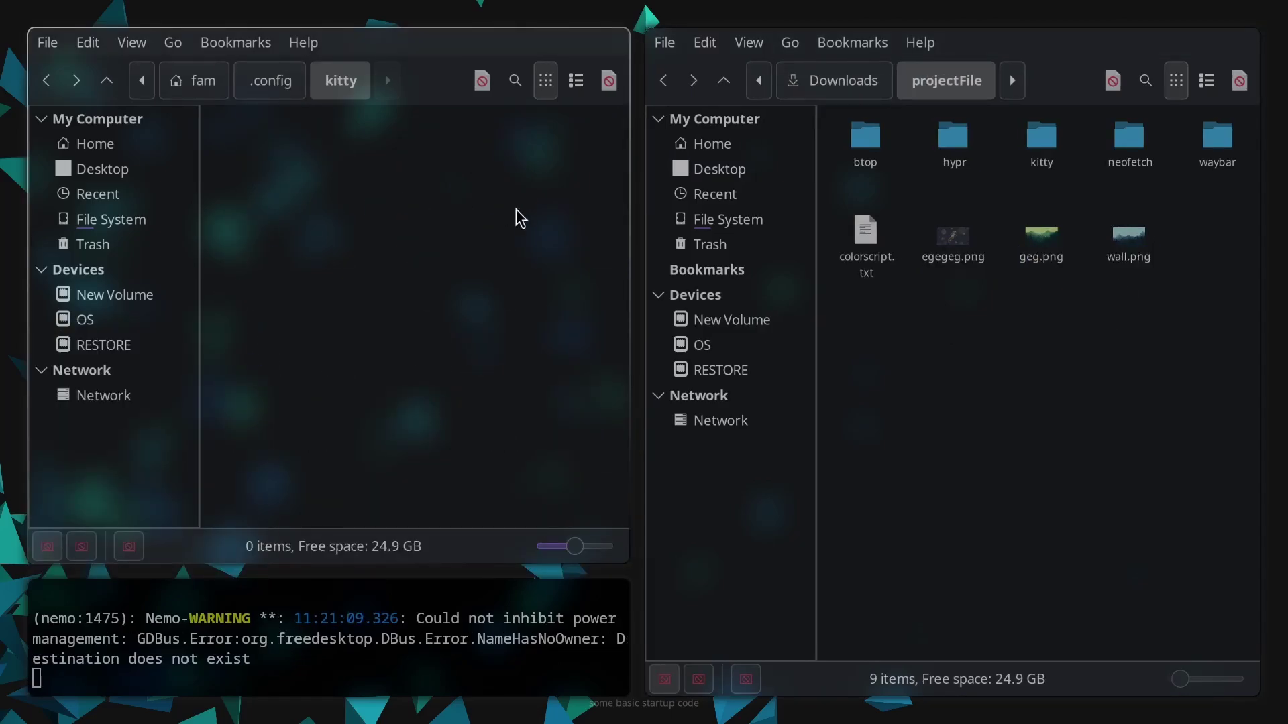
pyautogui.doubleClick(1042, 157)
pyautogui.moveTo(1183, 255); pyautogui.dragTo(969, 187)
pyautogui.moveTo(902, 254); pyautogui.dragTo(886, 156)
pyautogui.moveTo(887, 156); pyautogui.dragTo(356, 239)
pyautogui.click(356, 240)
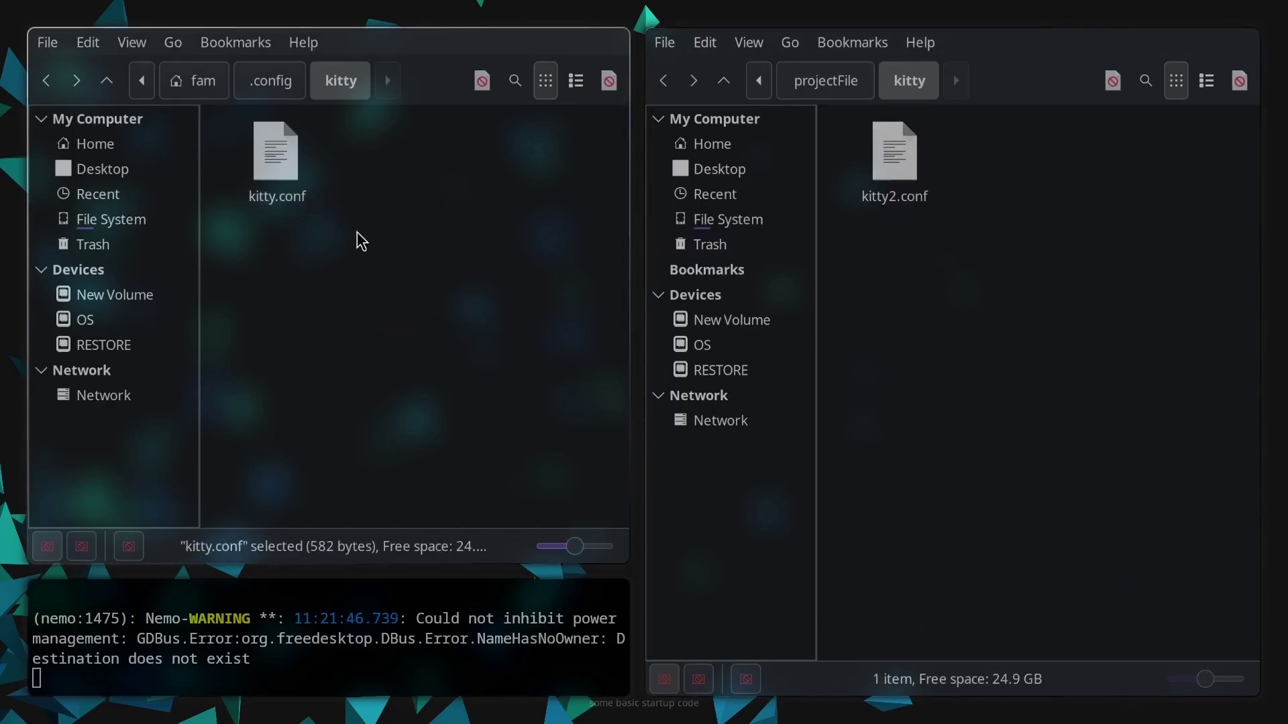
pyautogui.click(295, 188)
pyautogui.hotkey('ctrl', 'c')
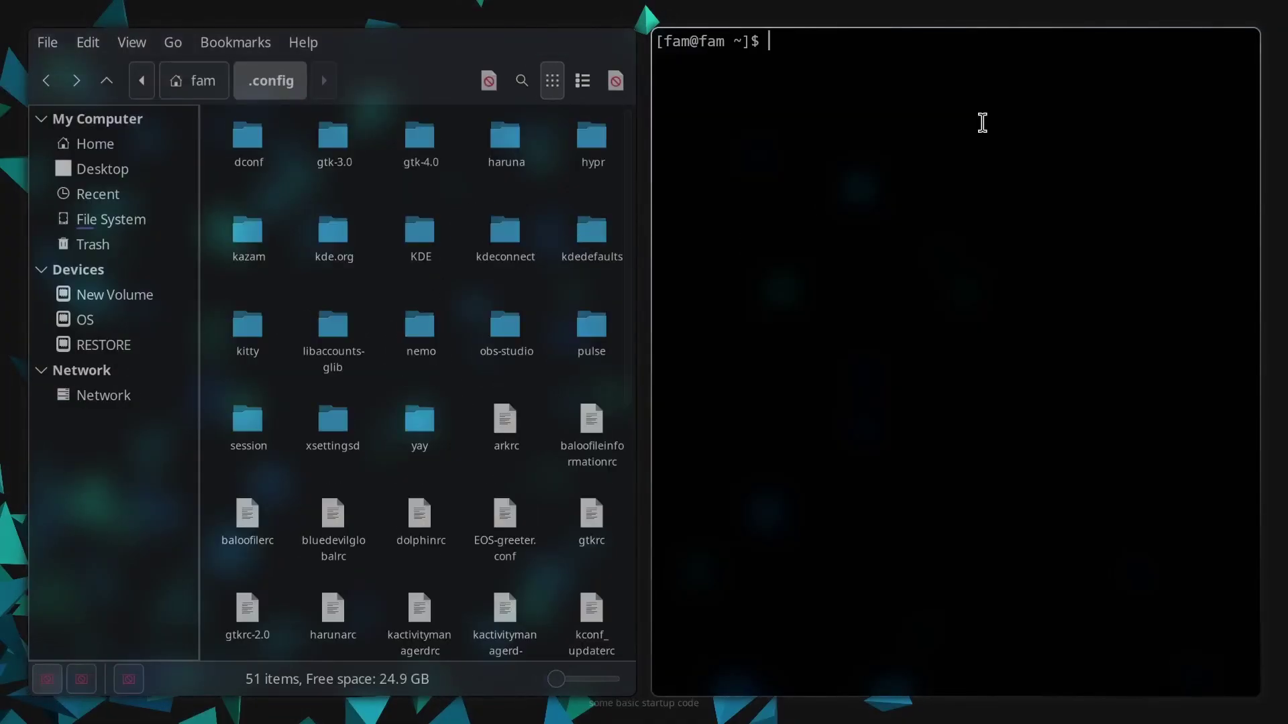
# Step: Run neofetch in the terminal and clear its output
pyautogui.write('ch')
pyautogui.press('Return')
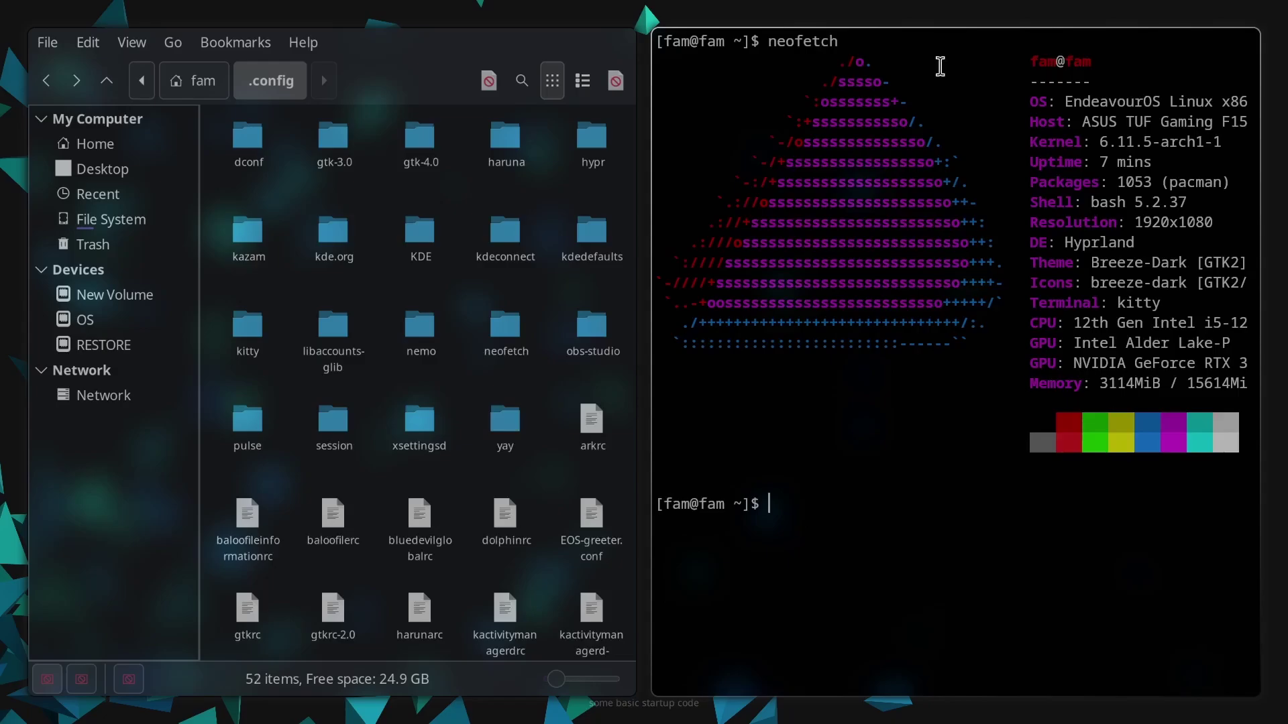
pyautogui.write('clear')
pyautogui.press('Return')
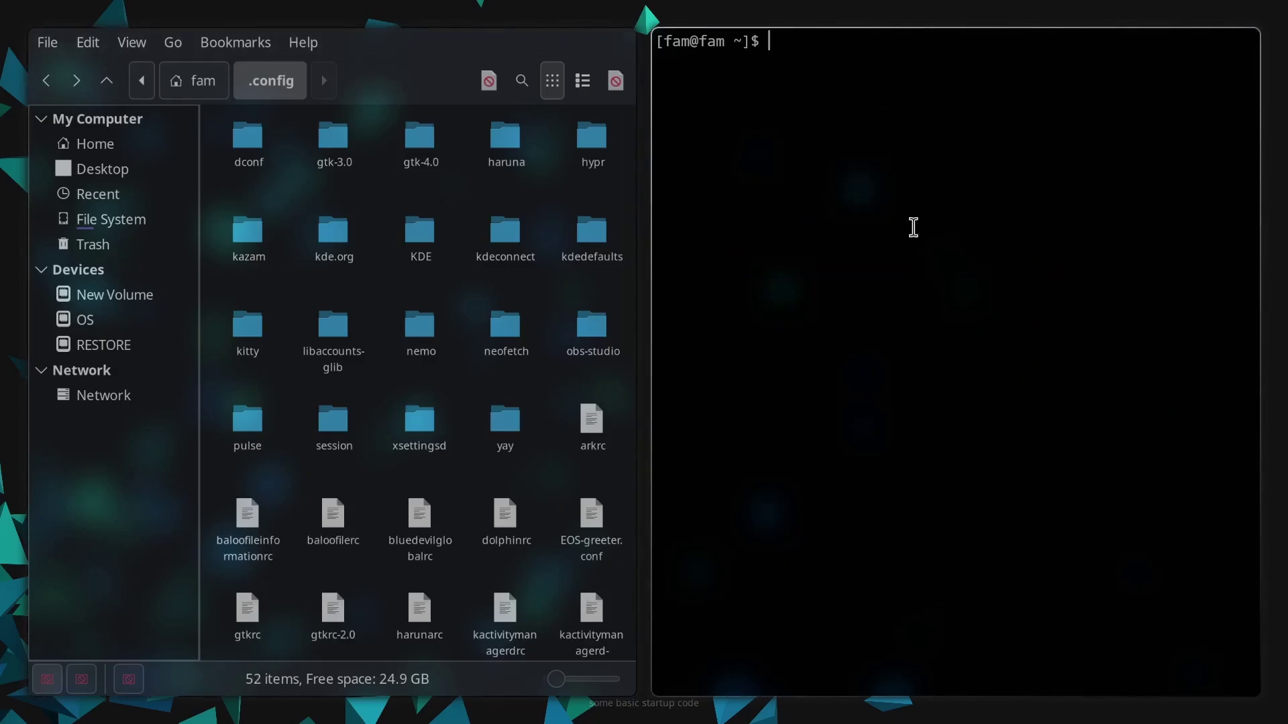
# Step: Replace the terminal with a new Nemo window and browse to Downloads/projectFile/neofetch
pyautogui.press('super+e')
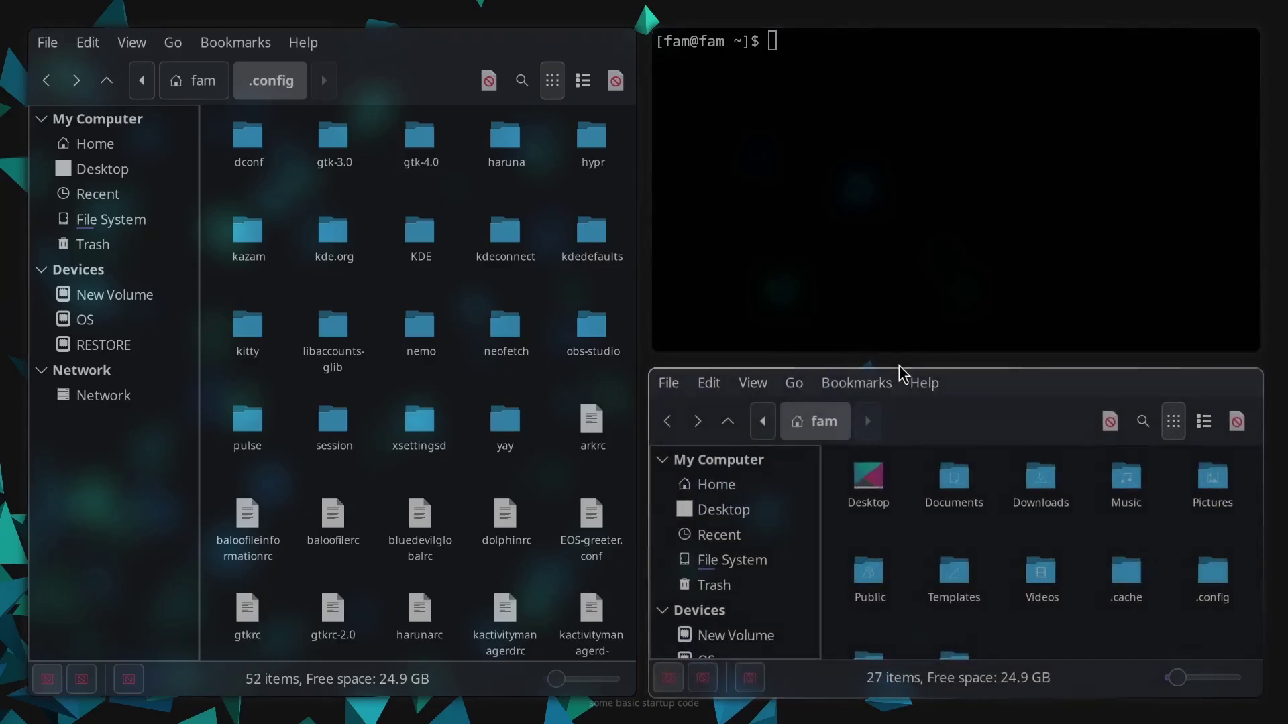
pyautogui.press('super+q')
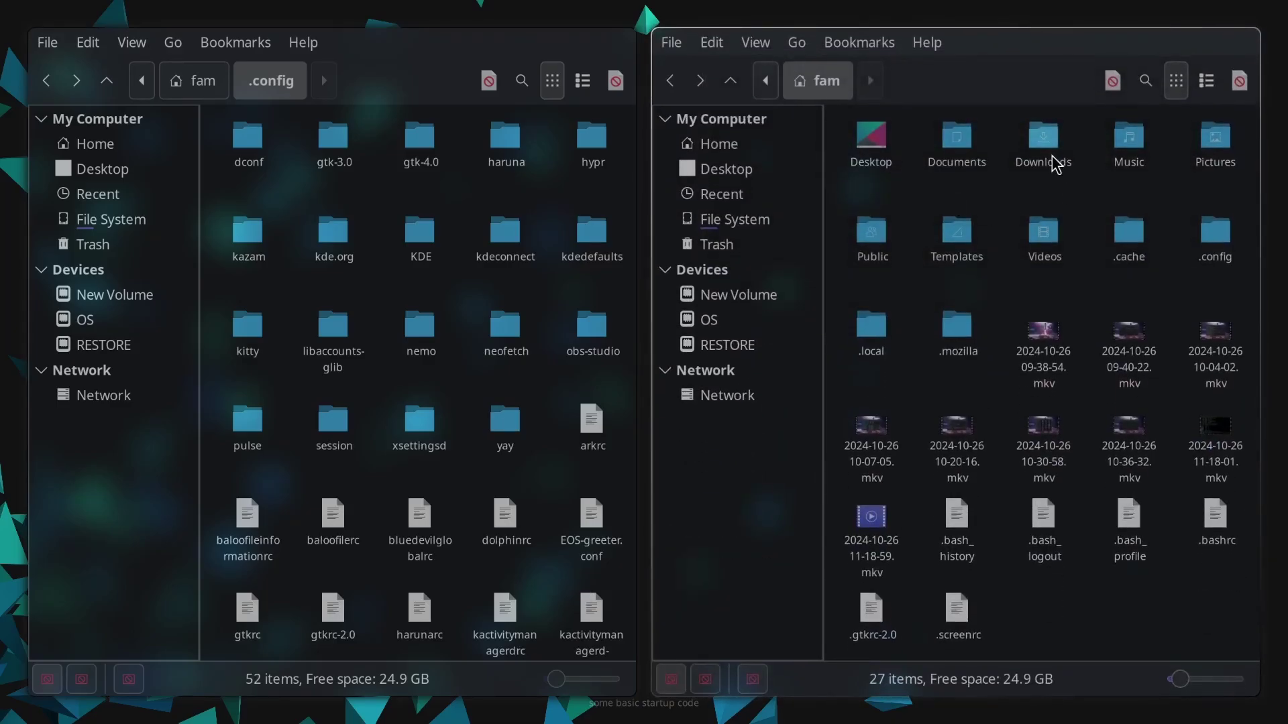
pyautogui.doubleClick(1046, 161)
pyautogui.doubleClick(872, 144)
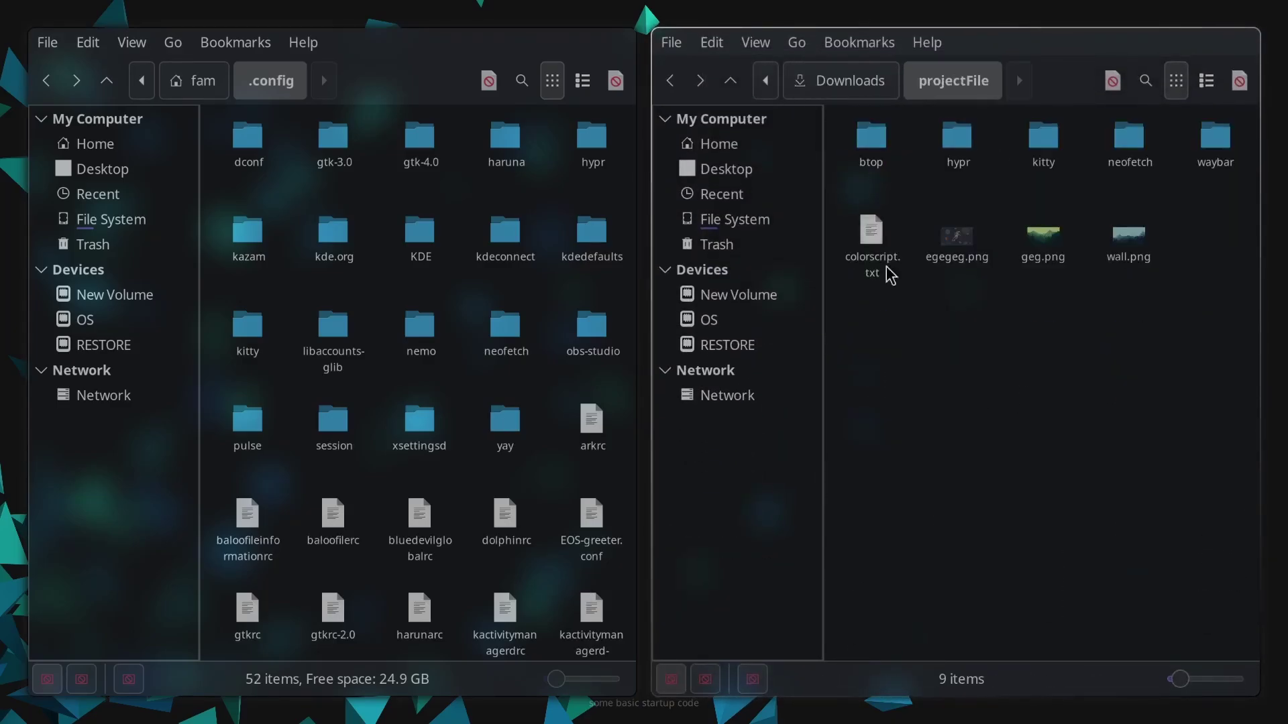
pyautogui.doubleClick(1113, 165)
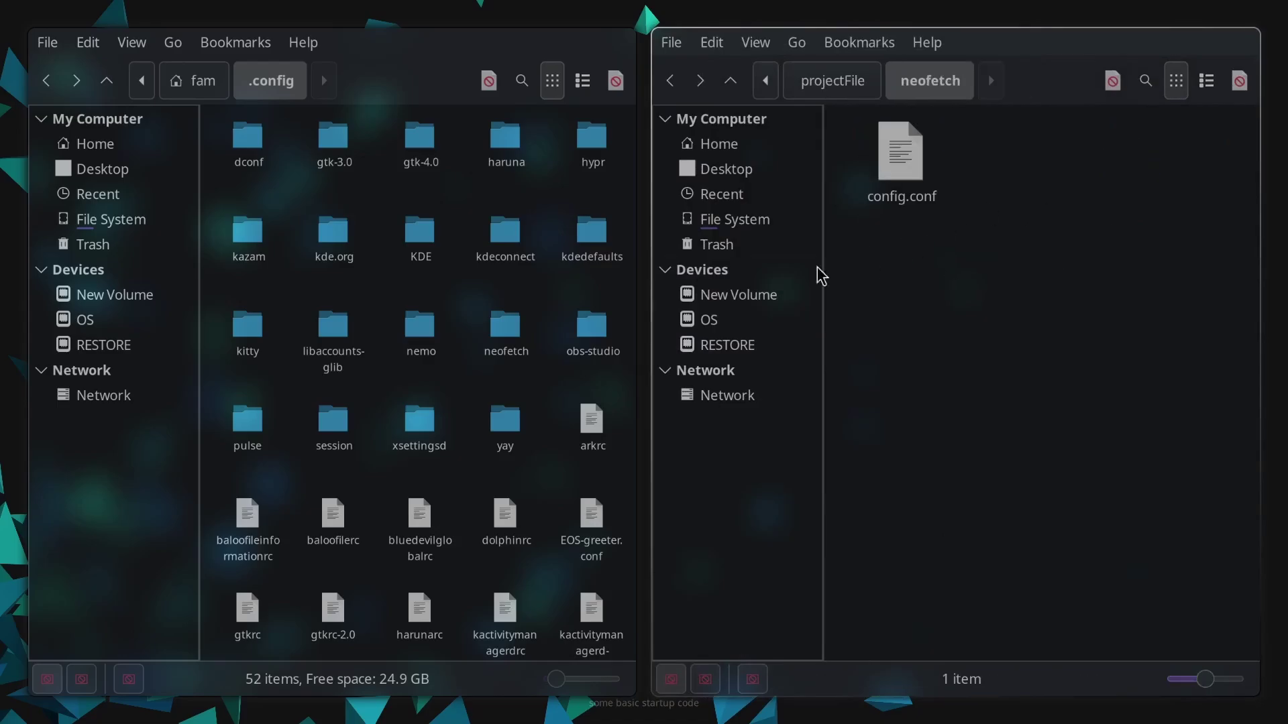
# Step: Copy config.conf from projectFile/neofetch into .config/neofetch and return the two file windows to .config and projectFile
pyautogui.doubleClick(493, 352)
pyautogui.moveTo(932, 188); pyautogui.dragTo(899, 213)
pyautogui.hotkey('ctrl', 'c')
pyautogui.click(464, 345)
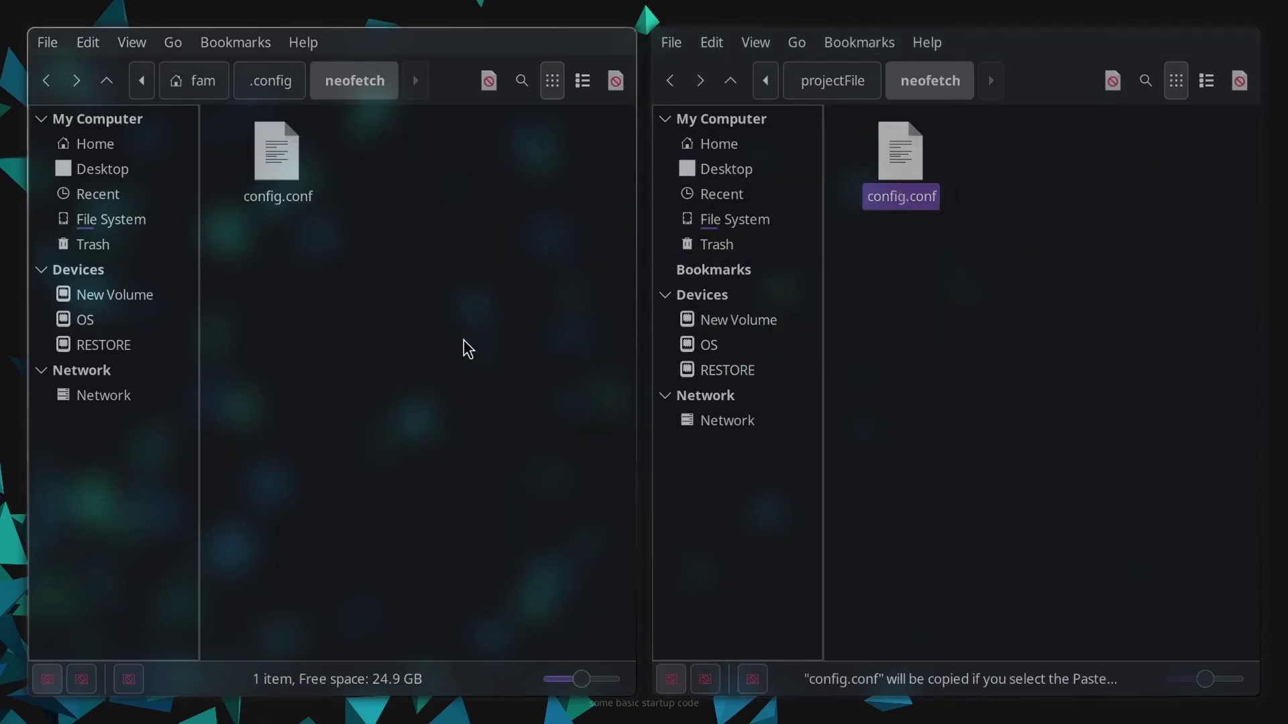
pyautogui.hotkey('ctrl', 'v')
pyautogui.click(475, 558)
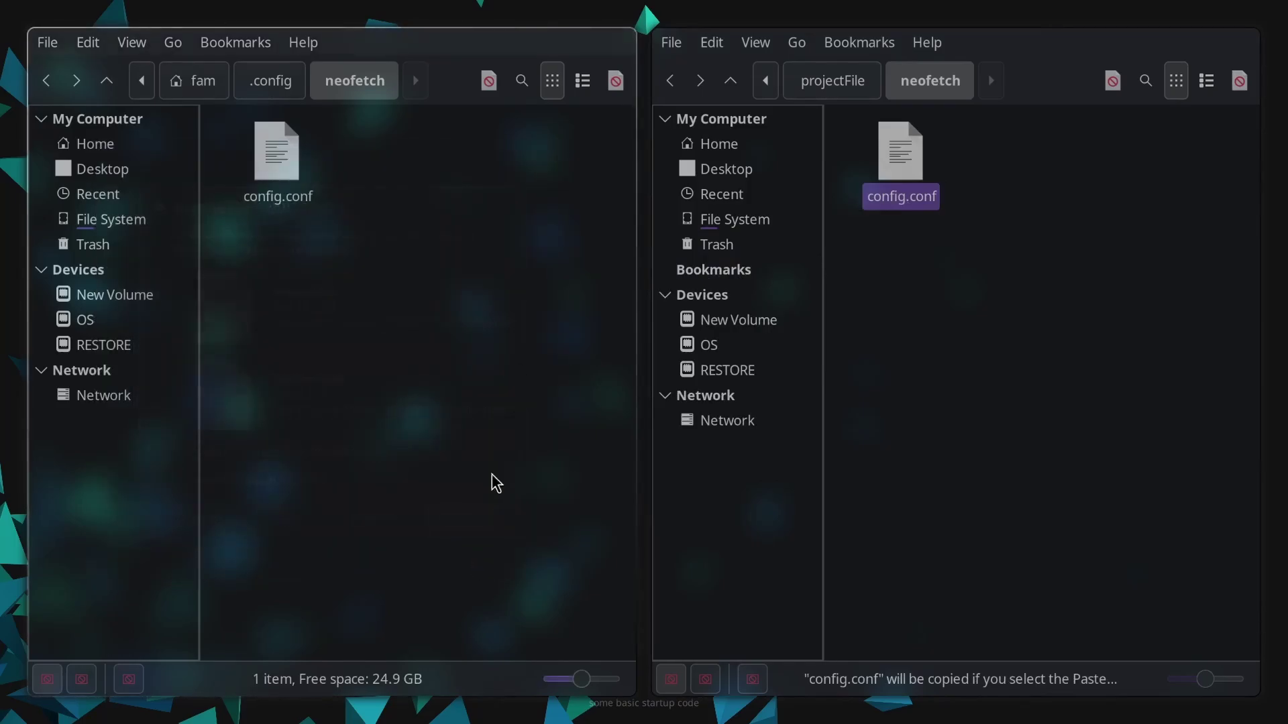
pyautogui.click(46, 82)
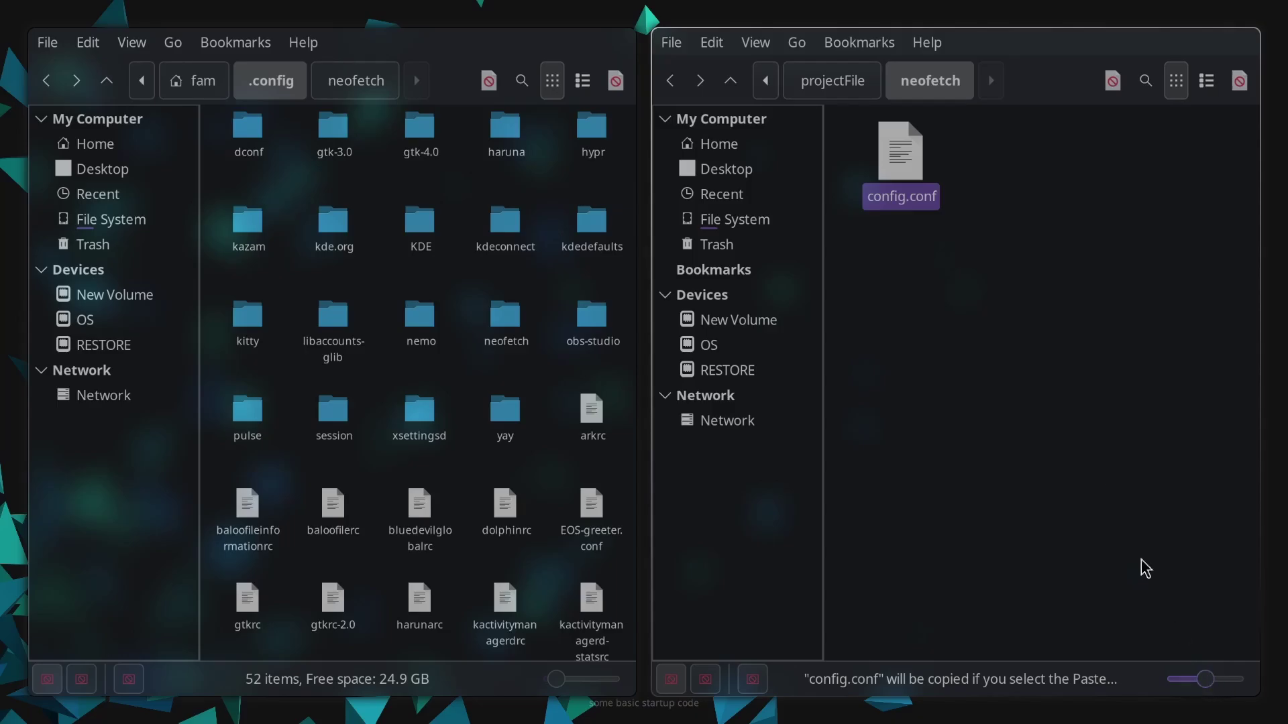
pyautogui.click(669, 81)
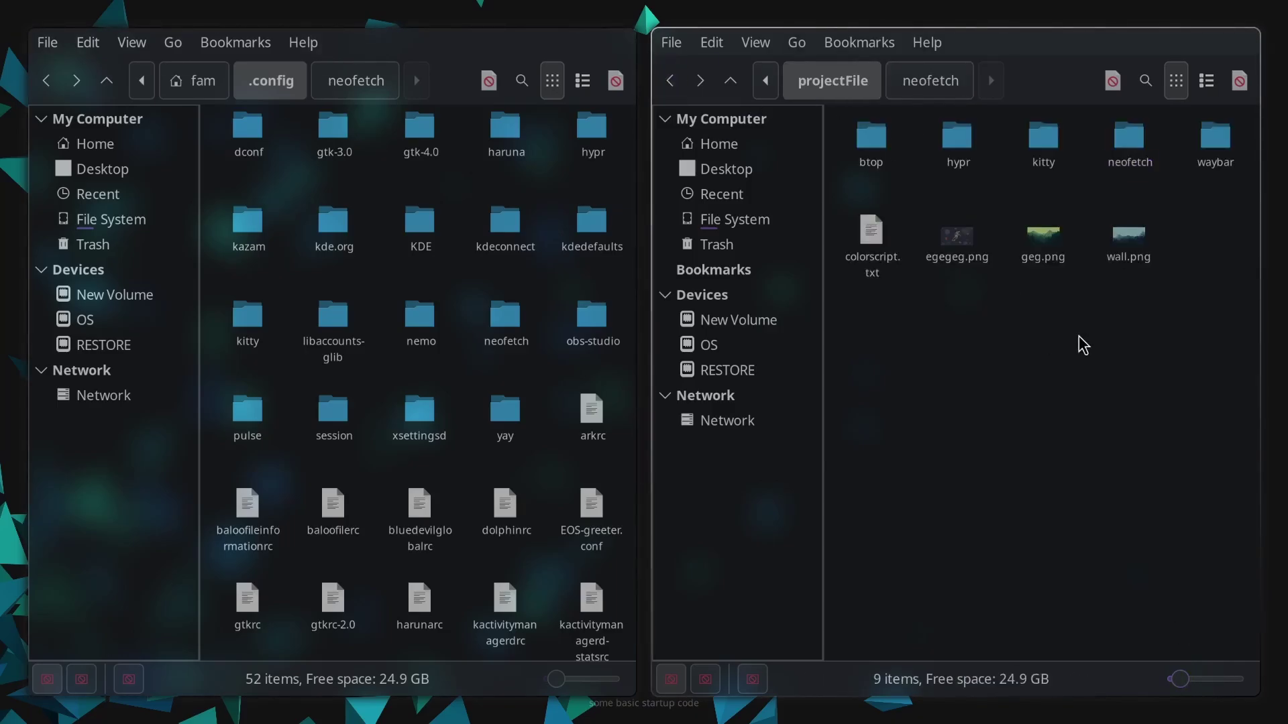
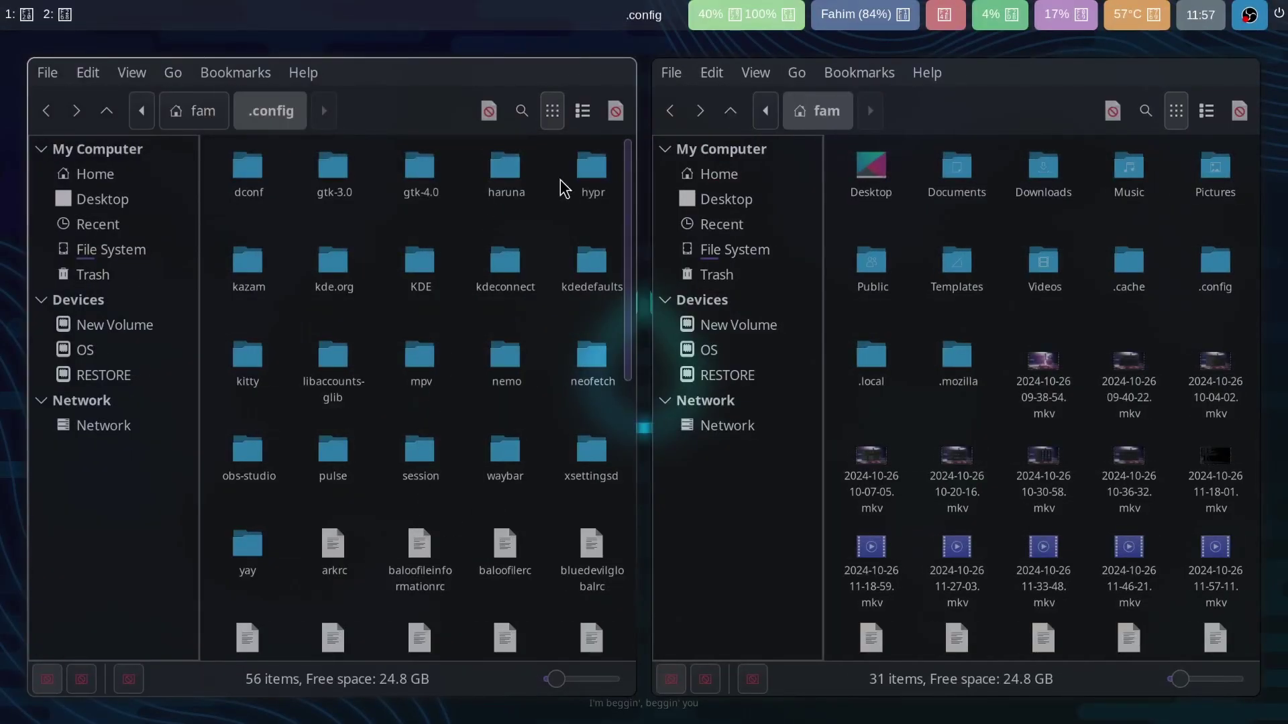
# Step: Open hyprpaper.conf from .config/hypr in KWrite and look at the wallpaper path on its first preload line
pyautogui.doubleClick(590, 171)
pyautogui.rightClick(428, 189)
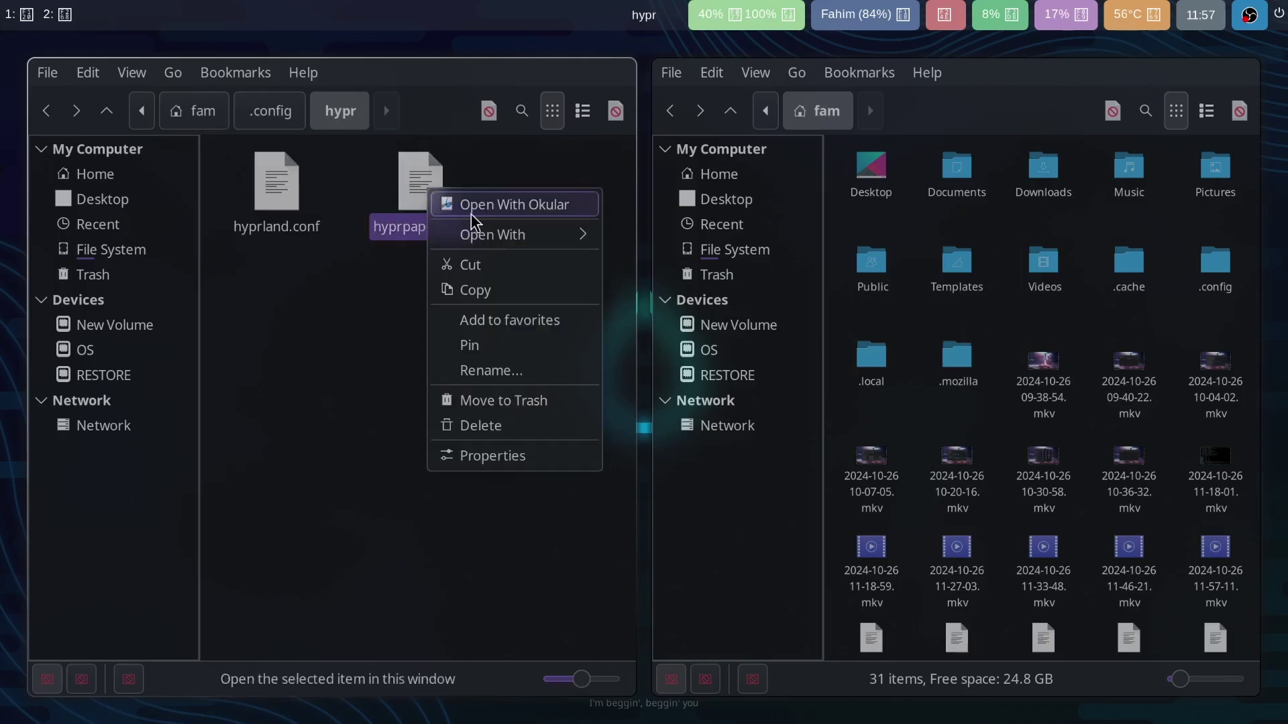
pyautogui.moveTo(506, 237)
pyautogui.click(674, 264)
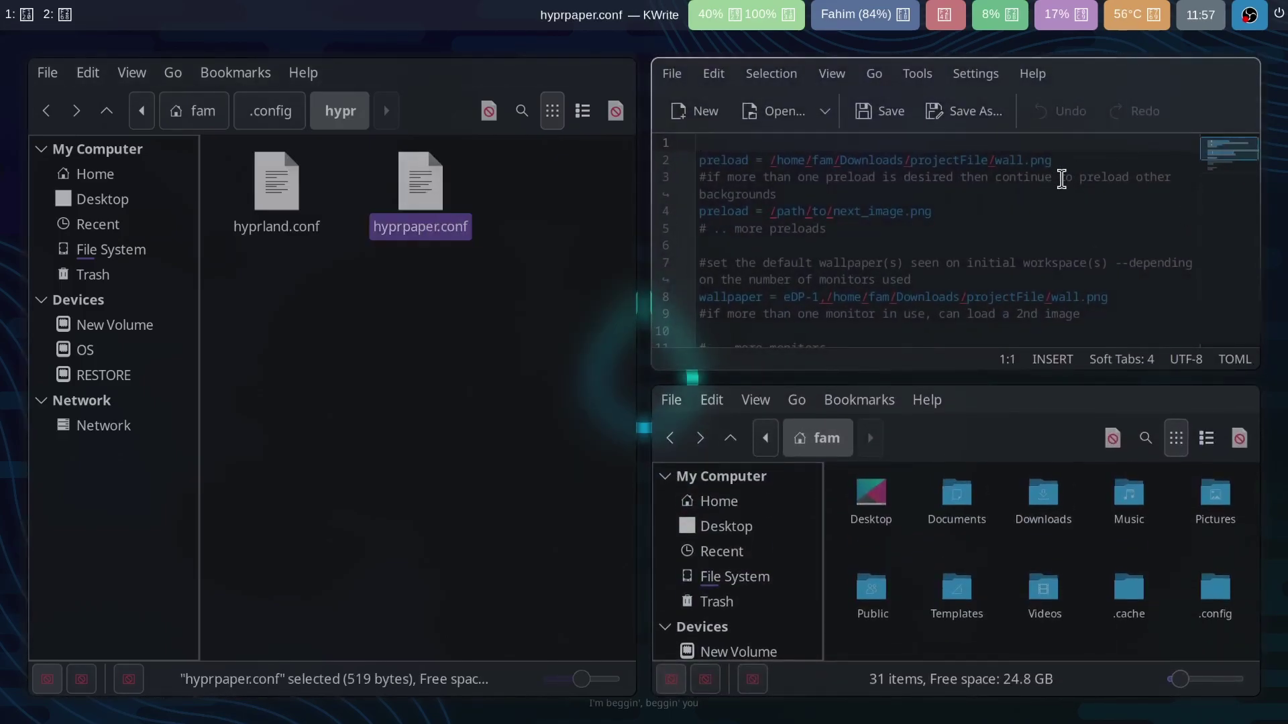
pyautogui.moveTo(1056, 157); pyautogui.dragTo(770, 161)
pyautogui.click(1144, 176)
# Step: Open the properties of wall.png in Downloads/projectFile and copy its location path
pyautogui.doubleClick(1033, 516)
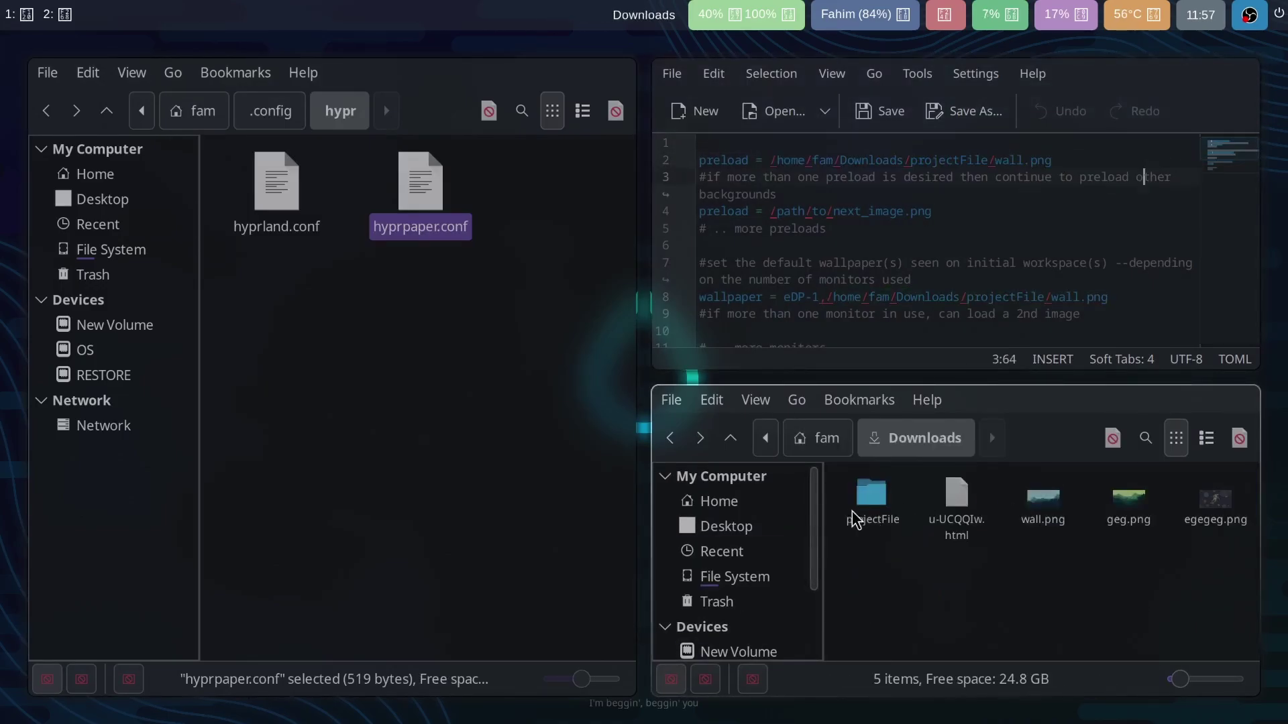
pyautogui.doubleClick(868, 497)
pyautogui.rightClick(1118, 603)
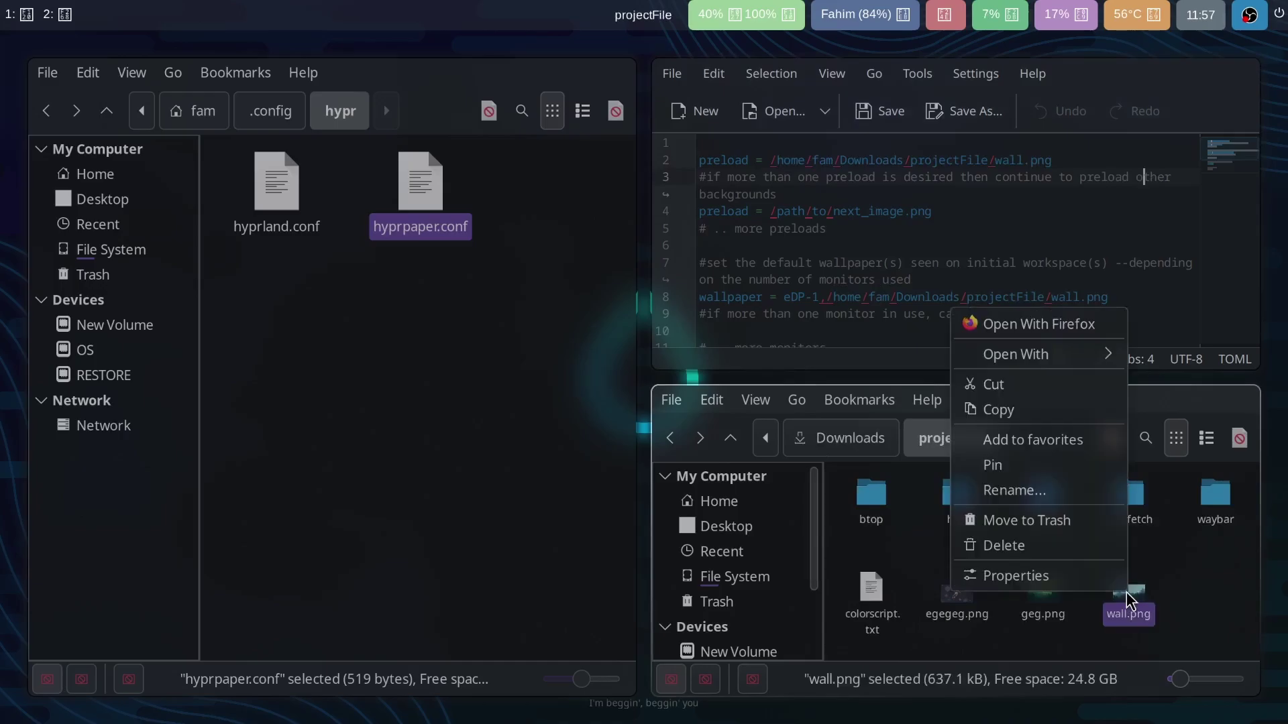
pyautogui.click(1044, 575)
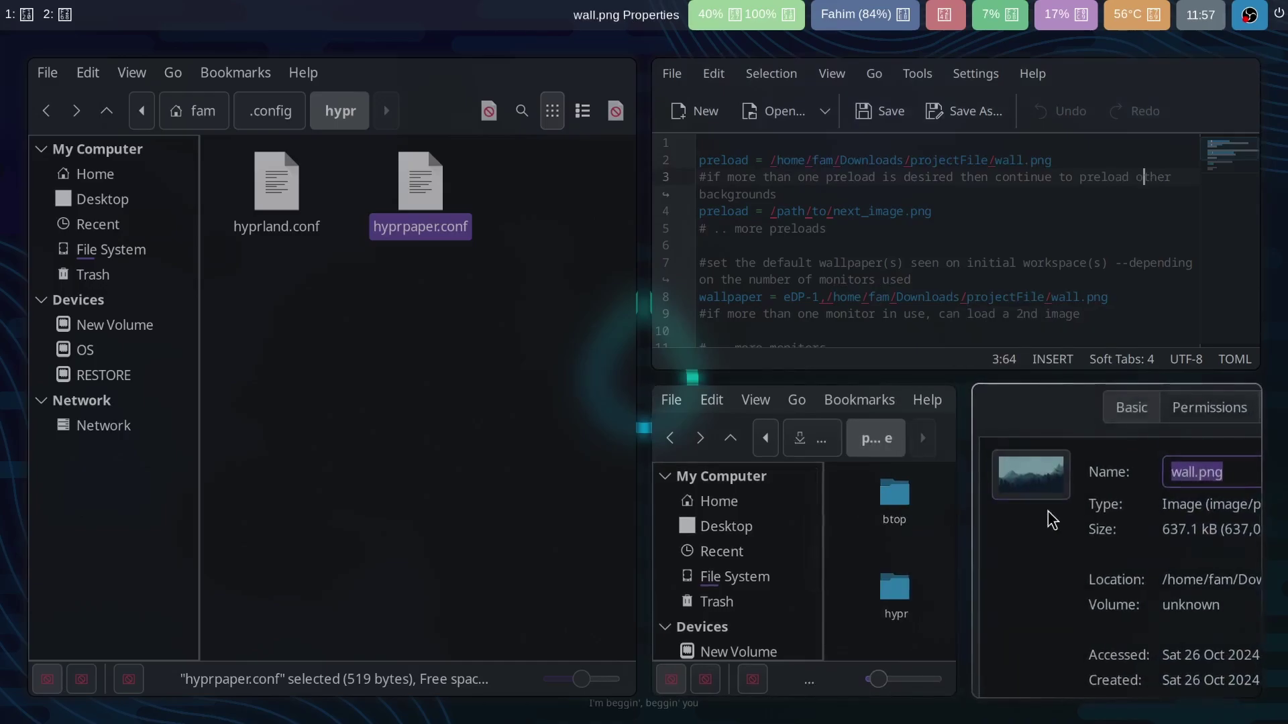
pyautogui.moveTo(1120, 541); pyautogui.dragTo(366, 368)
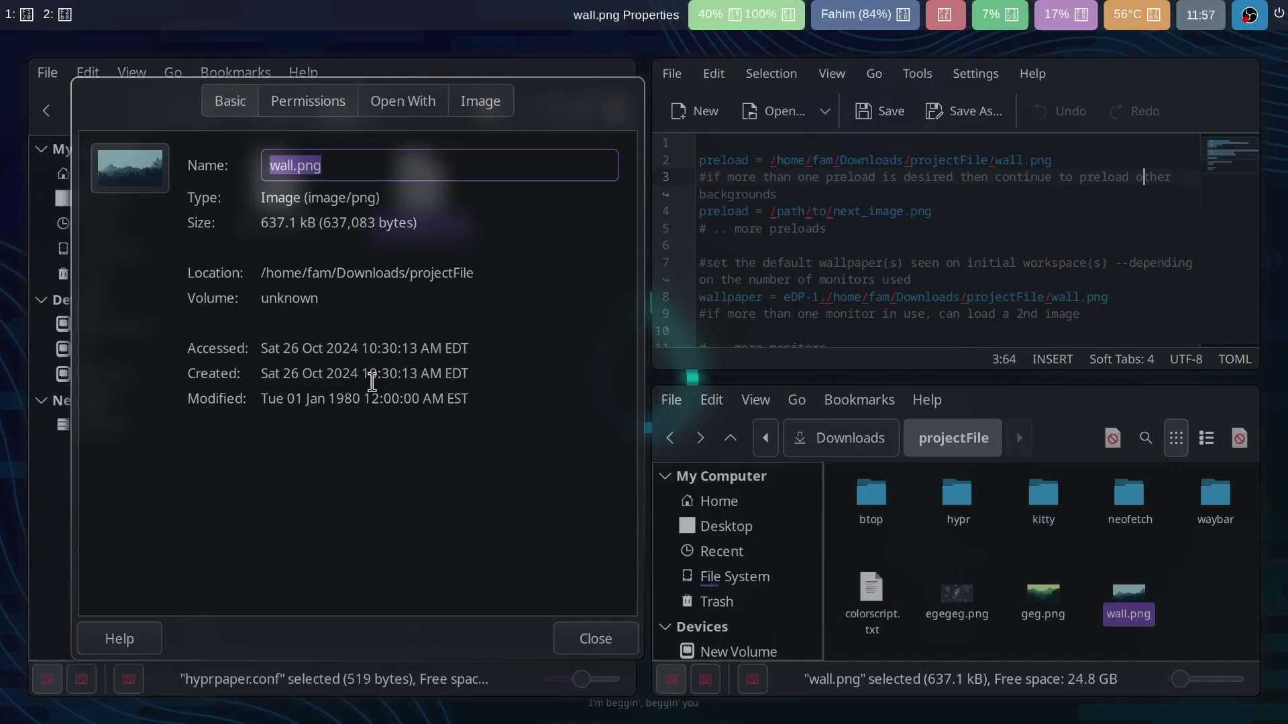
pyautogui.moveTo(475, 273); pyautogui.dragTo(259, 270)
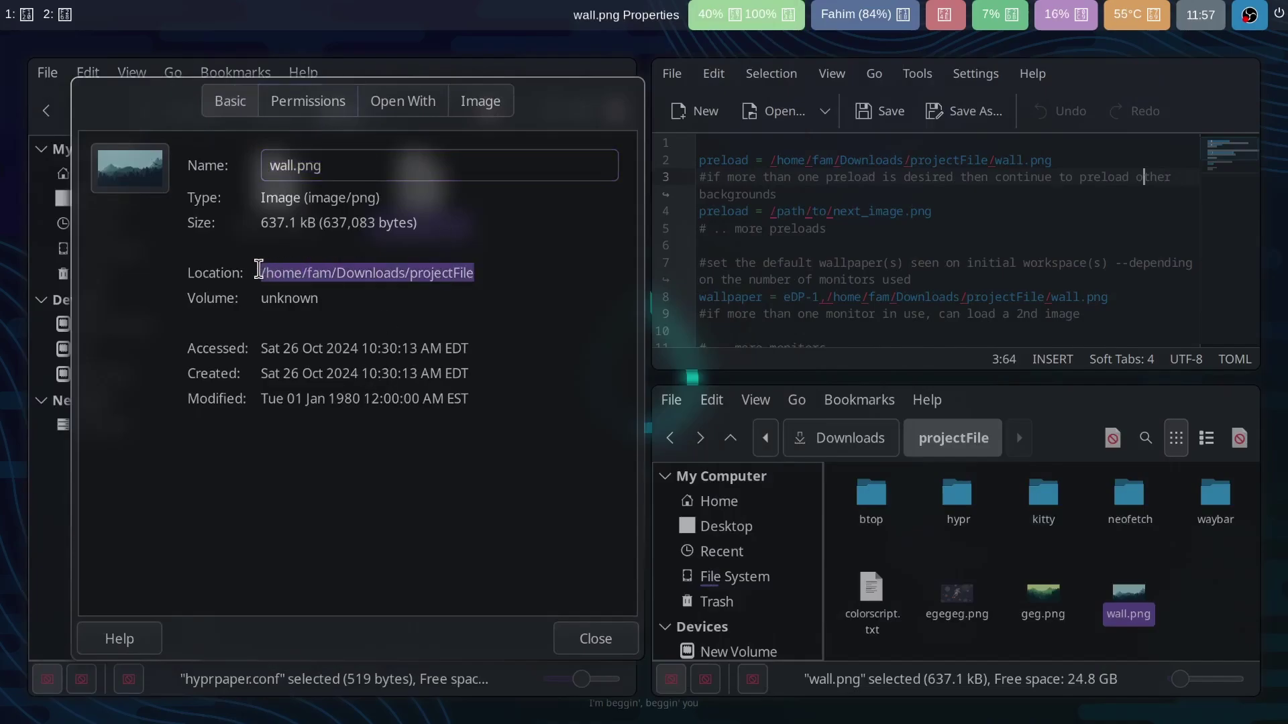
pyautogui.rightClick(285, 270)
pyautogui.click(329, 315)
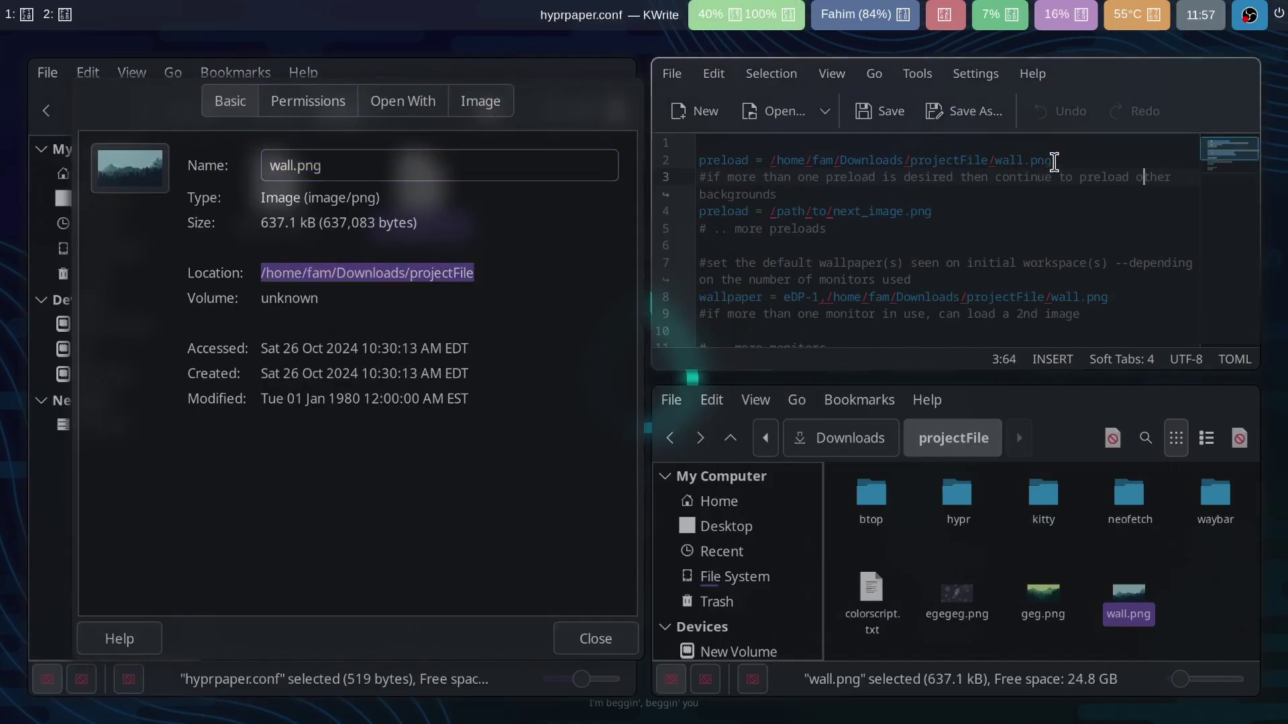
# Step: Replace the first preload path and the eDP-1 wallpaper path in hyprpaper.conf with the copied location followed by /wall.png
pyautogui.moveTo(1056, 162); pyautogui.dragTo(770, 162)
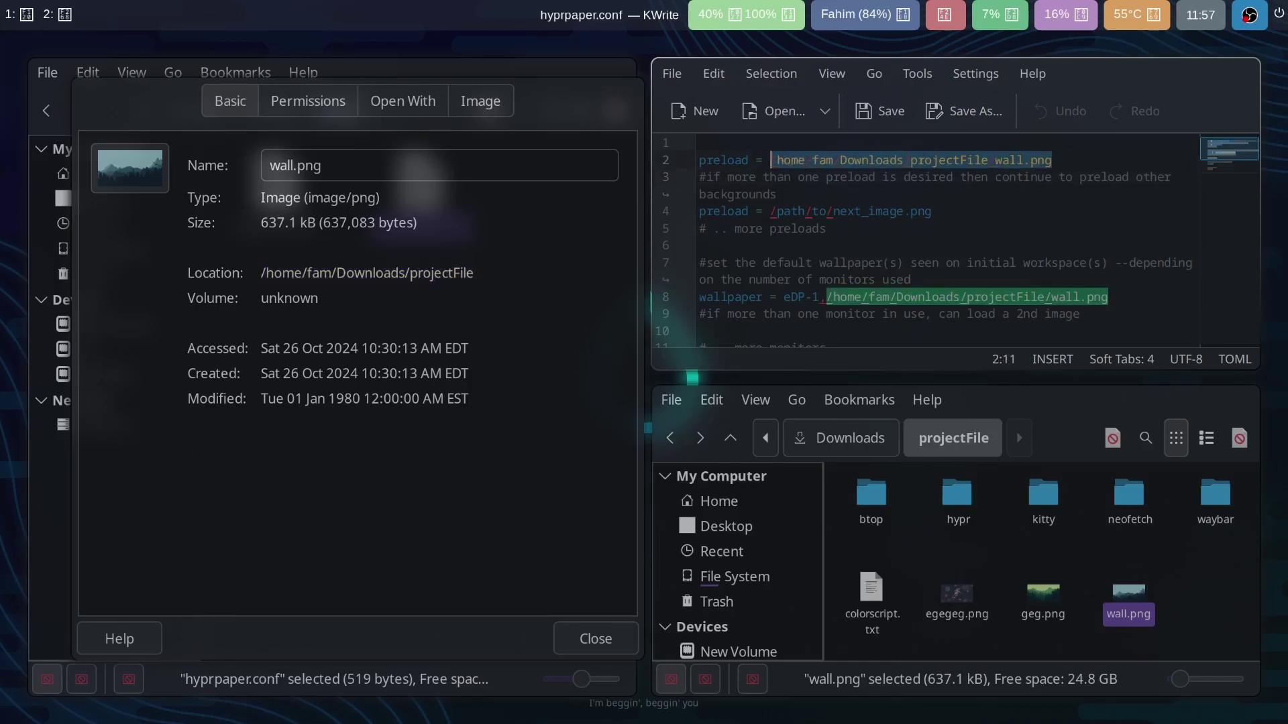
pyautogui.hotkey('ctrl', 'v')
pyautogui.write('/w')
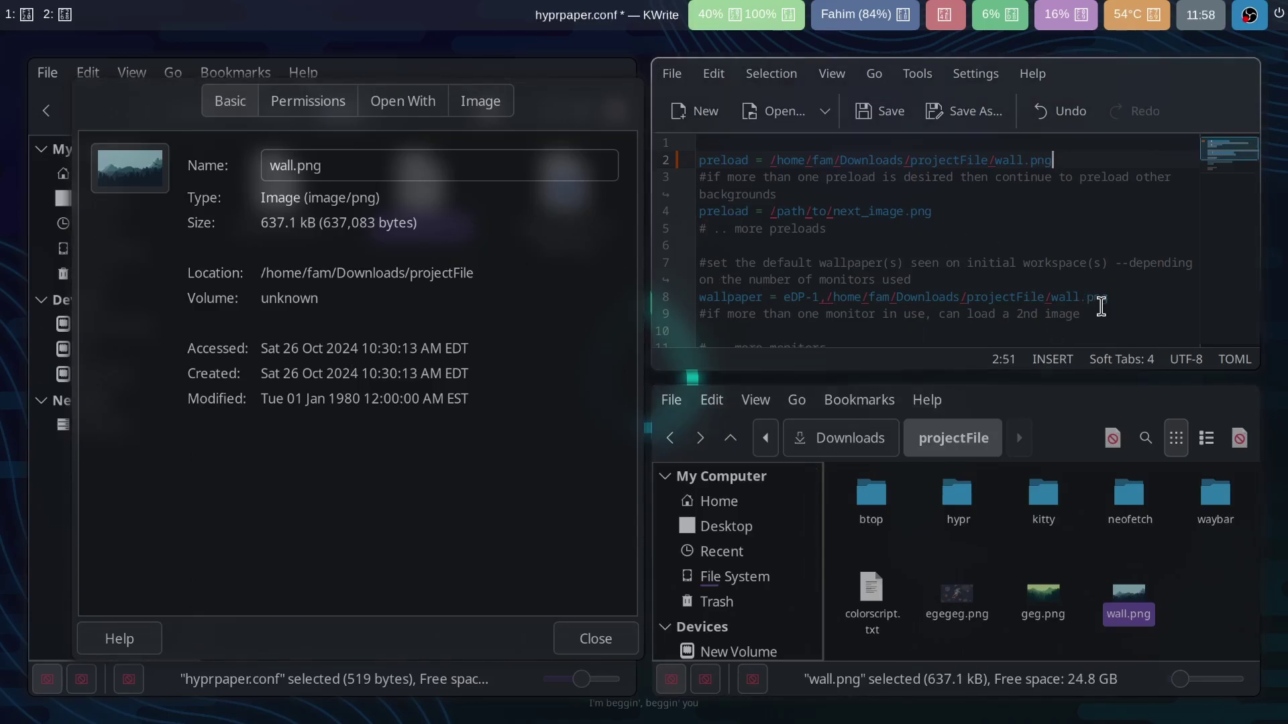
pyautogui.moveTo(1110, 297); pyautogui.dragTo(783, 299)
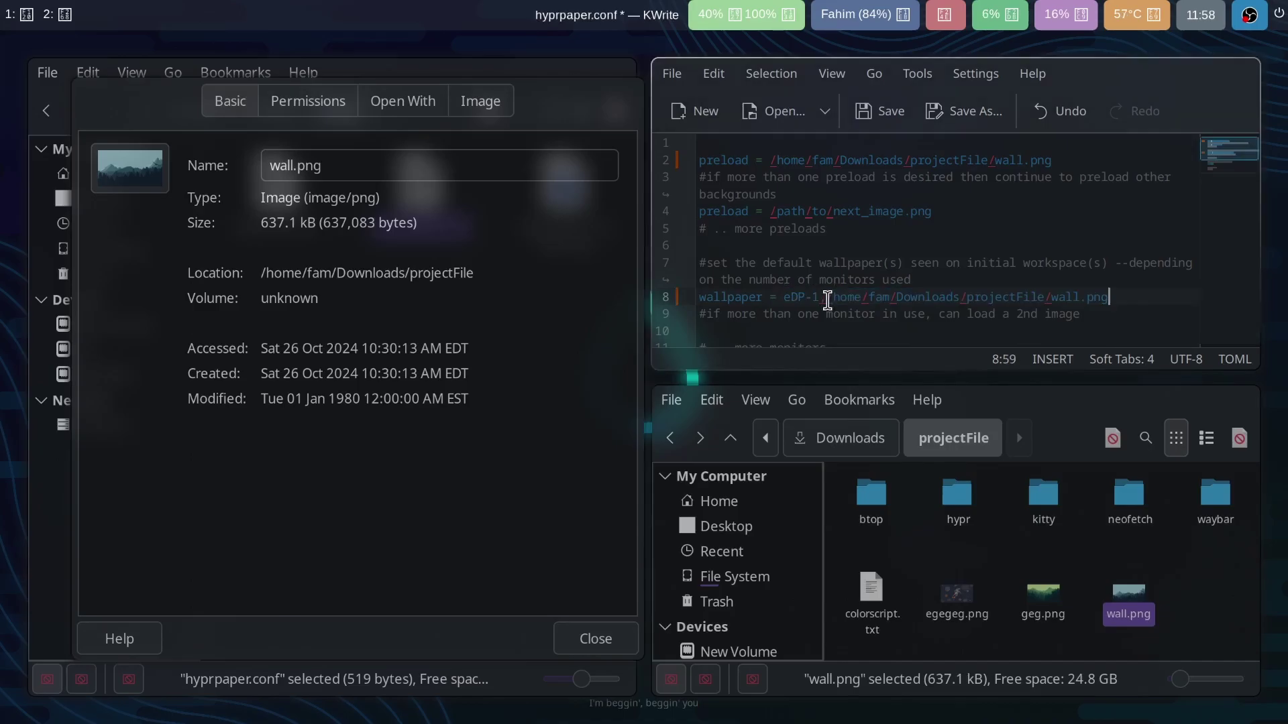
pyautogui.moveTo(832, 297); pyautogui.dragTo(783, 298)
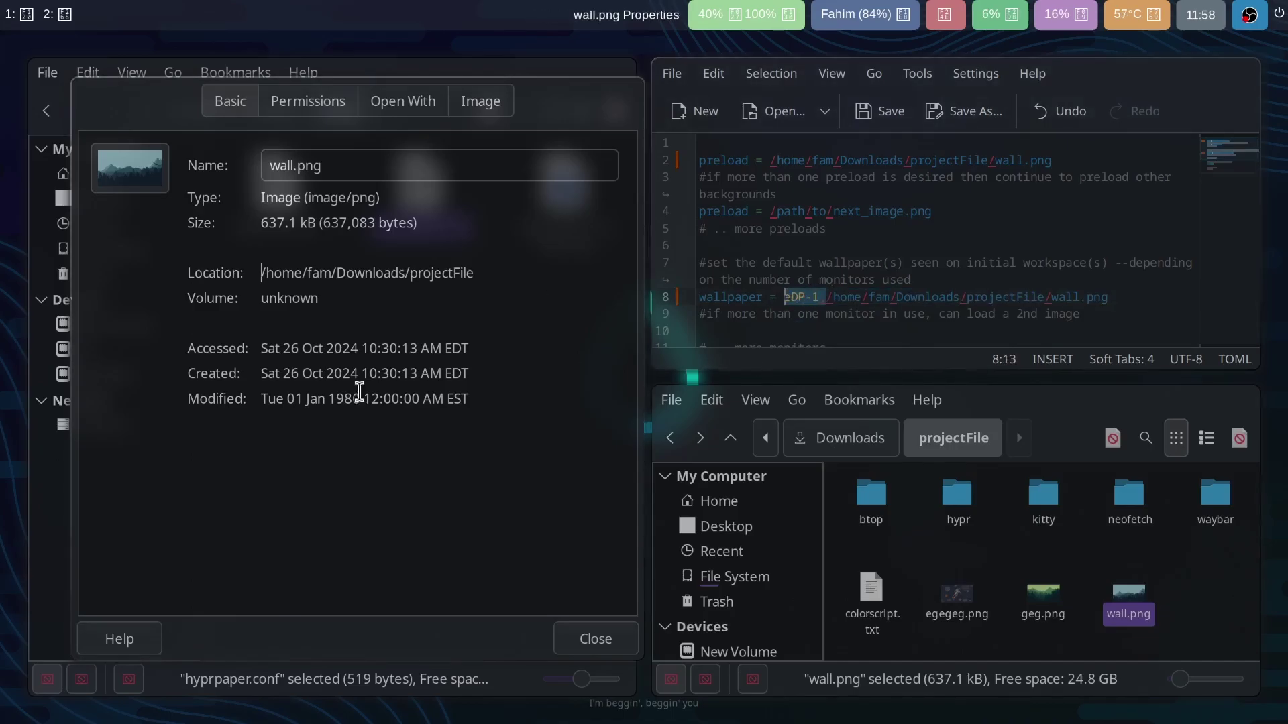
# Step: Close the wall.png properties and the hypr folder window, and run hyprpaper in a new terminal
pyautogui.press('Escape')
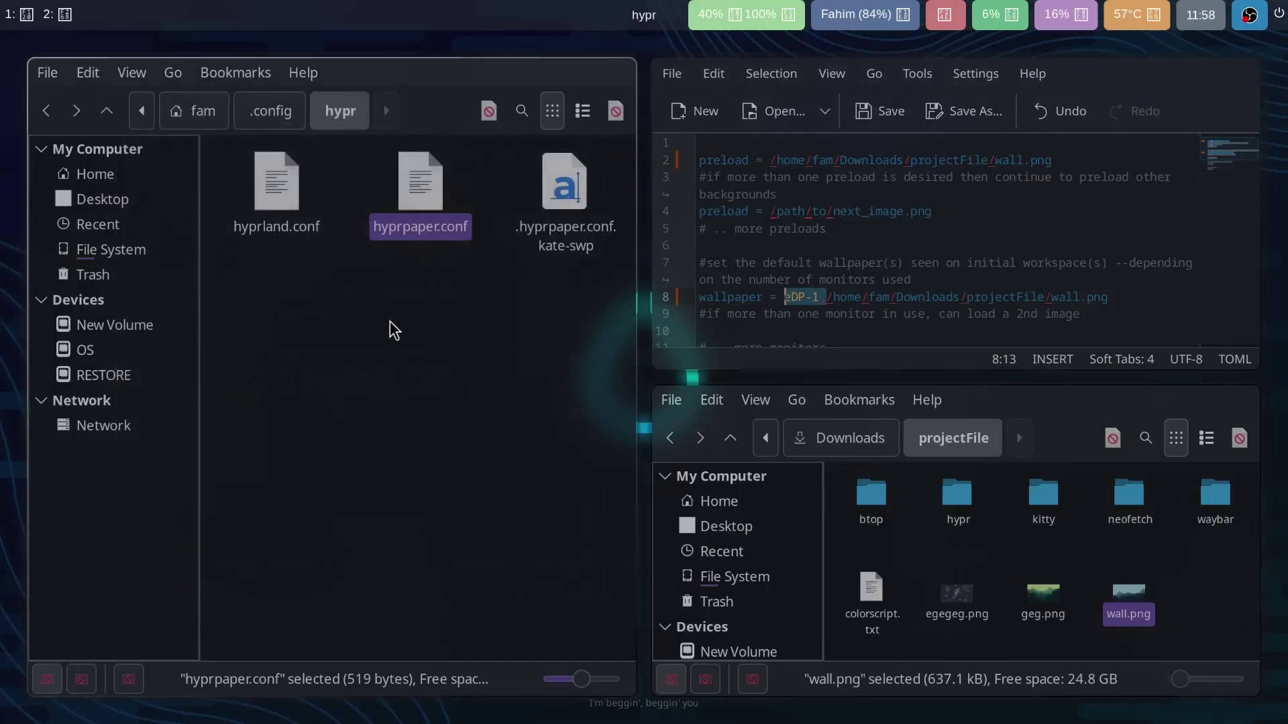
pyautogui.press('super+c')
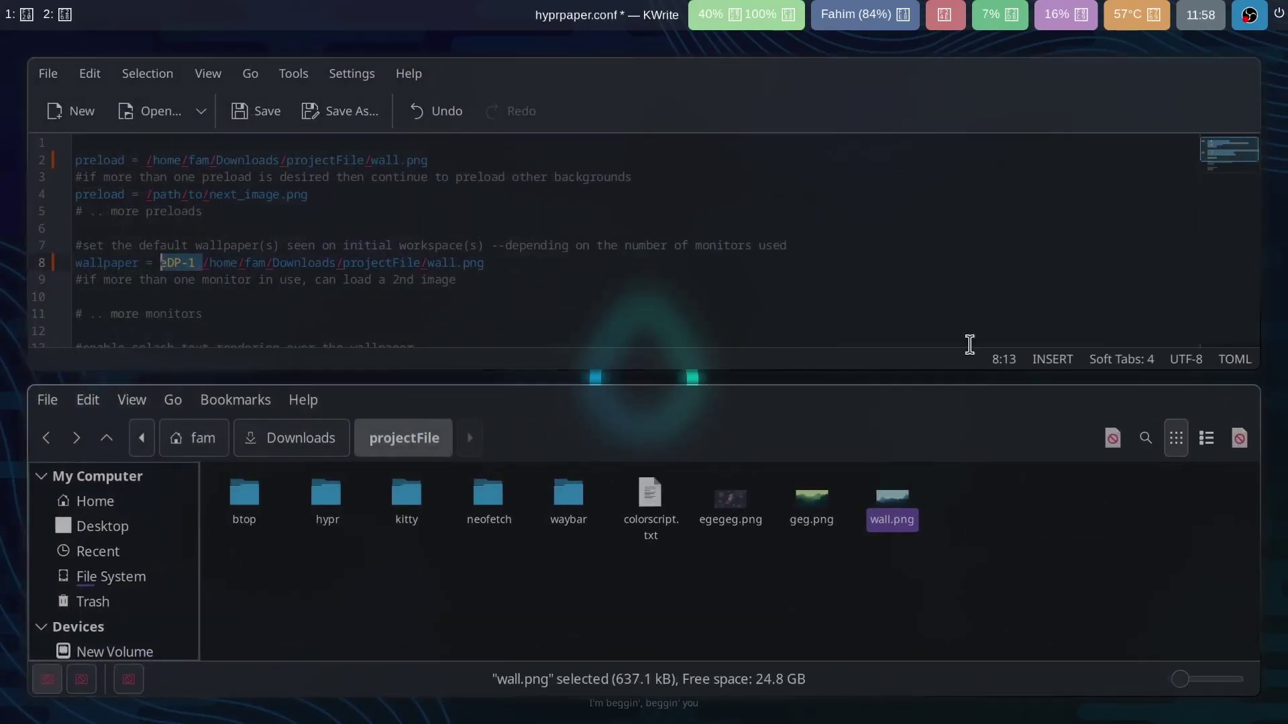
pyautogui.press('super+q')
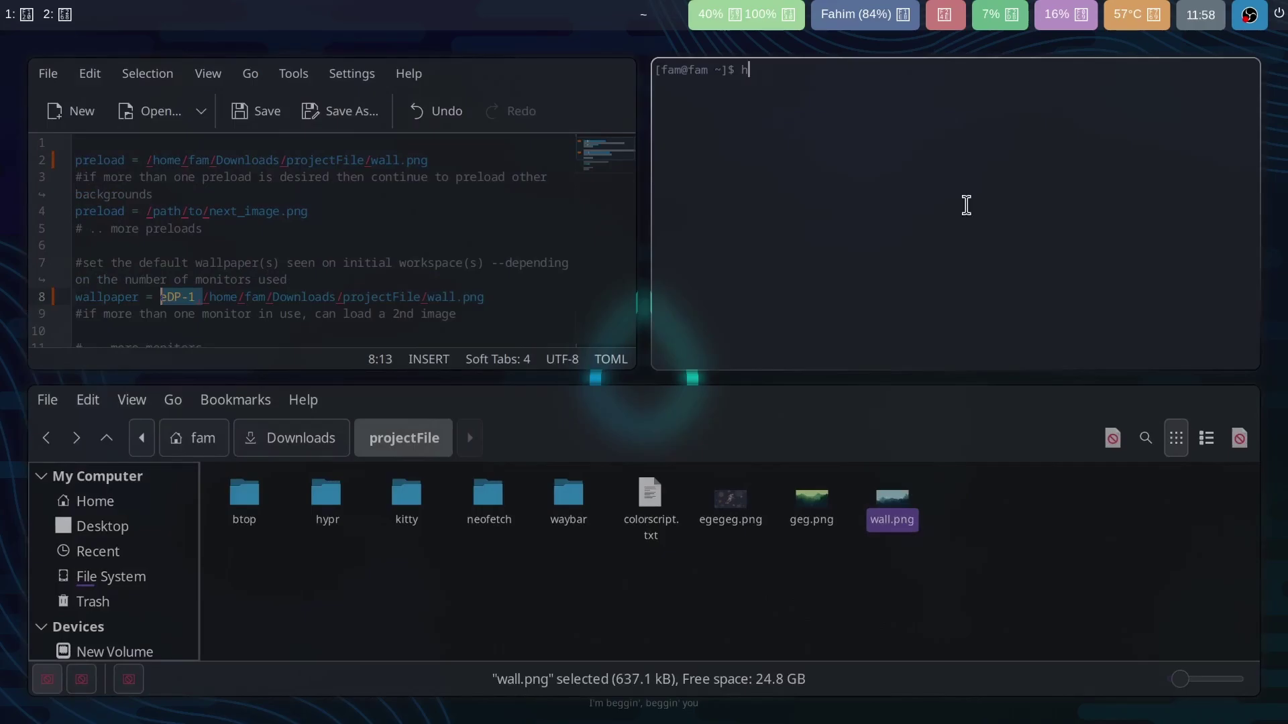
pyautogui.write('hyprpaper')
pyautogui.press('Return')
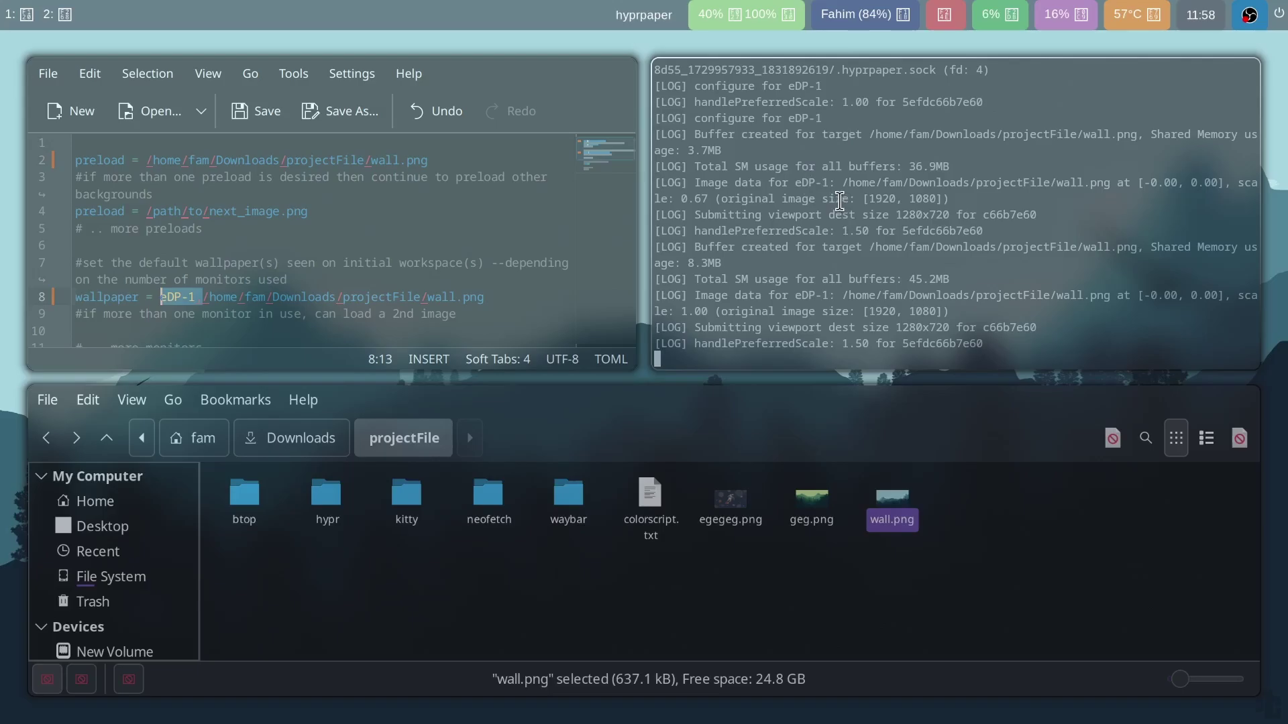
# Step: Find the monitor name in the hyprpaper log and compare it with the one on the wallpaper line of hyprpaper.conf
pyautogui.scroll(3, 831, 181)
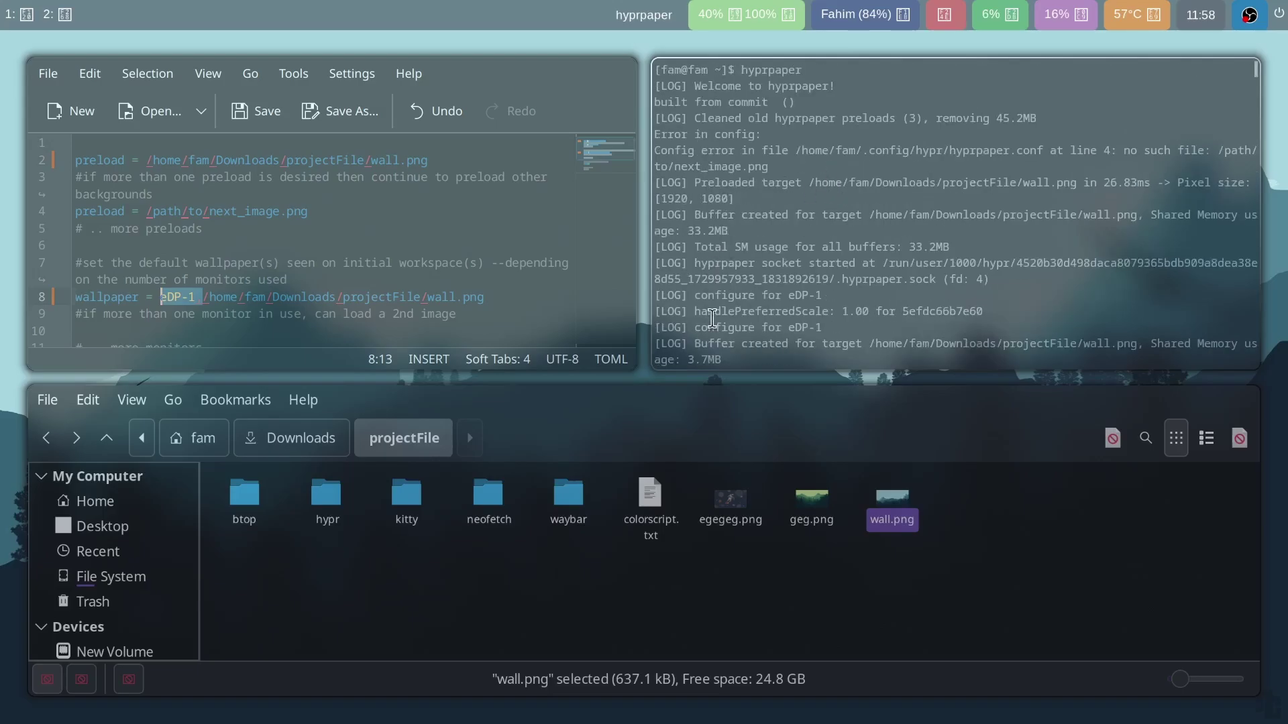
pyautogui.moveTo(823, 295); pyautogui.dragTo(785, 297)
pyautogui.click(816, 329)
pyautogui.moveTo(816, 328); pyautogui.dragTo(784, 330)
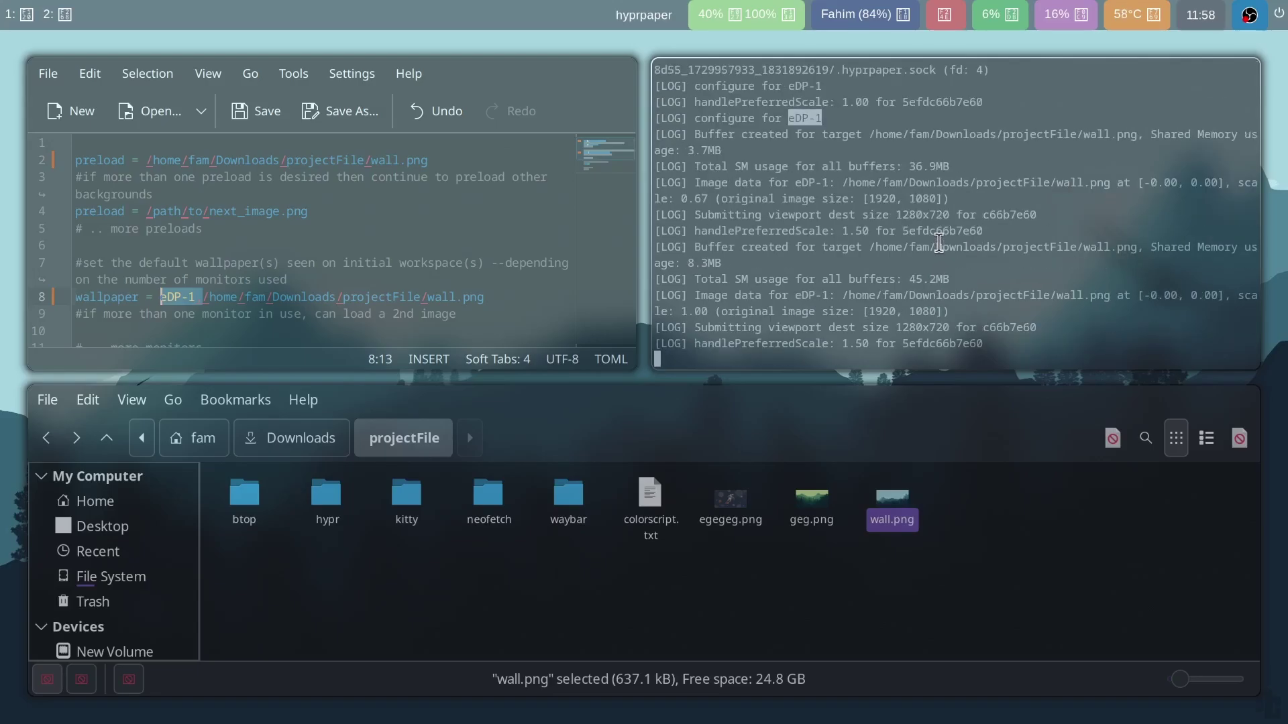
pyautogui.scroll(5, 939, 243)
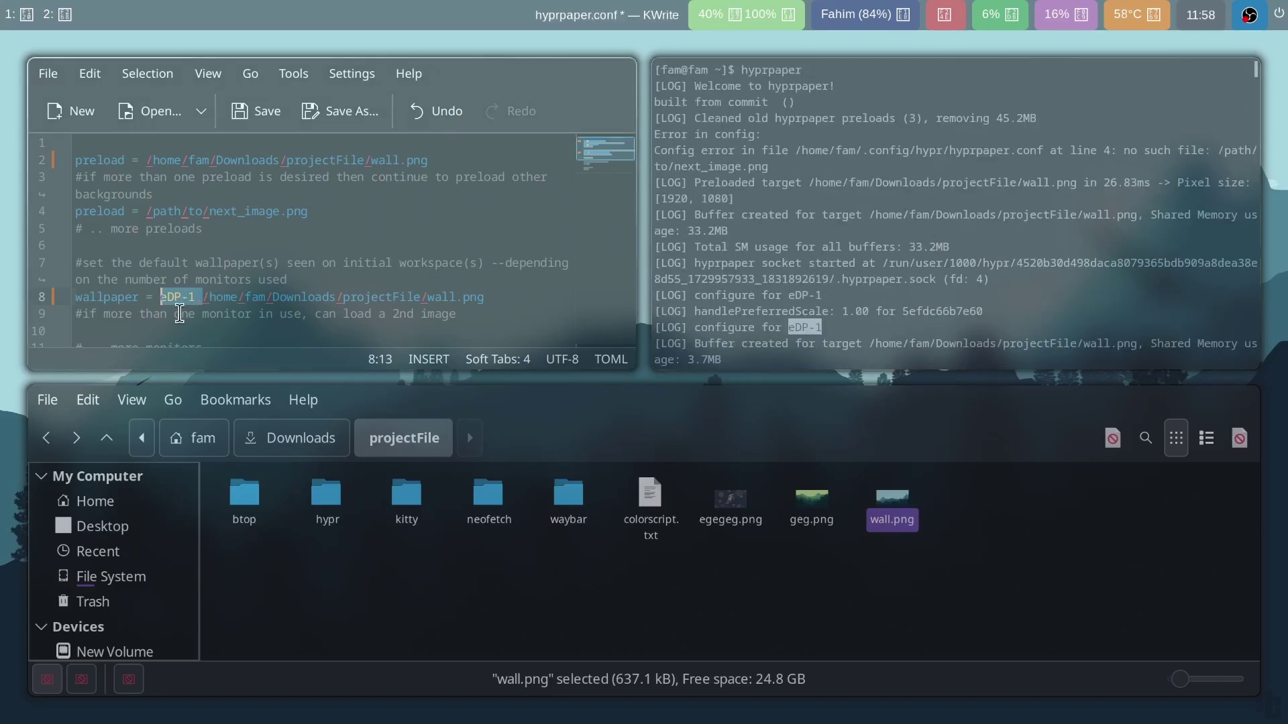
pyautogui.click(192, 294)
pyautogui.doubleClick(192, 294)
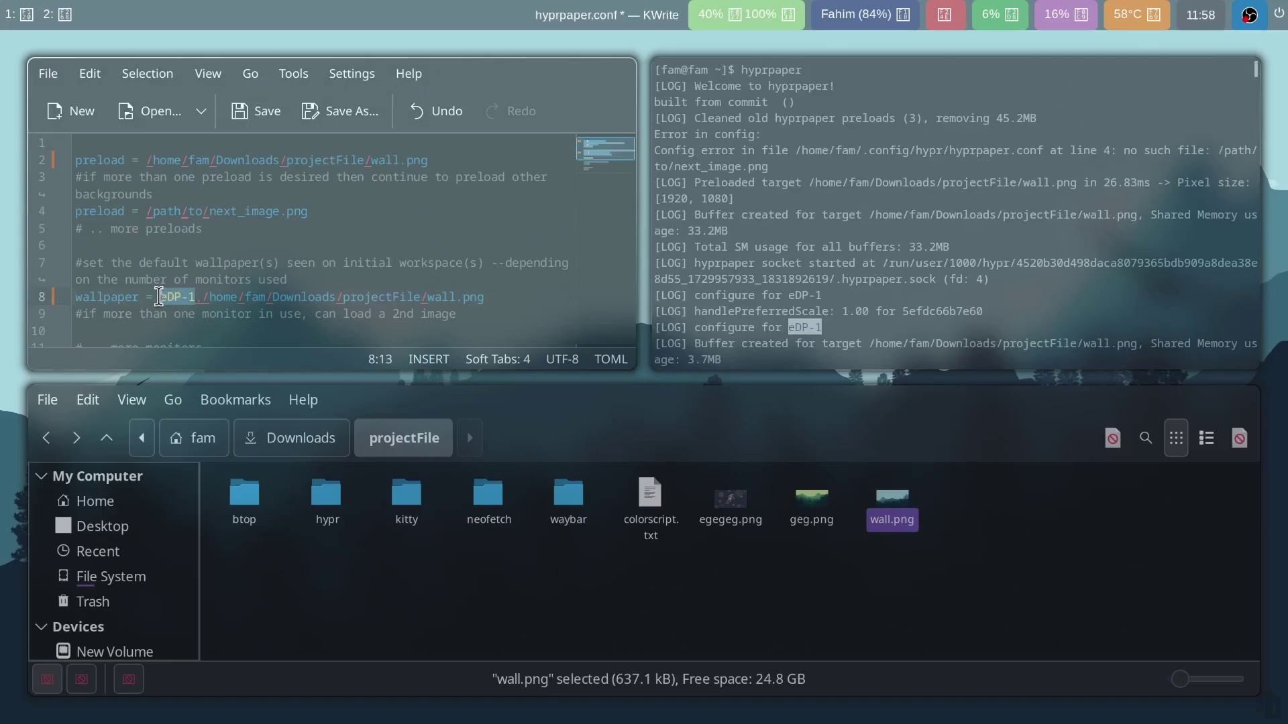
# Step: Save the edited hyprpaper.conf and return to the hyprpaper terminal
pyautogui.click(344, 297)
pyautogui.click(420, 242)
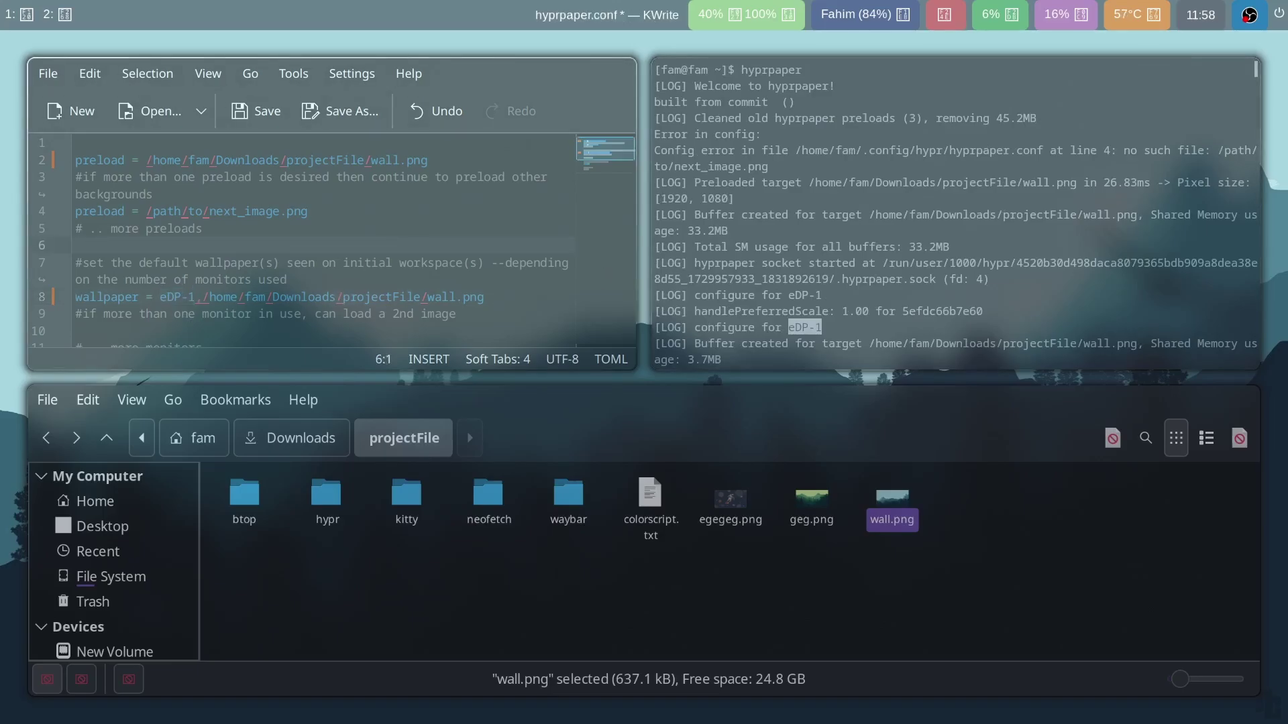
pyautogui.hotkey('ctrl', 's')
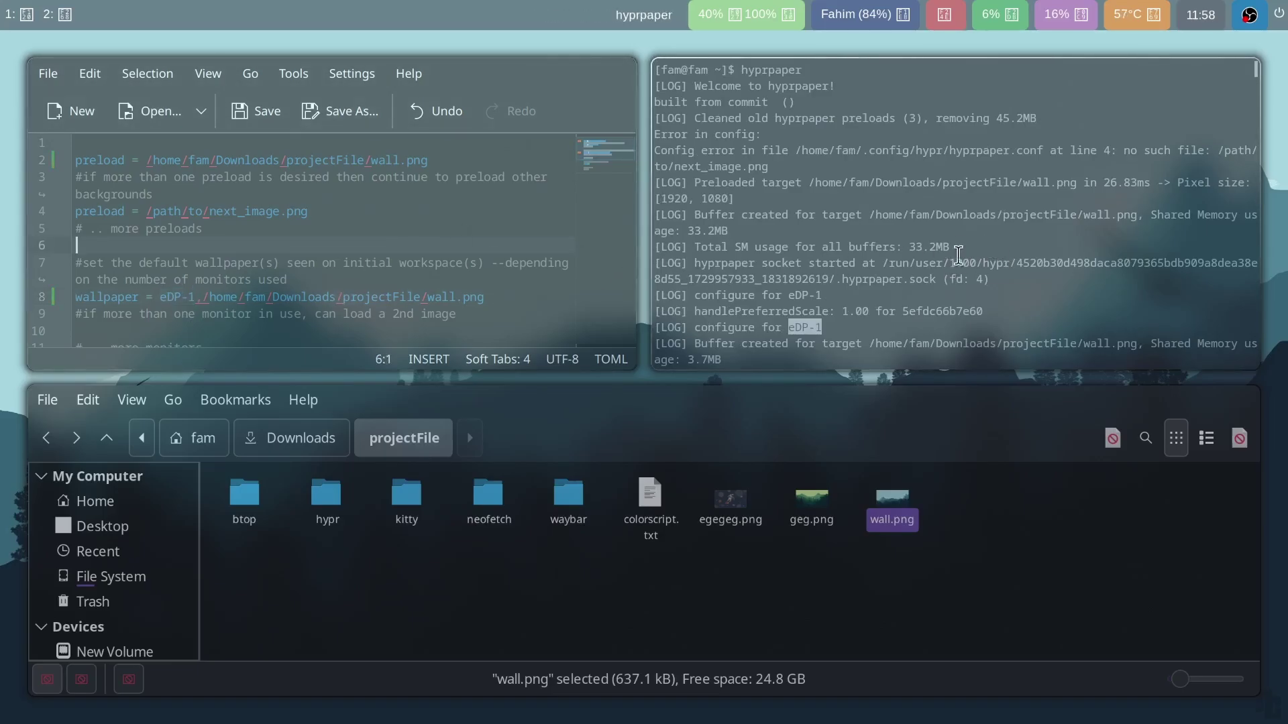
pyautogui.click(935, 245)
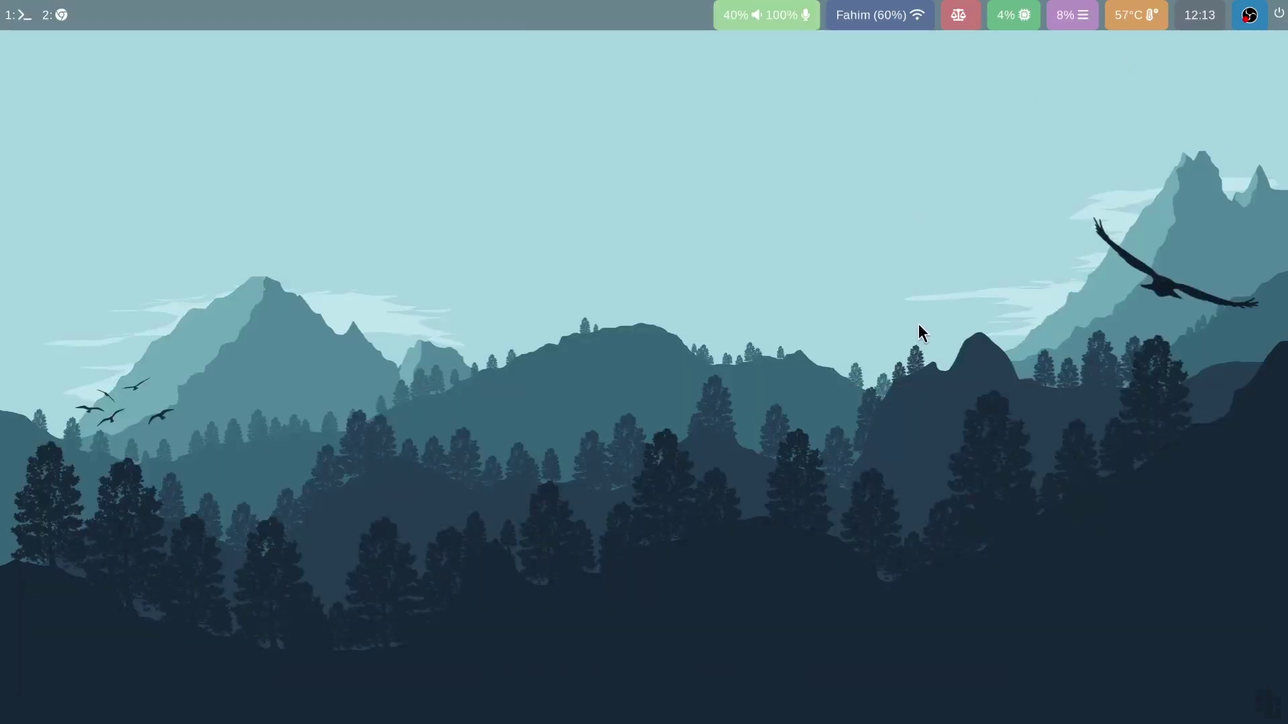
# Step: Install otf-font-awesome with yay in a new terminal, entering the sudo password and accepting the installation, and clear the output
pyautogui.press('super+Return')
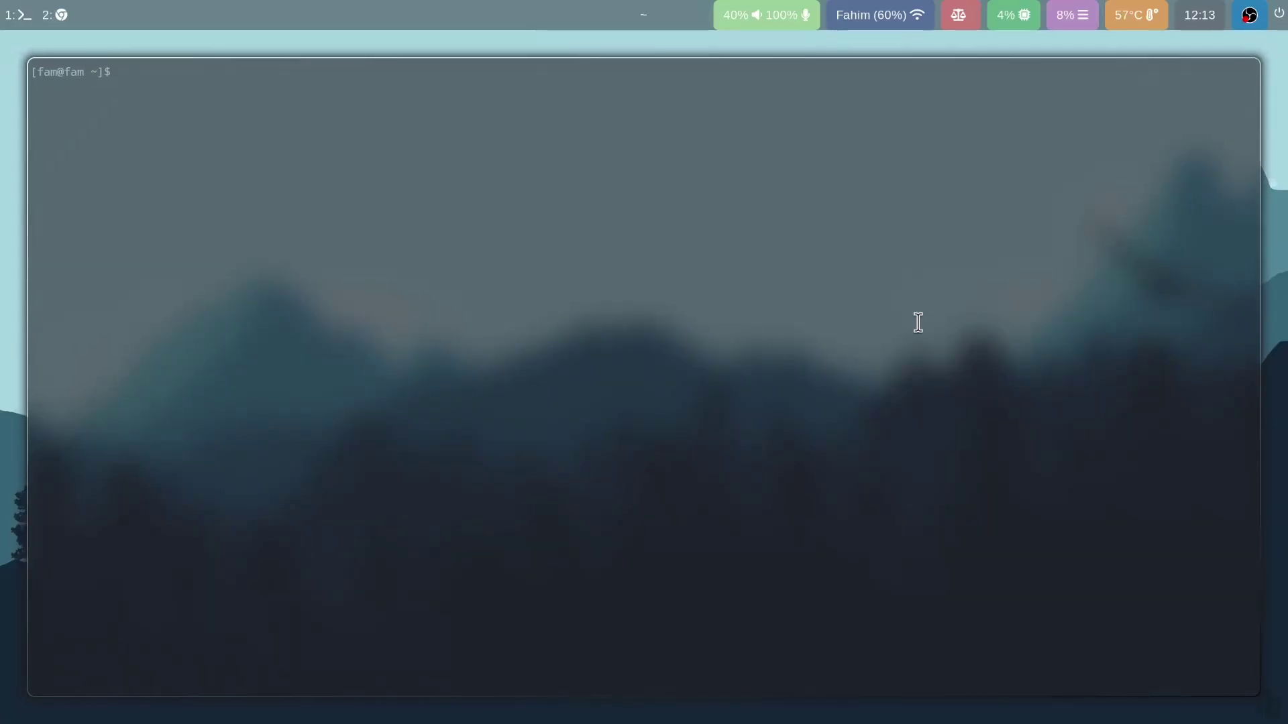
pyautogui.write('clear')
pyautogui.press('Return')
pyautogui.hotkey('ctrl', 'shift', 'v')
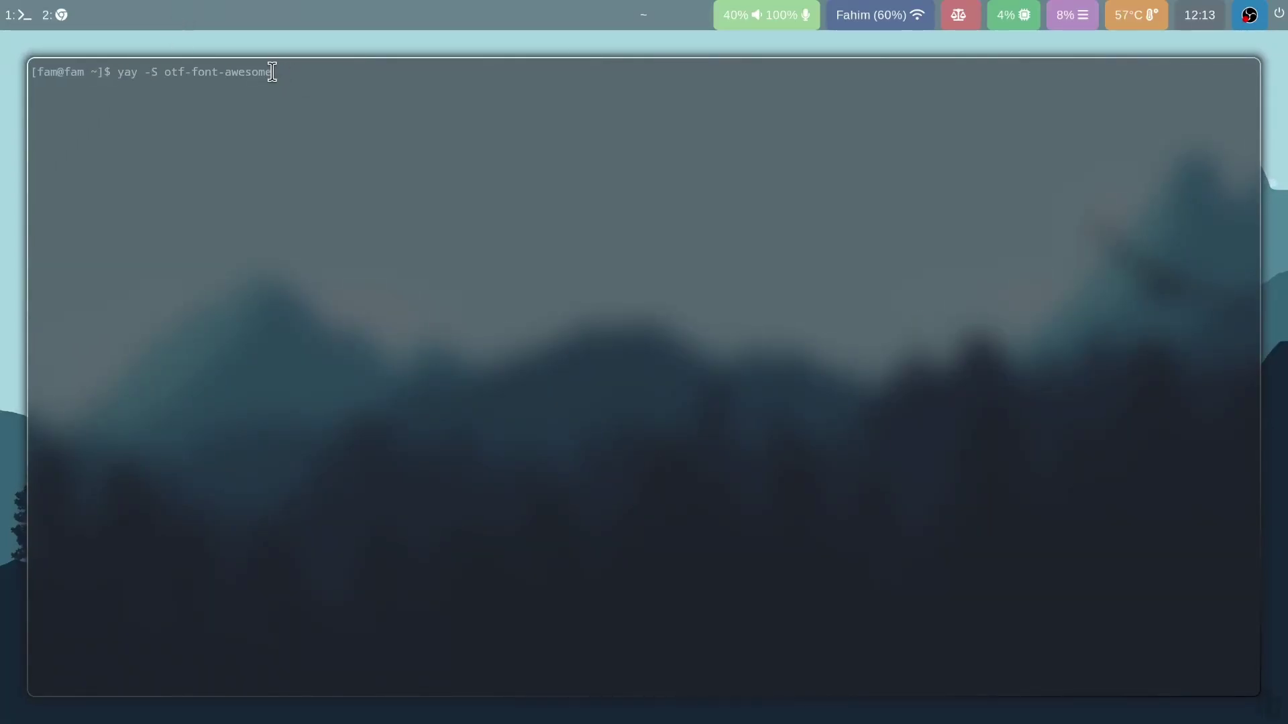
pyautogui.moveTo(271, 72); pyautogui.dragTo(115, 76)
pyautogui.click(352, 81)
pyautogui.press('Return')
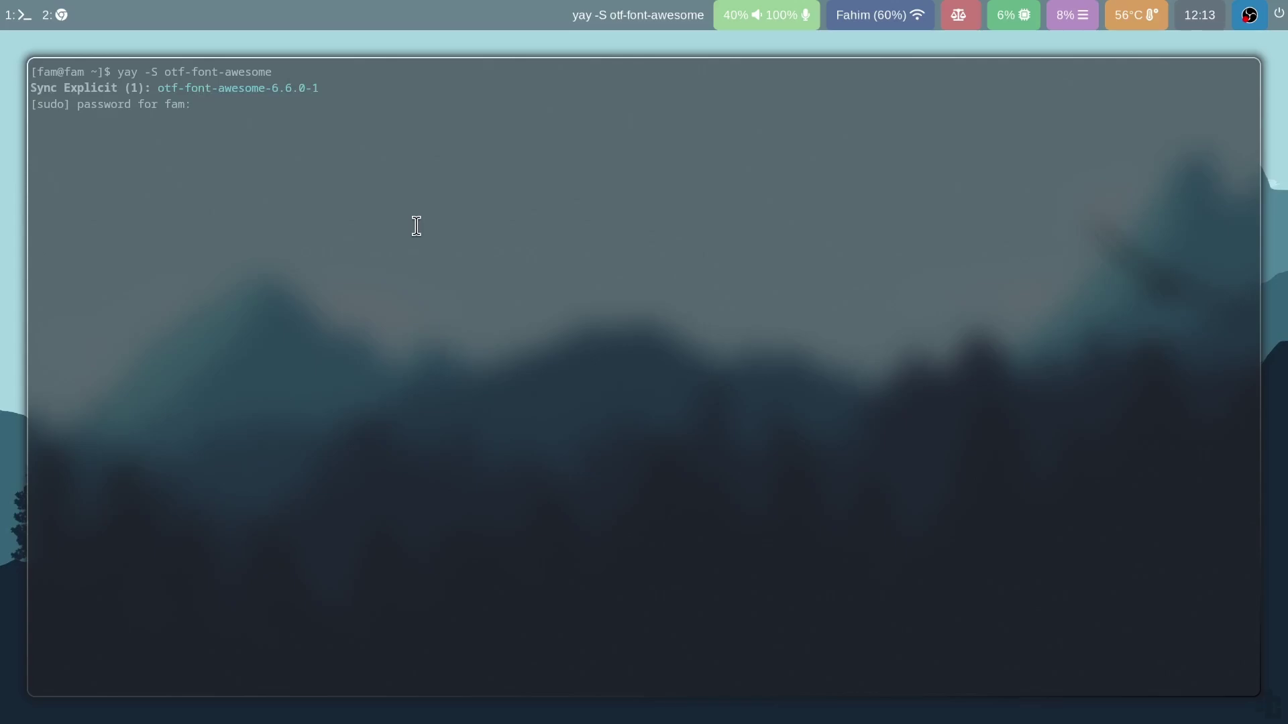
pyautogui.press('Return')
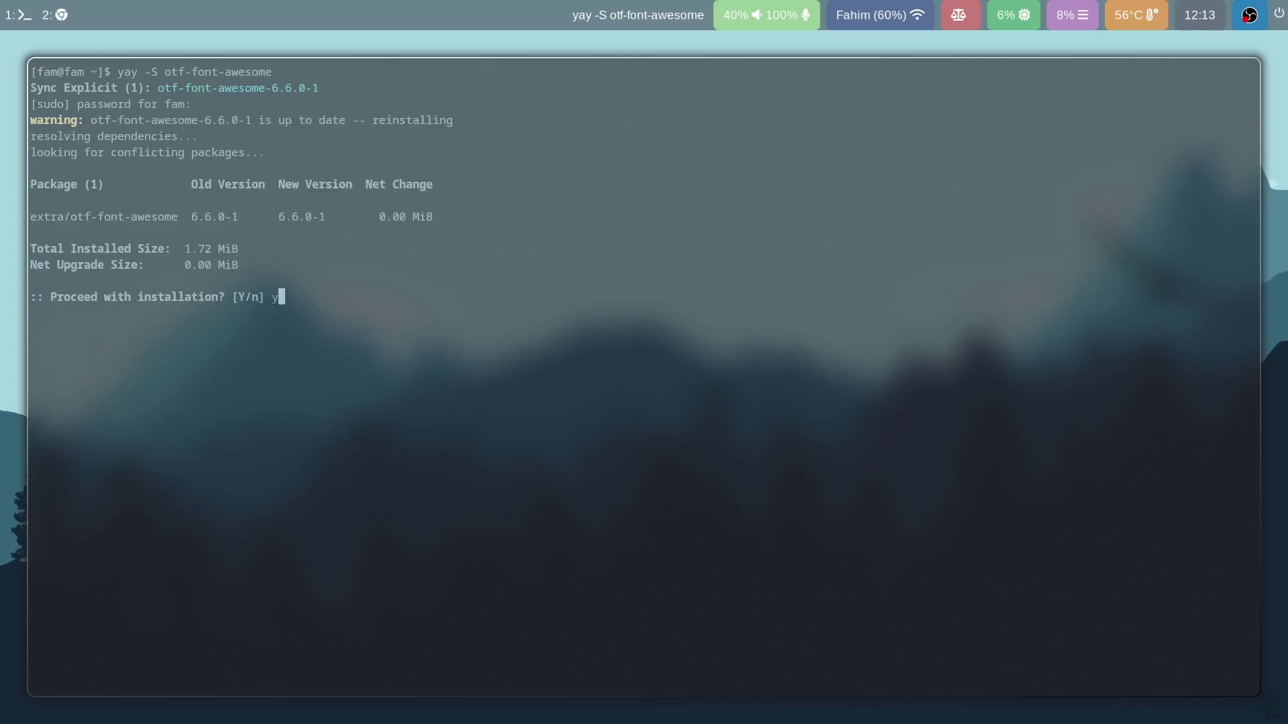
pyautogui.press('Return')
pyautogui.hotkey('ctrl', 'l')
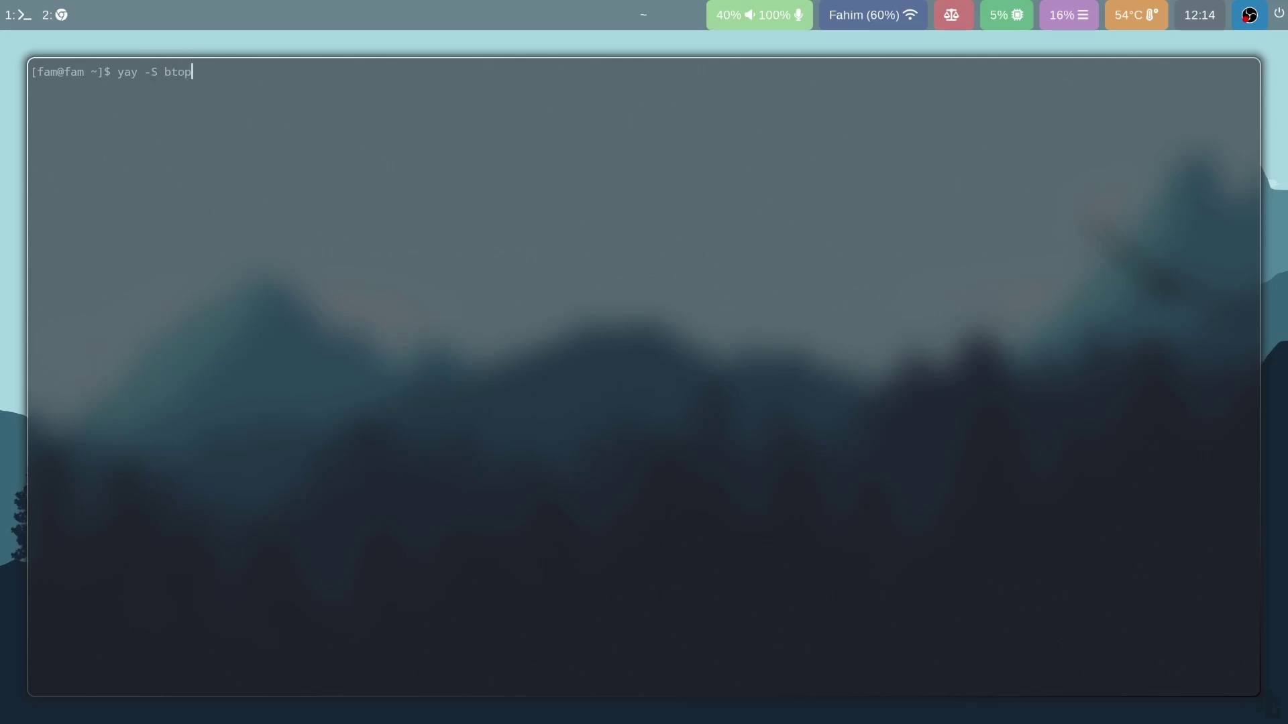
# Step: Install btop with yay, accepting the installation, and open a new Nemo window at the home folder
pyautogui.press('Return')
pyautogui.write('y')
pyautogui.press('Return')
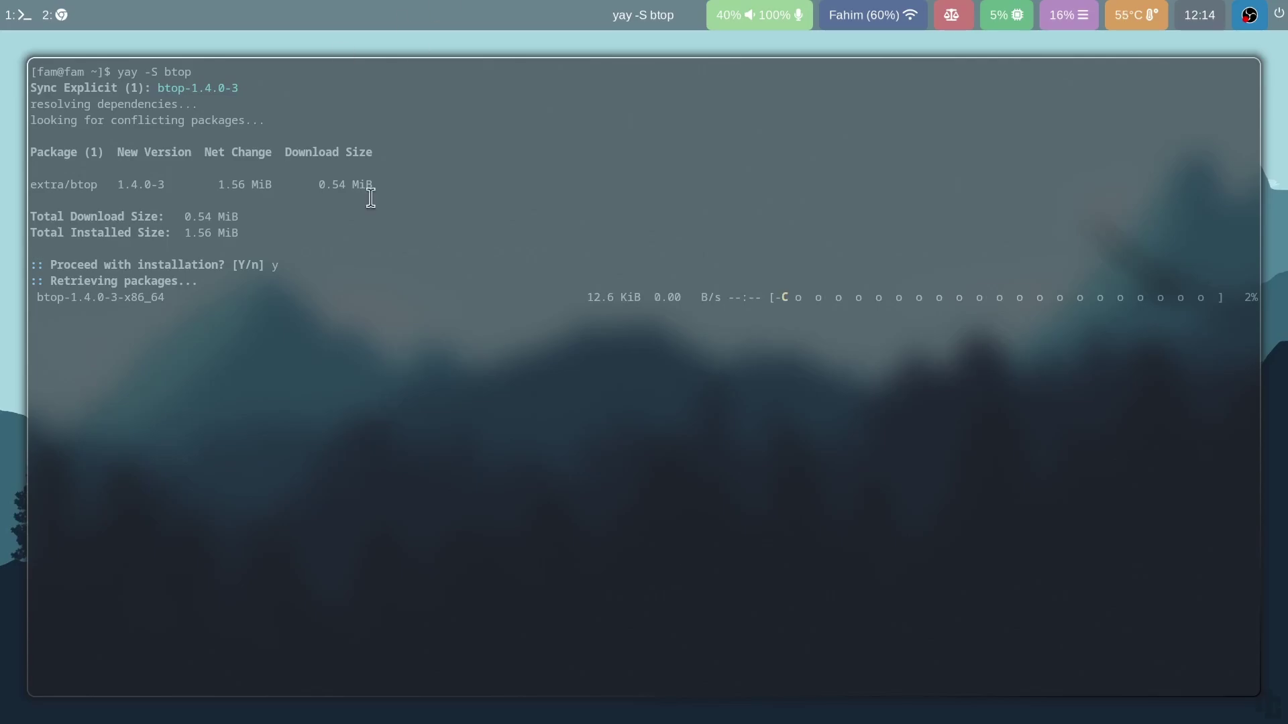
pyautogui.press('super+e')
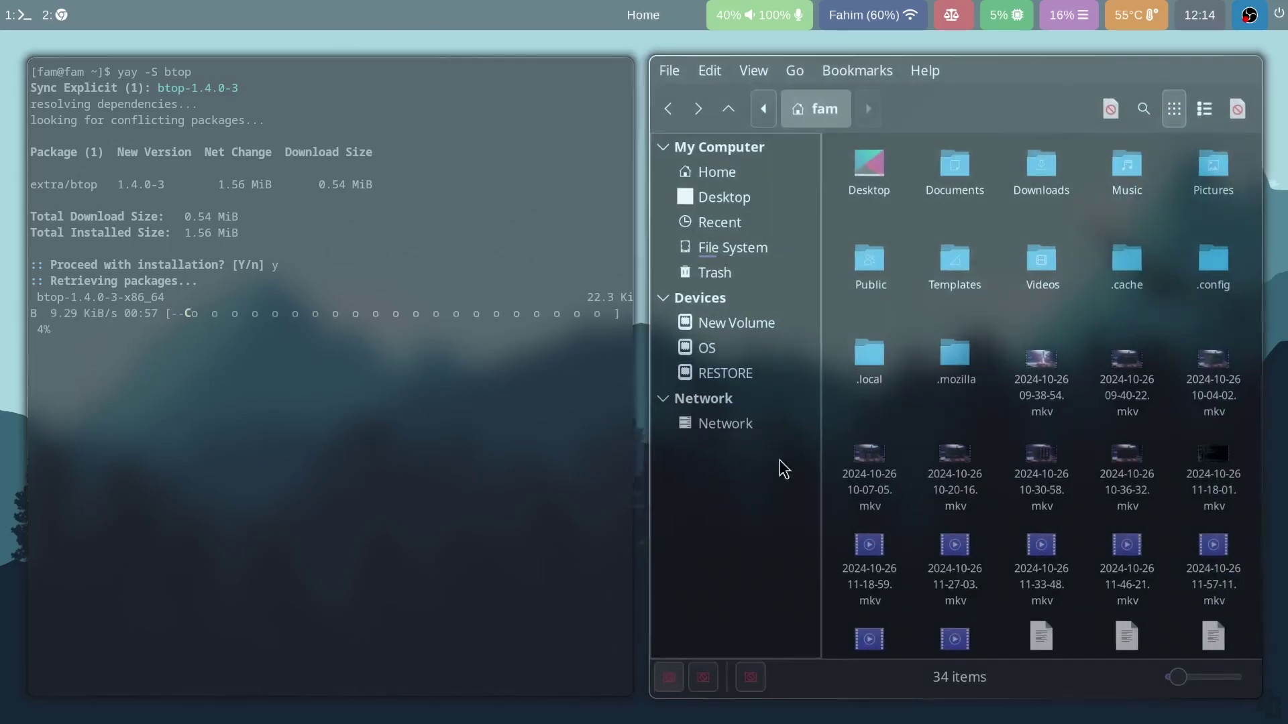
# Step: Locate the btop folder in Downloads/projectFile and close the file manager
pyautogui.doubleClick(1041, 175)
pyautogui.doubleClick(872, 175)
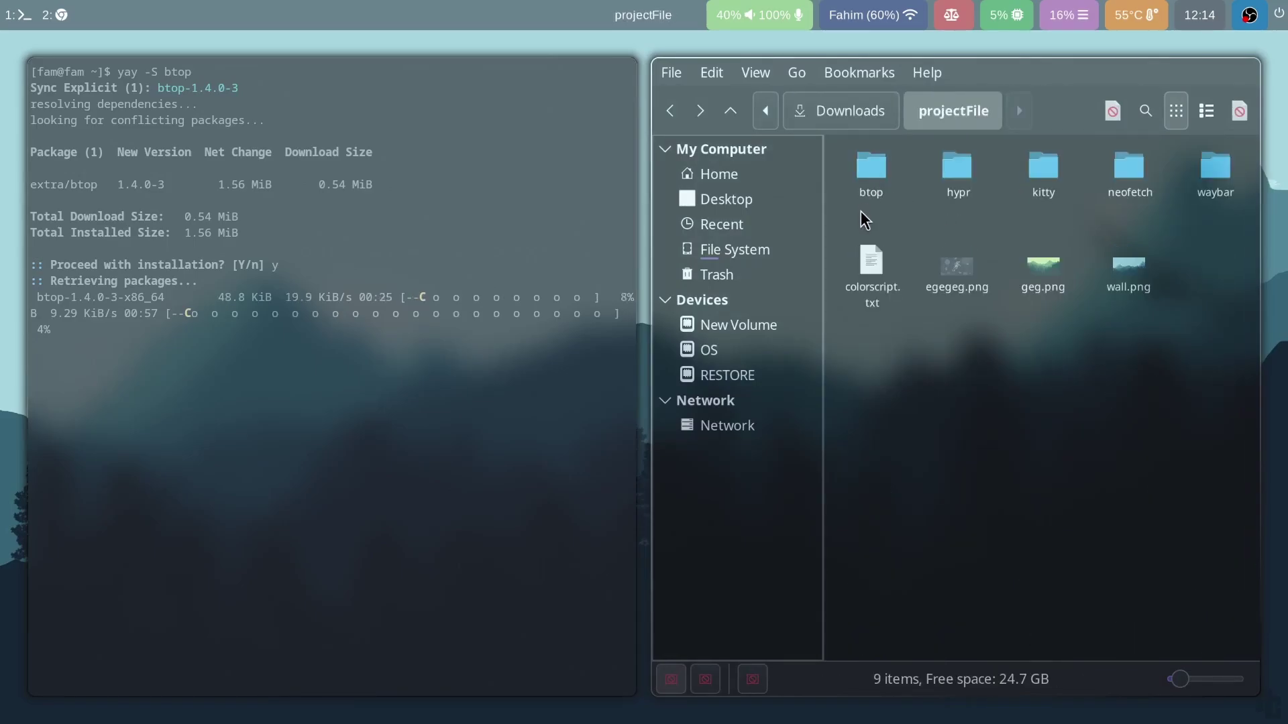
pyautogui.moveTo(836, 203); pyautogui.dragTo(872, 166)
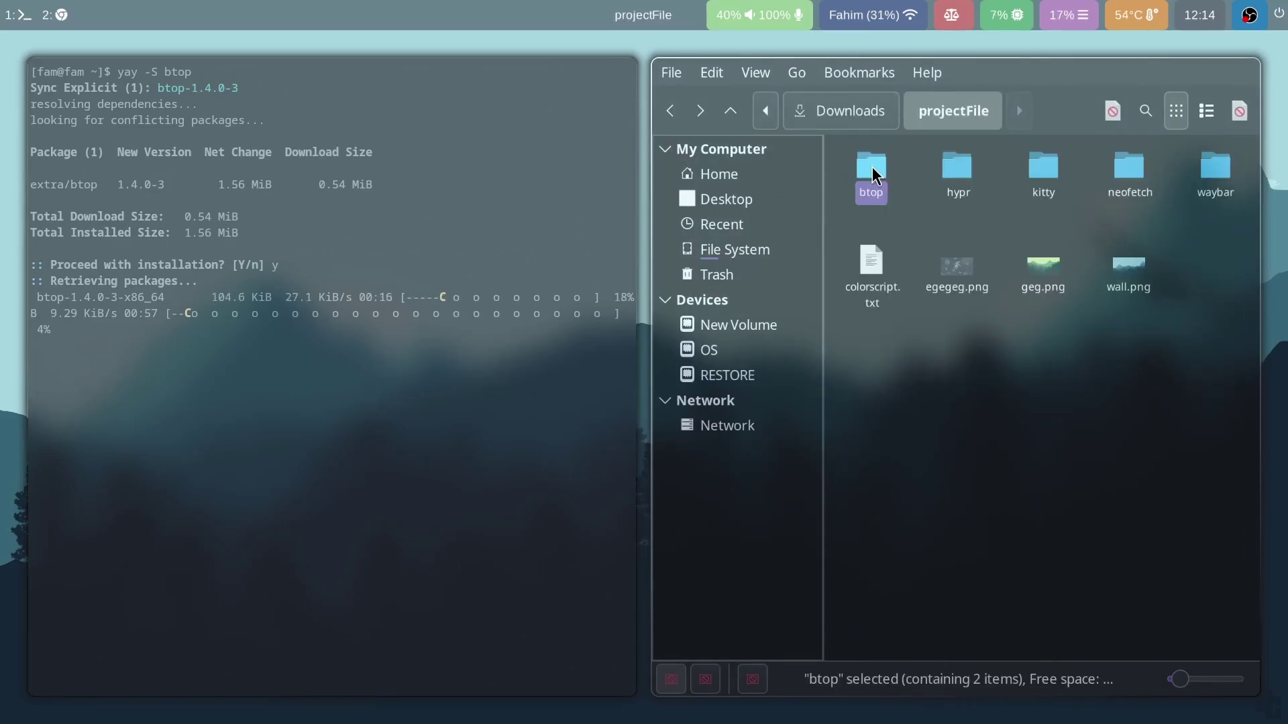
pyautogui.press('super+q')
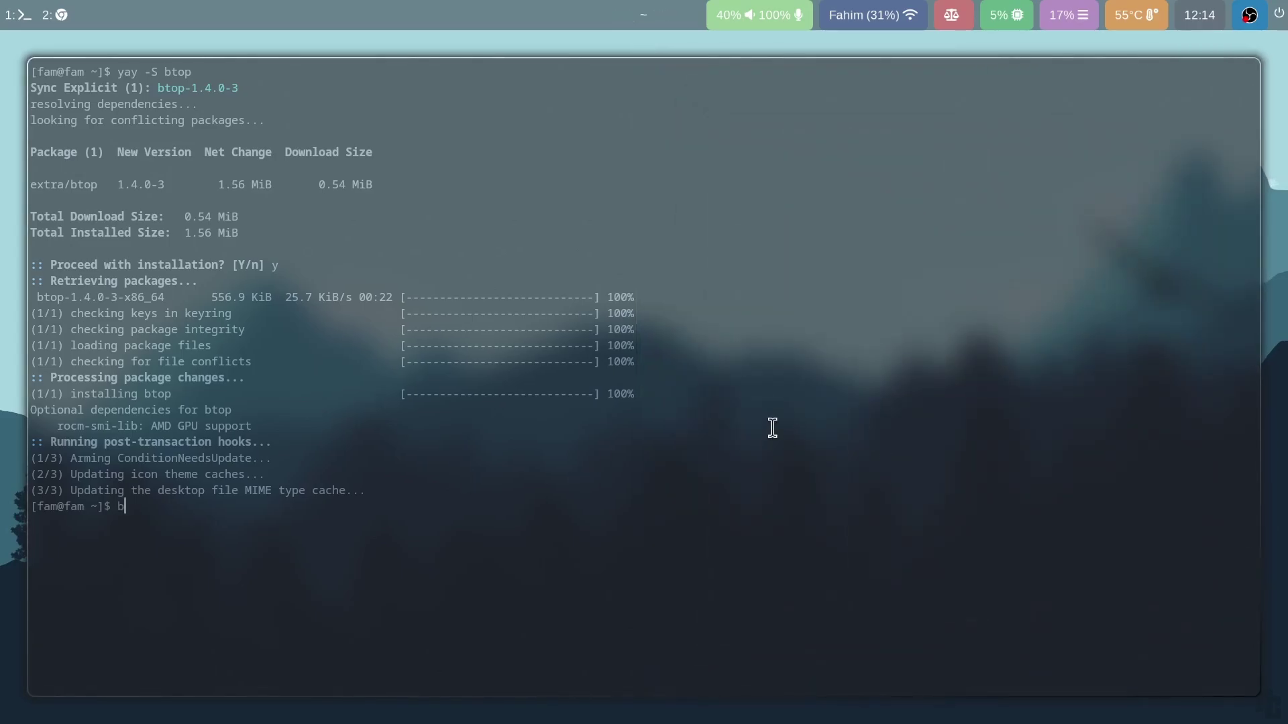
# Step: Run btop once in the terminal, quit it, and close the terminal
pyautogui.press('Return')
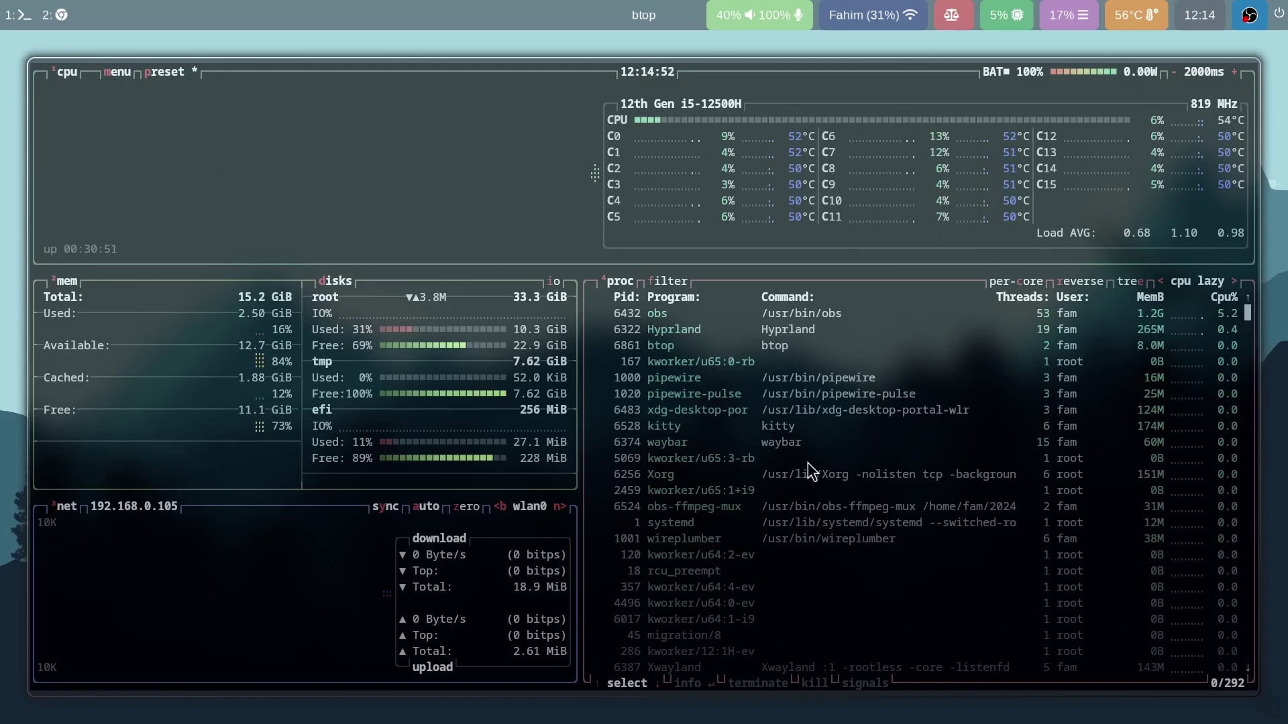
pyautogui.press('q')
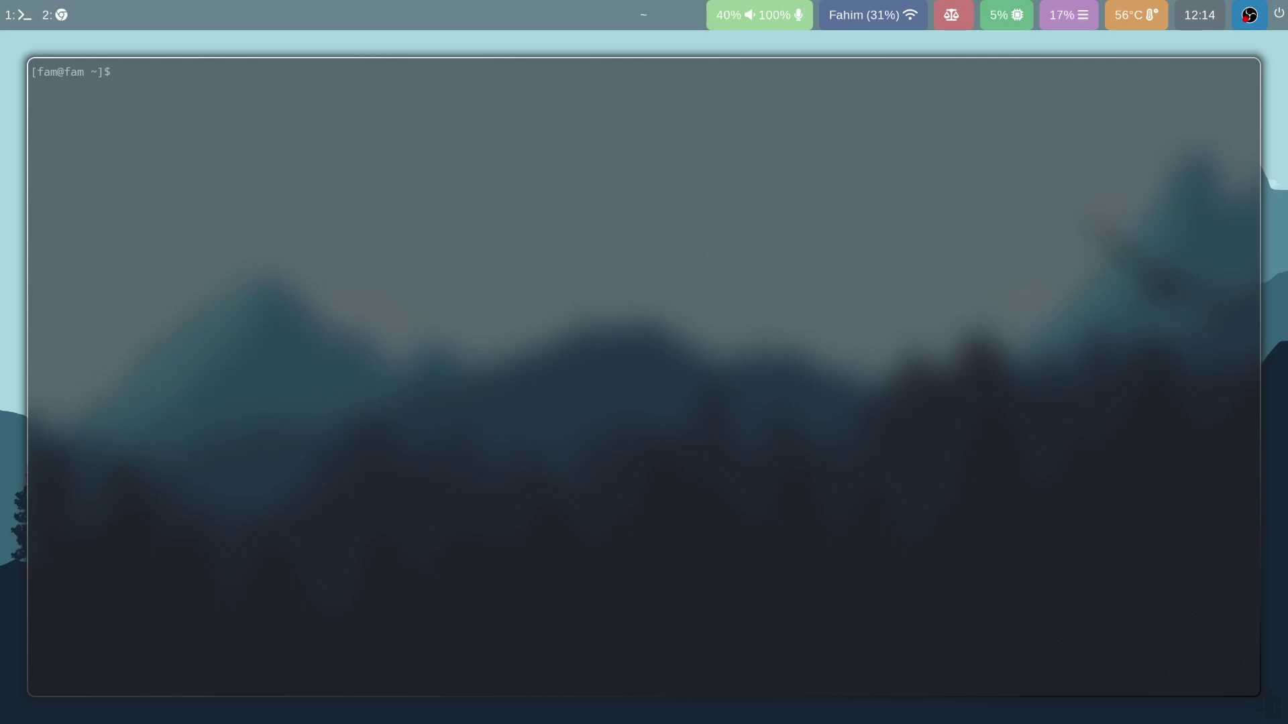
pyautogui.hotkey('ctrl', 'd')
# Step: Open two file manager windows side by side, one at Downloads/projectFile/btop and the other at .config/btop
pyautogui.press('super+e')
pyautogui.press('super+e')
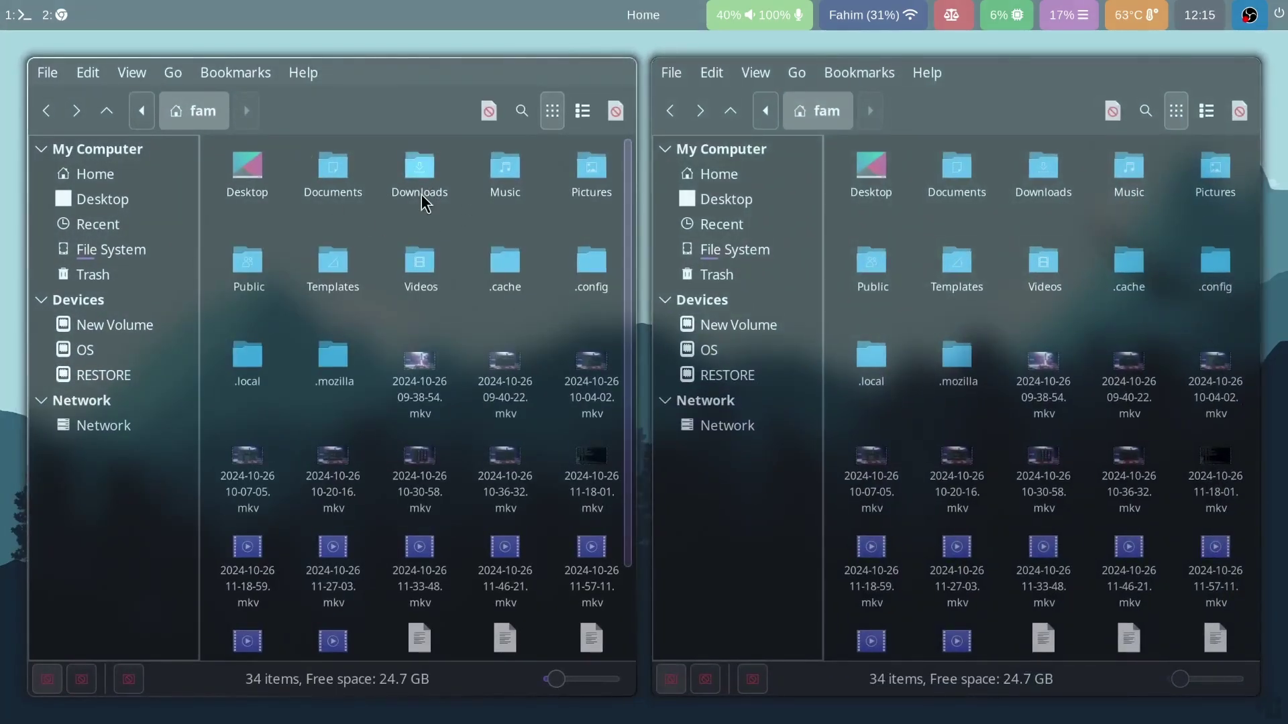
pyautogui.doubleClick(421, 195)
pyautogui.doubleClick(246, 170)
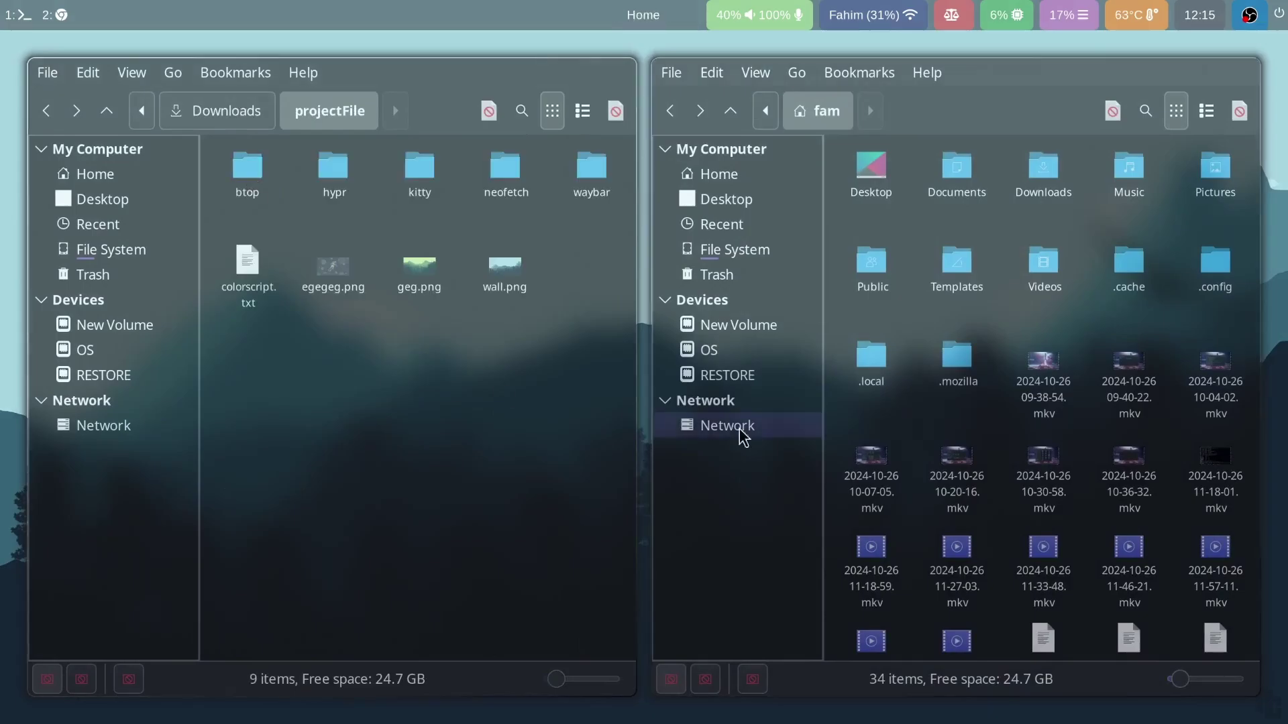
pyautogui.doubleClick(1217, 272)
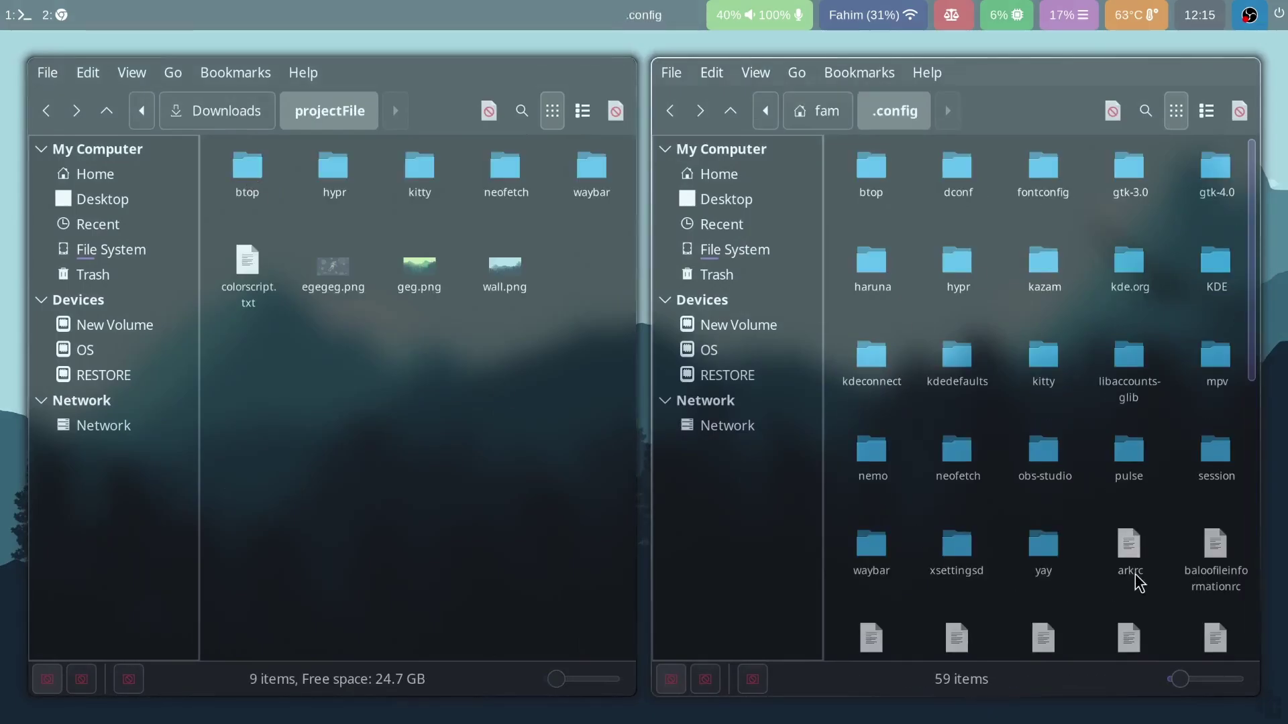
pyautogui.moveTo(905, 164); pyautogui.dragTo(846, 216)
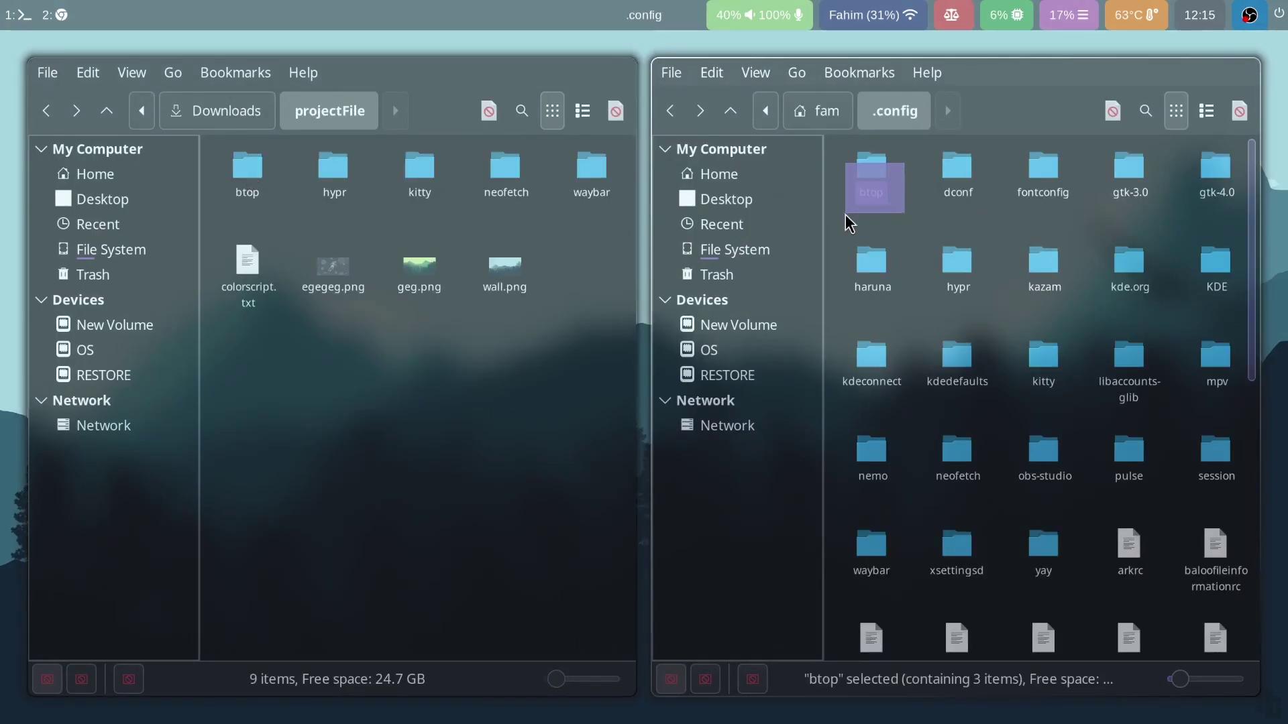
pyautogui.doubleClick(869, 189)
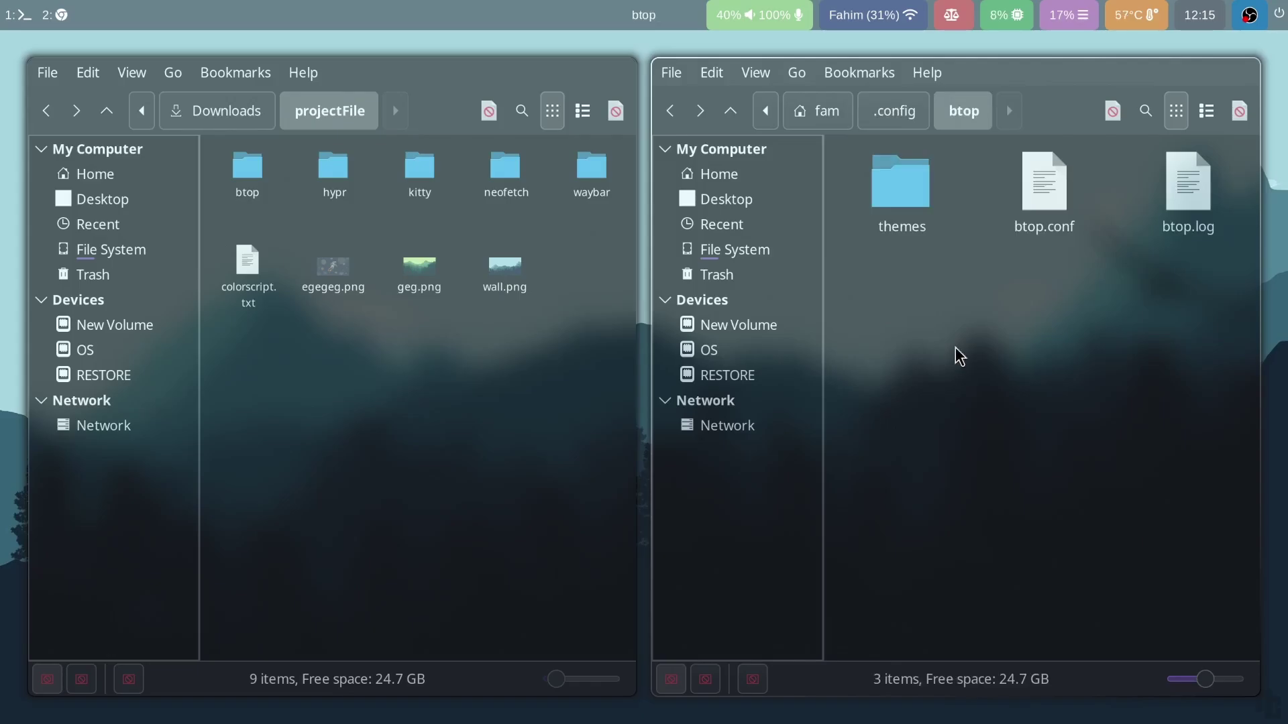
pyautogui.doubleClick(241, 171)
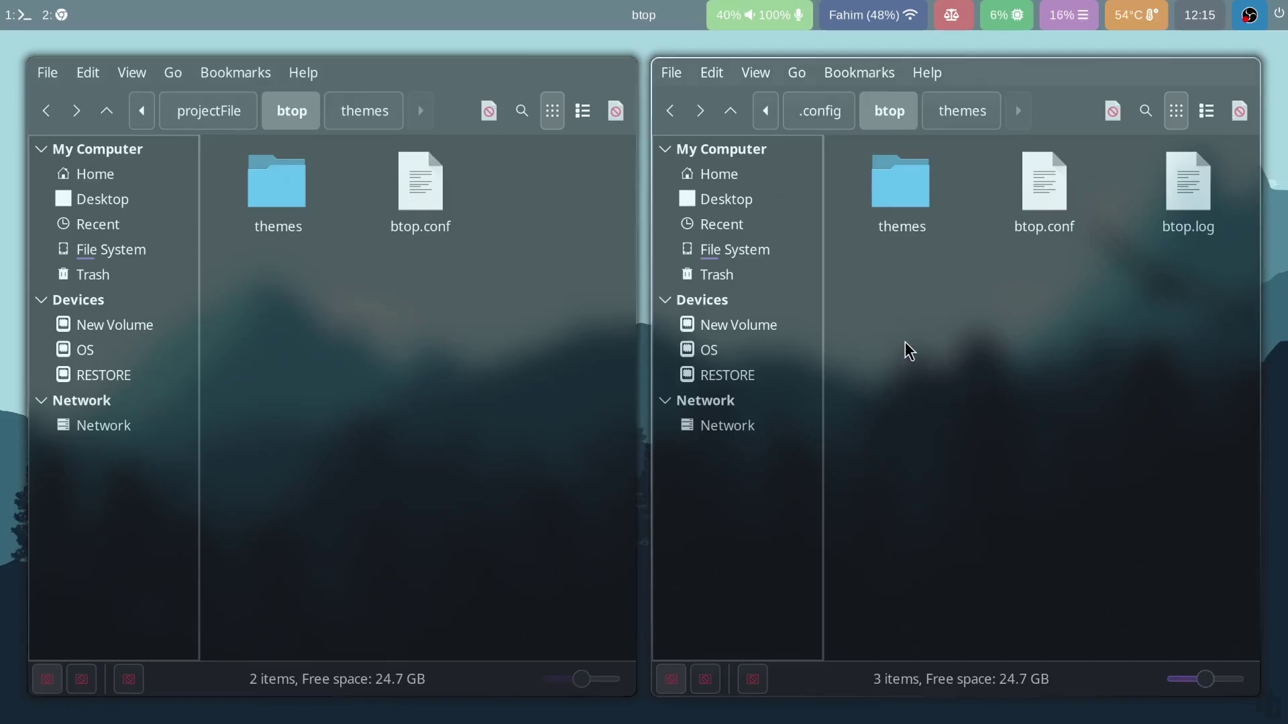
# Step: Copy the themes folder and btop.conf from projectFile/btop into .config/btop, merging themes and replacing the existing btop.conf, and close both windows
pyautogui.moveTo(264, 293); pyautogui.dragTo(459, 187)
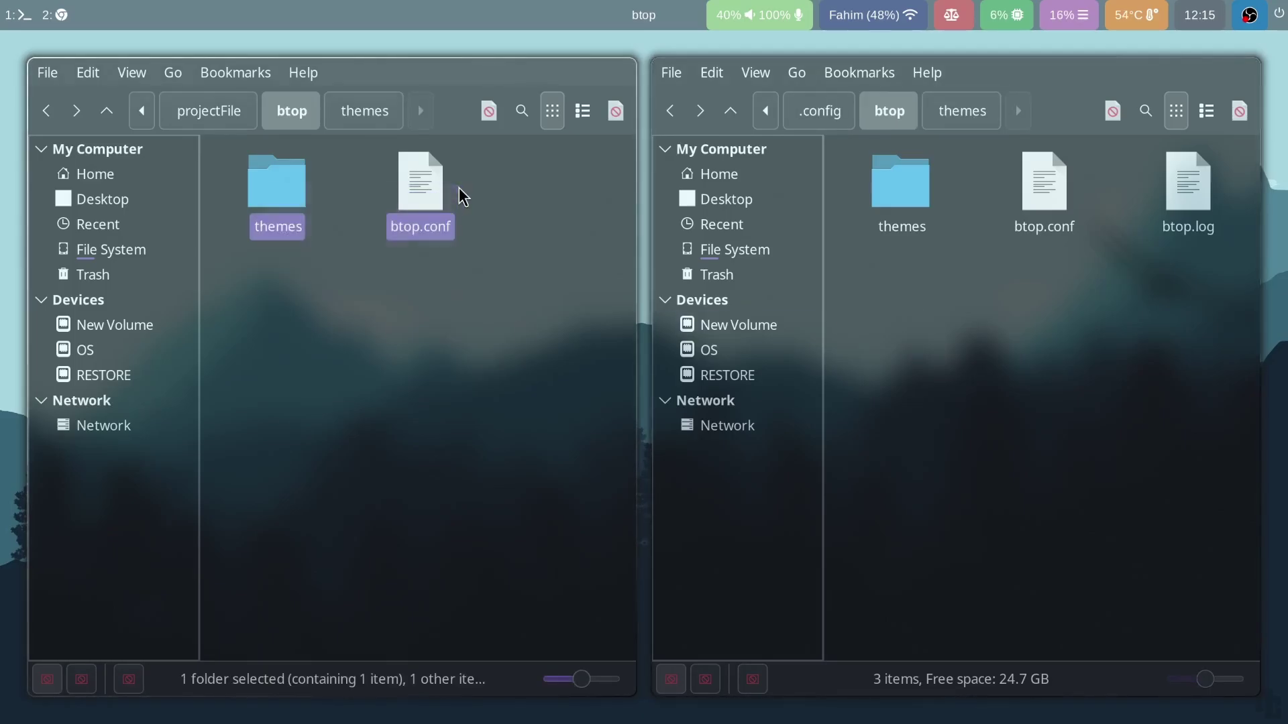
pyautogui.rightClick(458, 187)
pyautogui.click(478, 289)
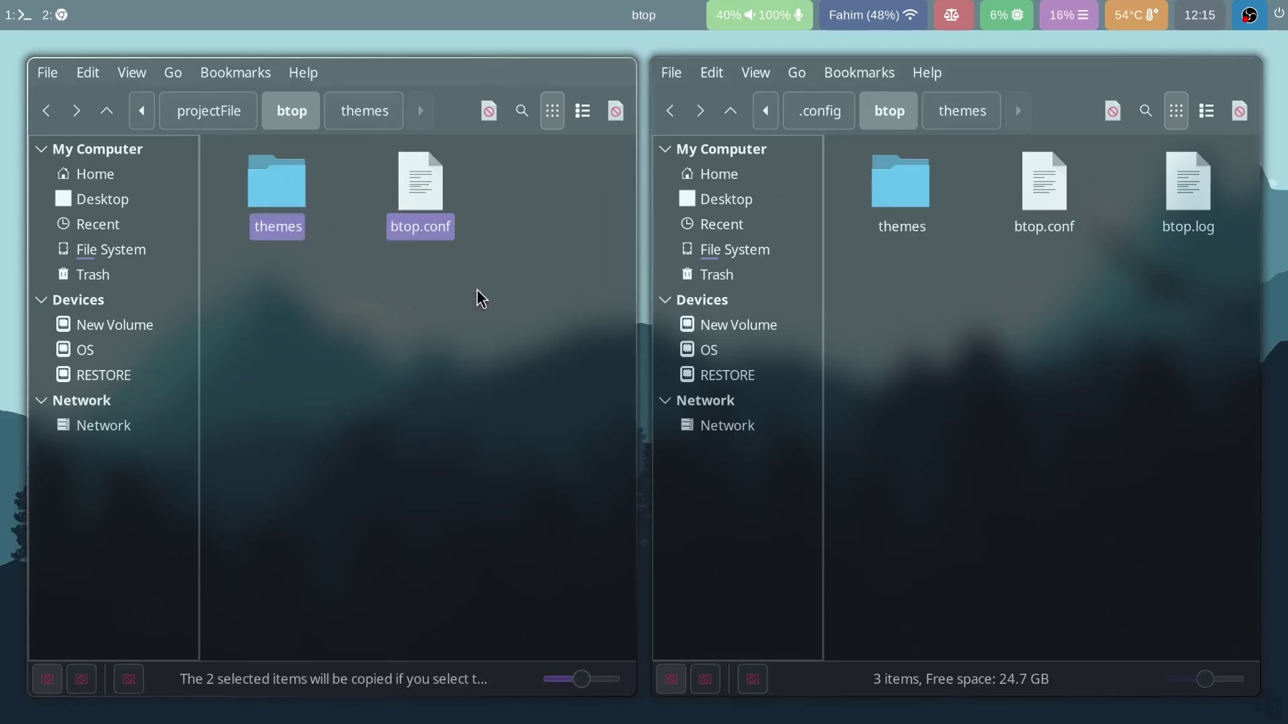
pyautogui.rightClick(1006, 286)
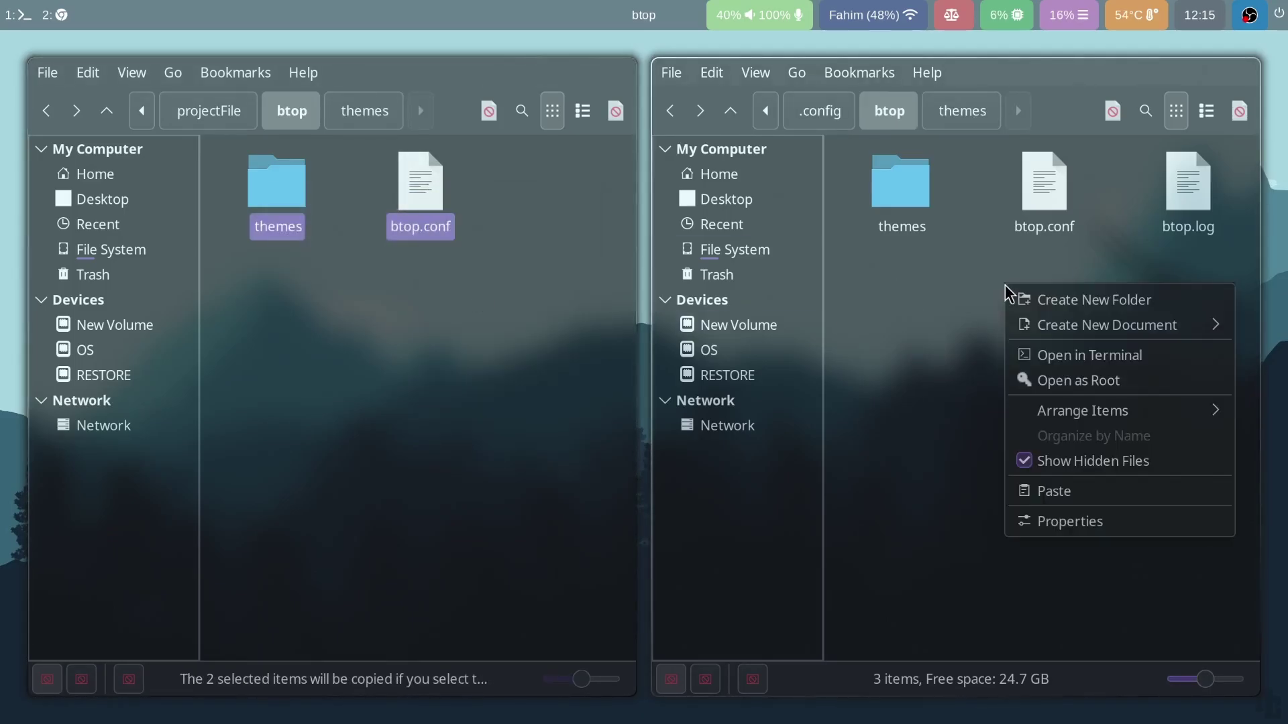
pyautogui.click(1081, 490)
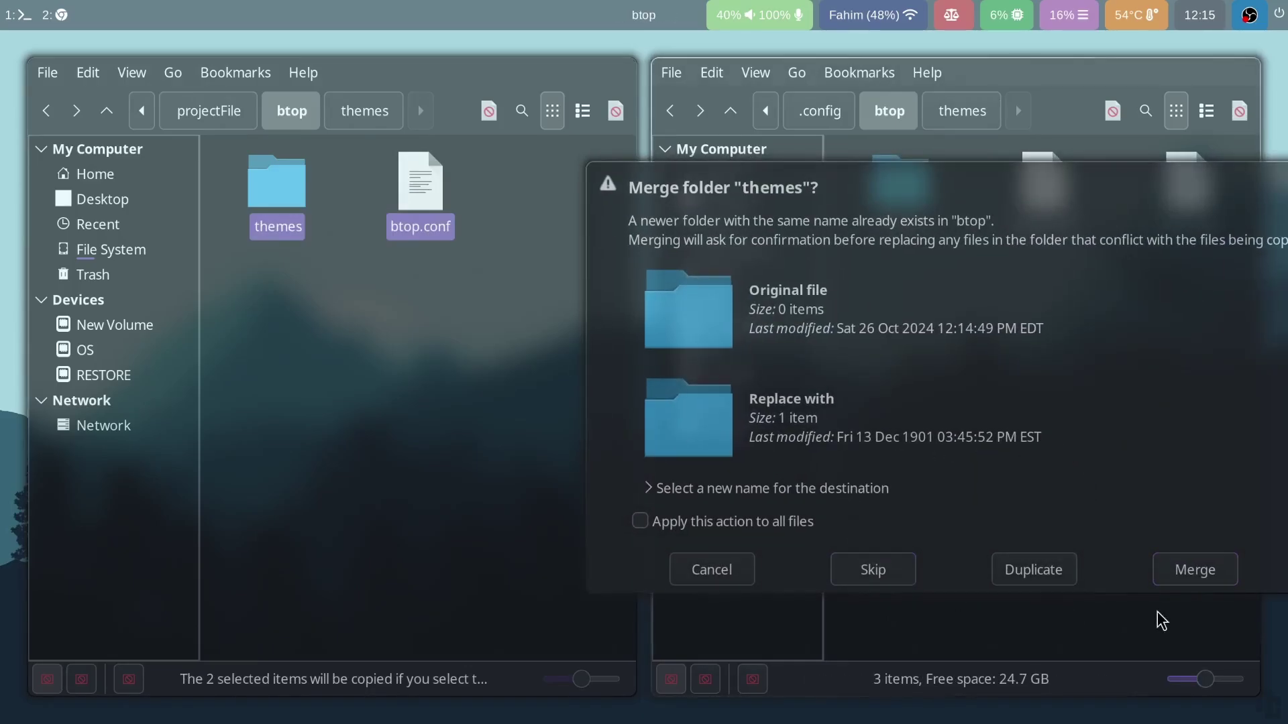
pyautogui.click(1202, 570)
pyautogui.click(1114, 570)
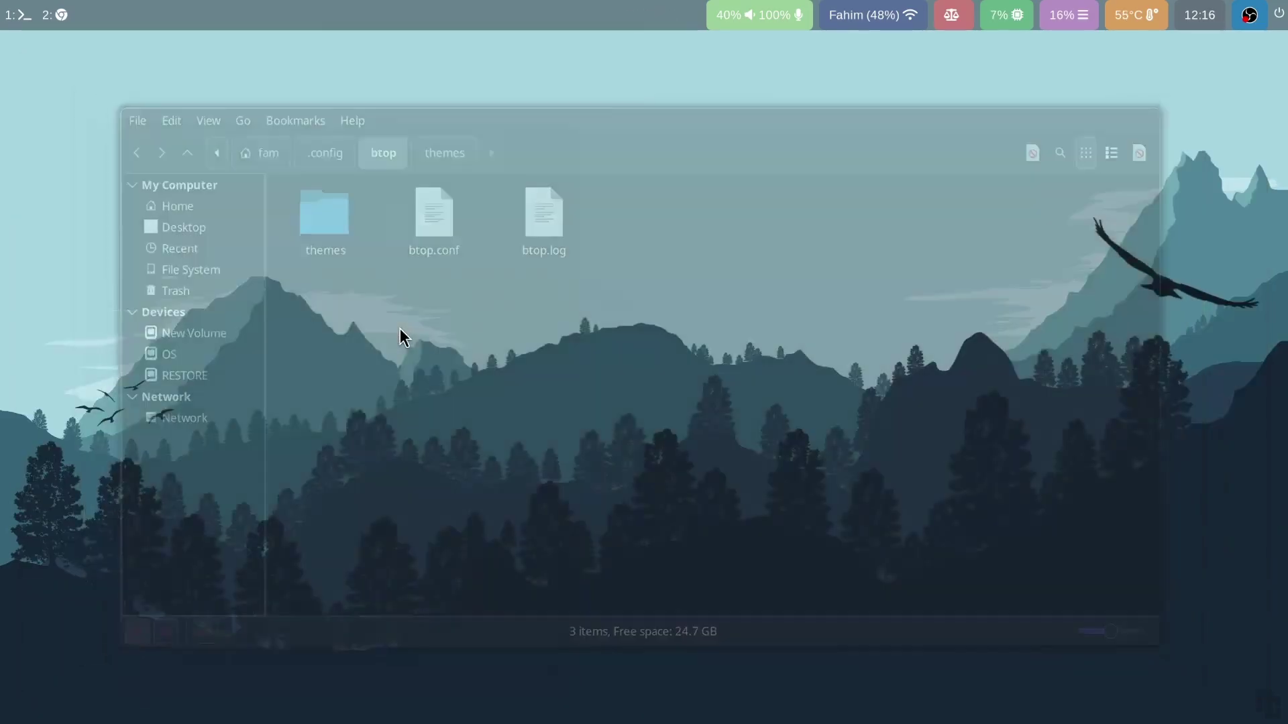
# Step: Run btop in a new terminal to check its theme, toggling fullscreen on and off, and shrink it to a small floating window
pyautogui.press('super+Return')
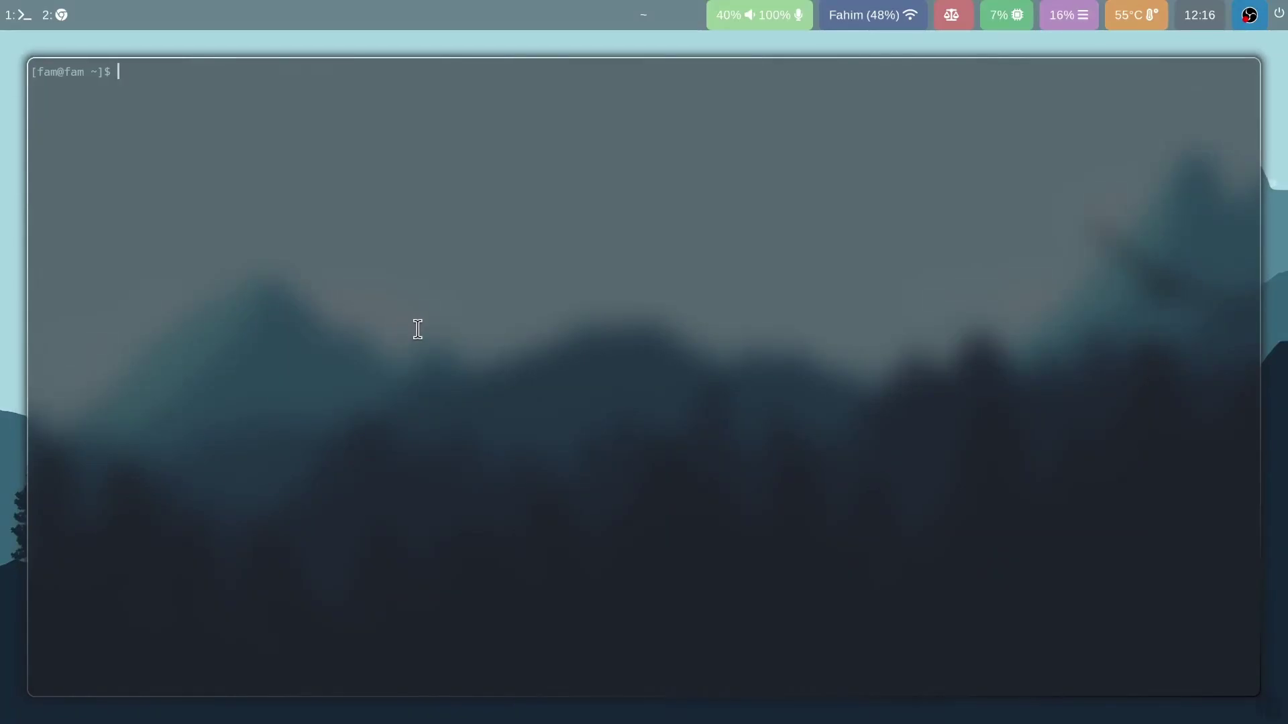
pyautogui.write('btop')
pyautogui.press('Return')
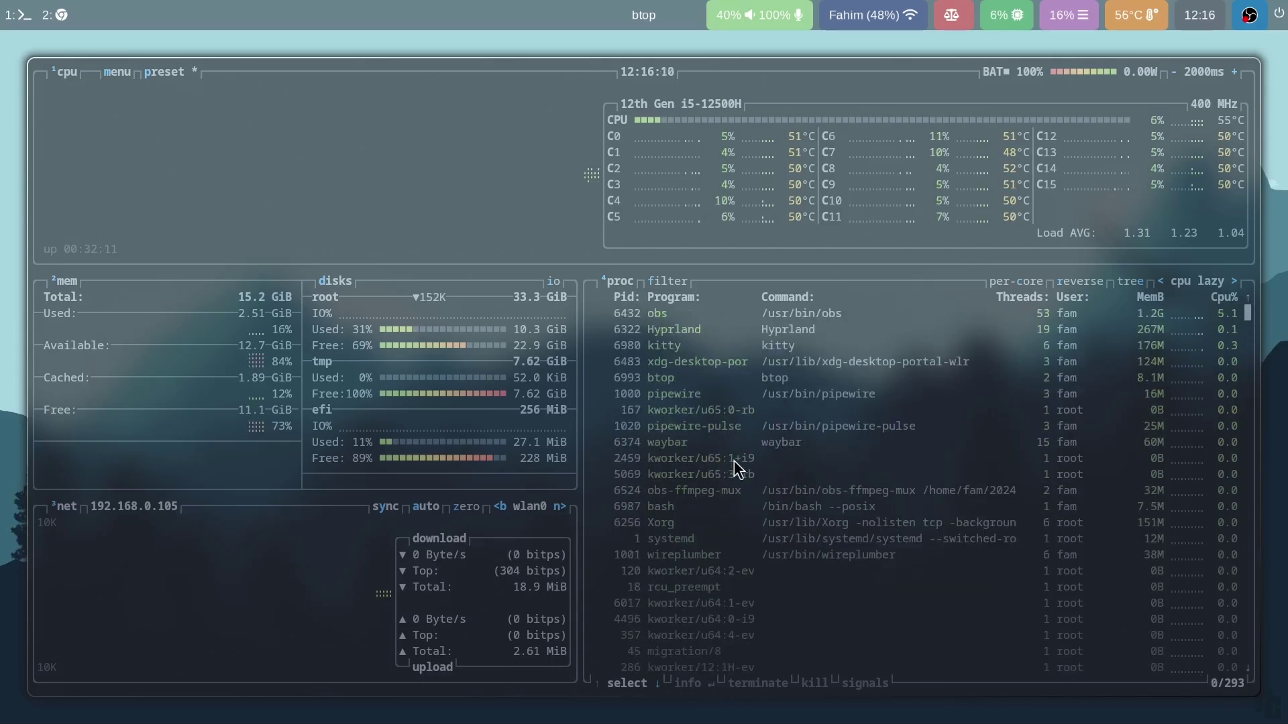
pyautogui.press('super+f')
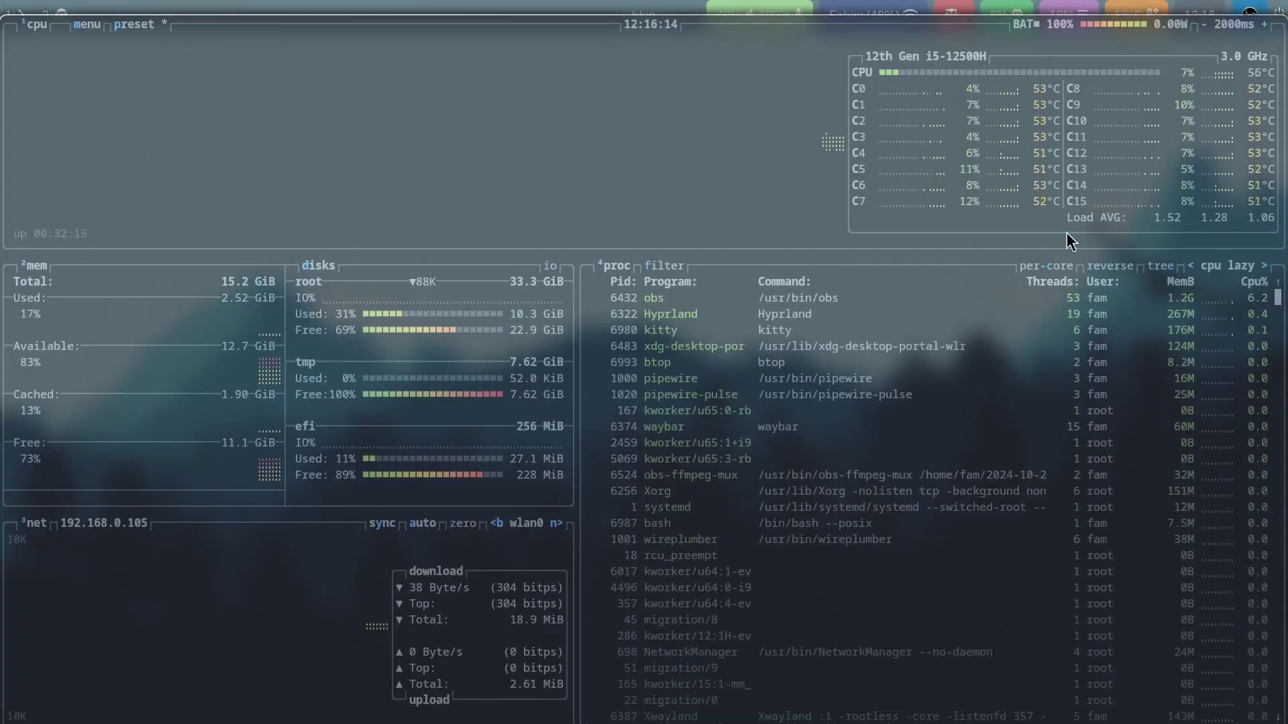
pyautogui.press('super+f')
pyautogui.moveTo(1241, 42); pyautogui.dragTo(547, 337)
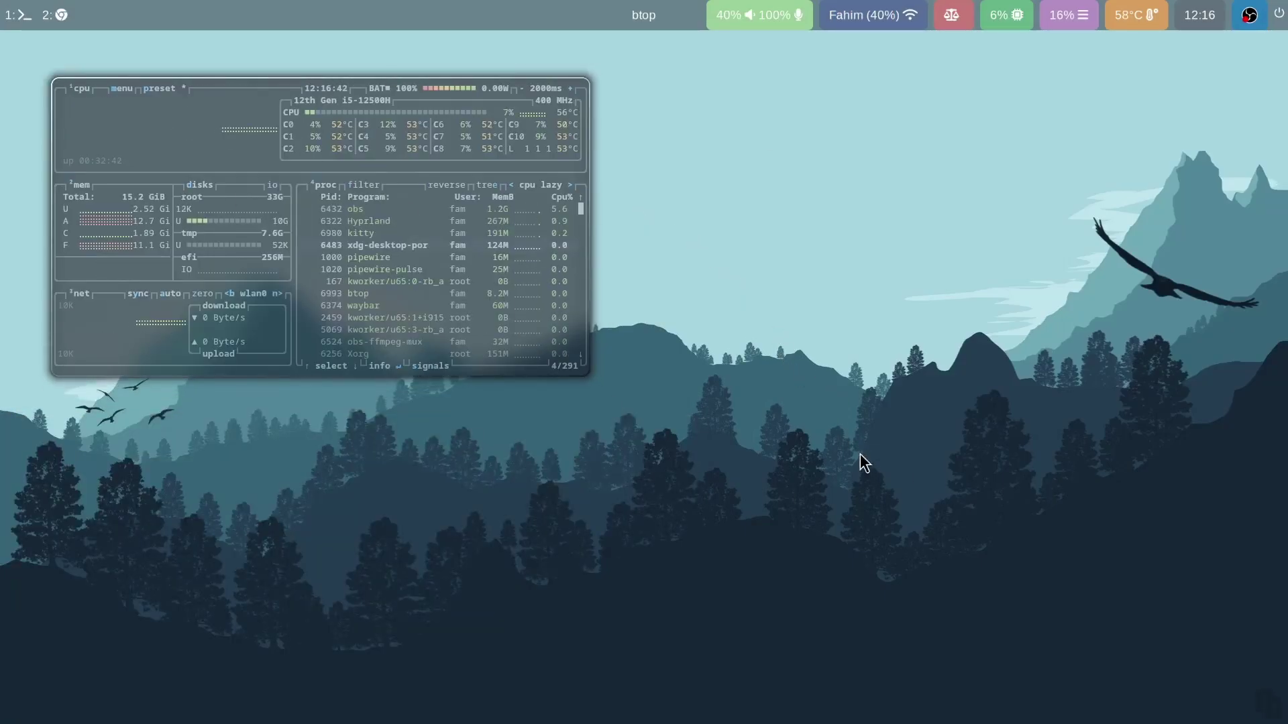
# Step: Place a second, resized floating terminal beside the btop window and run neofetch in it
pyautogui.press('super+Return')
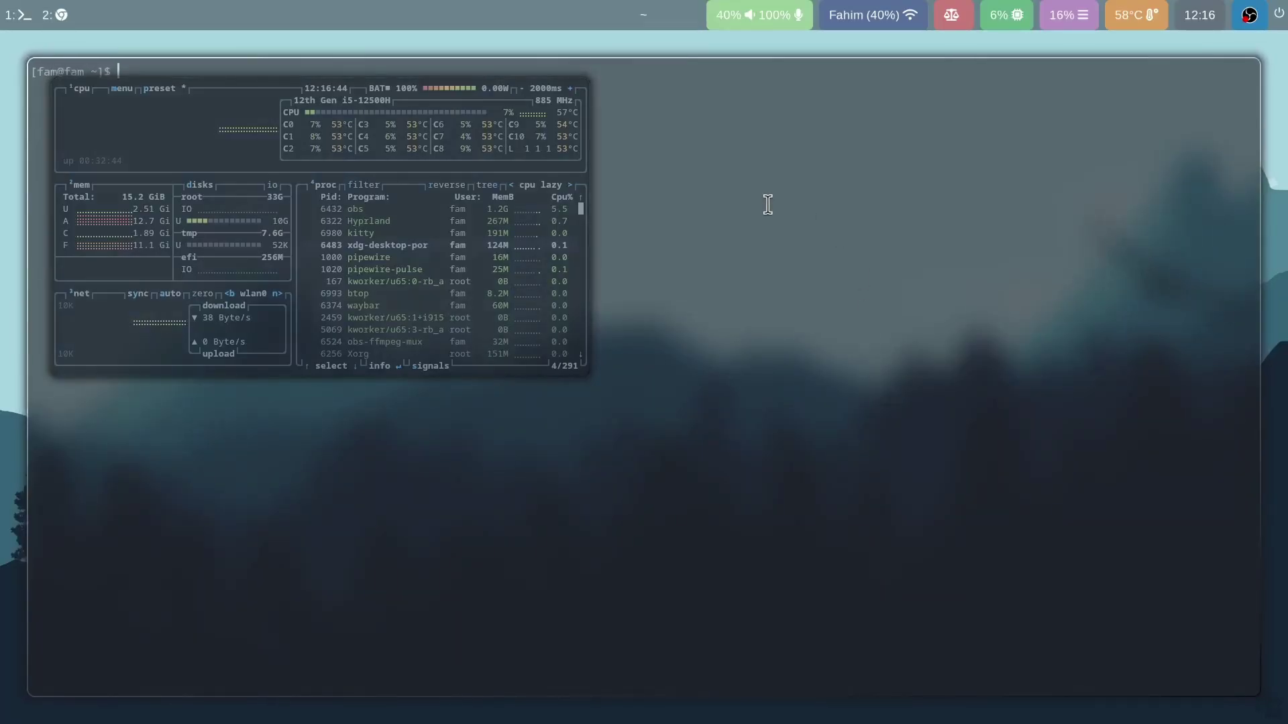
pyautogui.press('super+q')
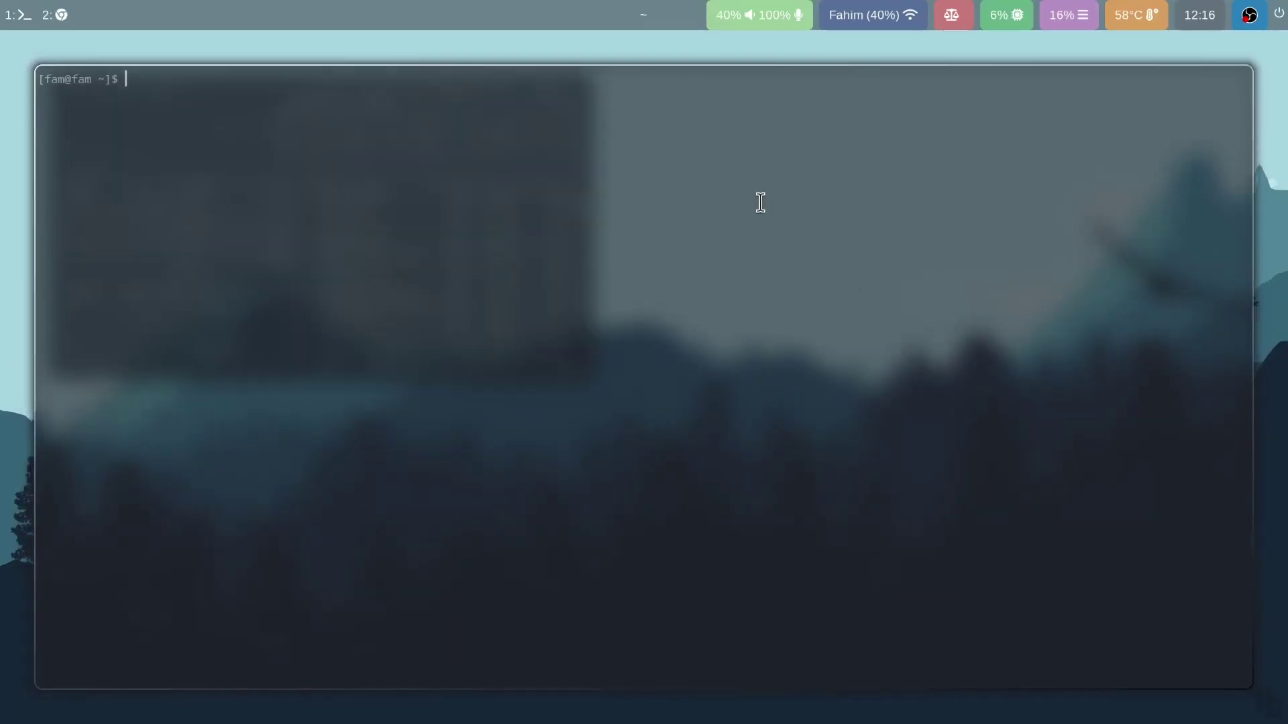
pyautogui.moveTo(1216, 676); pyautogui.dragTo(487, 346)
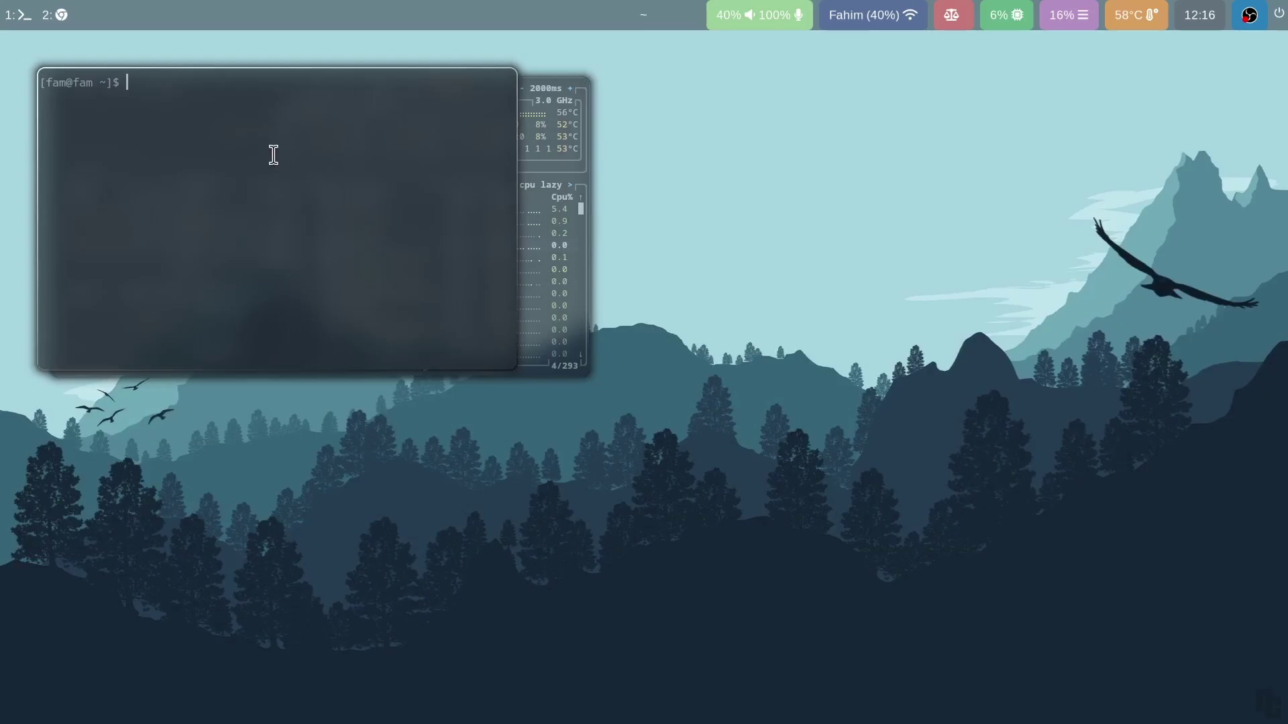
pyautogui.moveTo(274, 160); pyautogui.dragTo(920, 226)
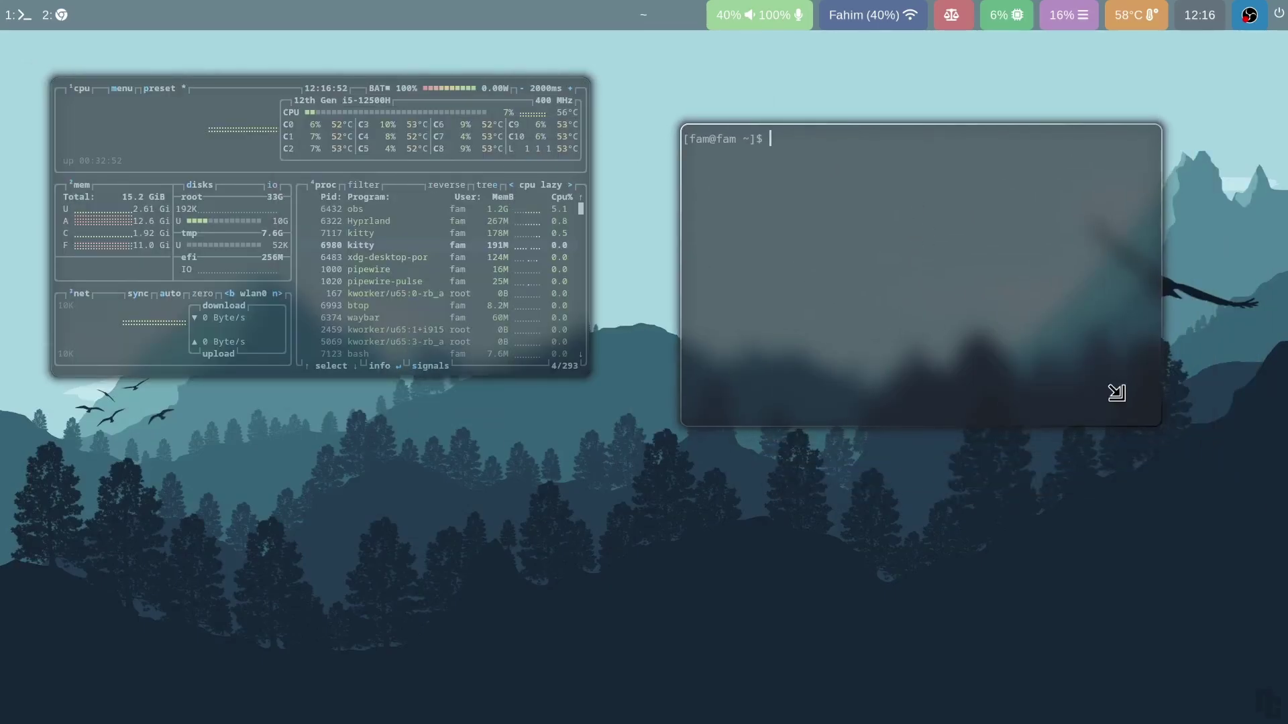
pyautogui.moveTo(1115, 391); pyautogui.dragTo(1160, 419)
pyautogui.moveTo(985, 330); pyautogui.dragTo(940, 466)
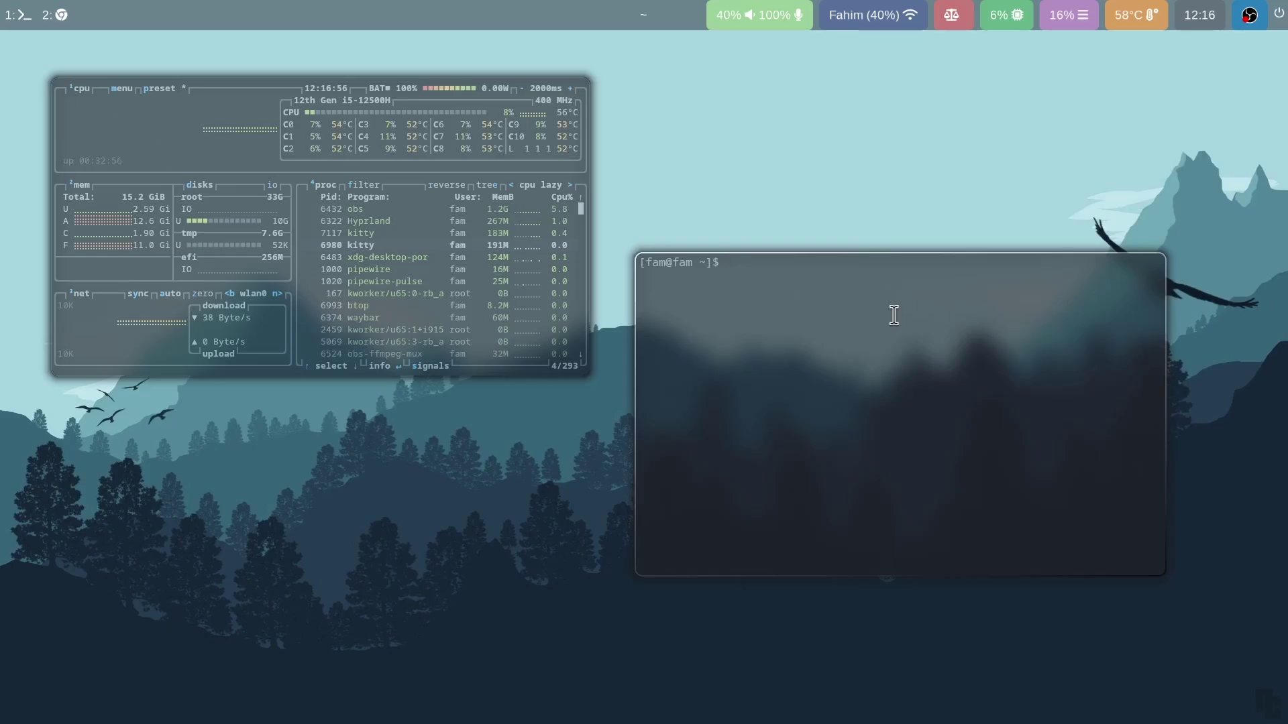
pyautogui.write('neofetch')
pyautogui.press('Return')
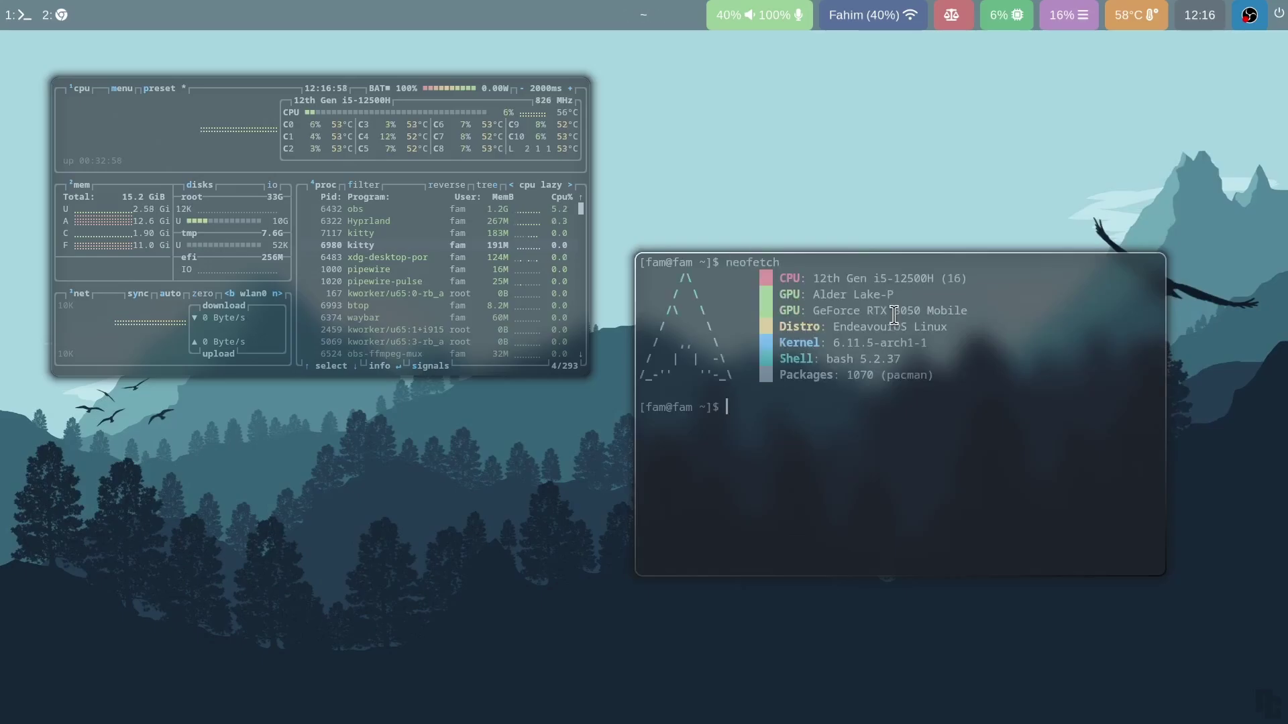
# Step: Switch to workspace 3, open a terminal there and run cmatrix
pyautogui.press('super+3')
pyautogui.press('super+Return')
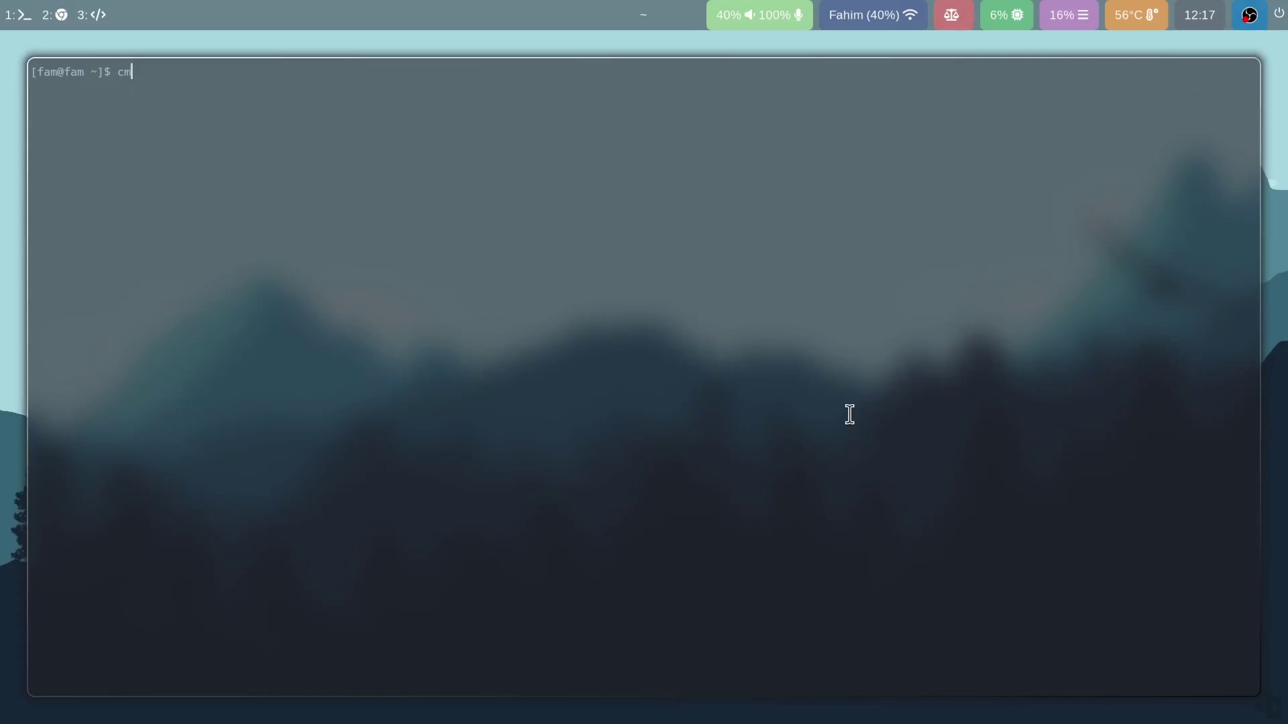
pyautogui.write('cmatrix')
pyautogui.press('Return')
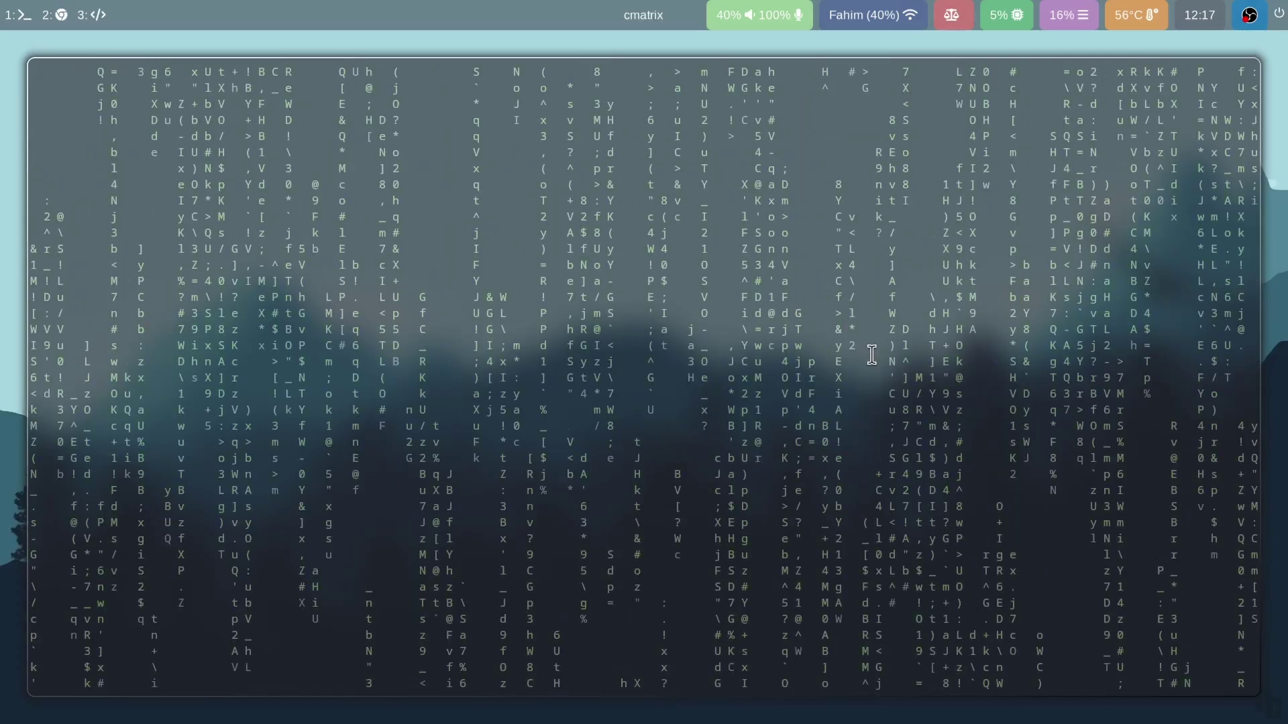
# Step: Open two more tiled terminals and install fish with yay in one of them, entering the sudo password and accepting the installation
pyautogui.press('super+Return')
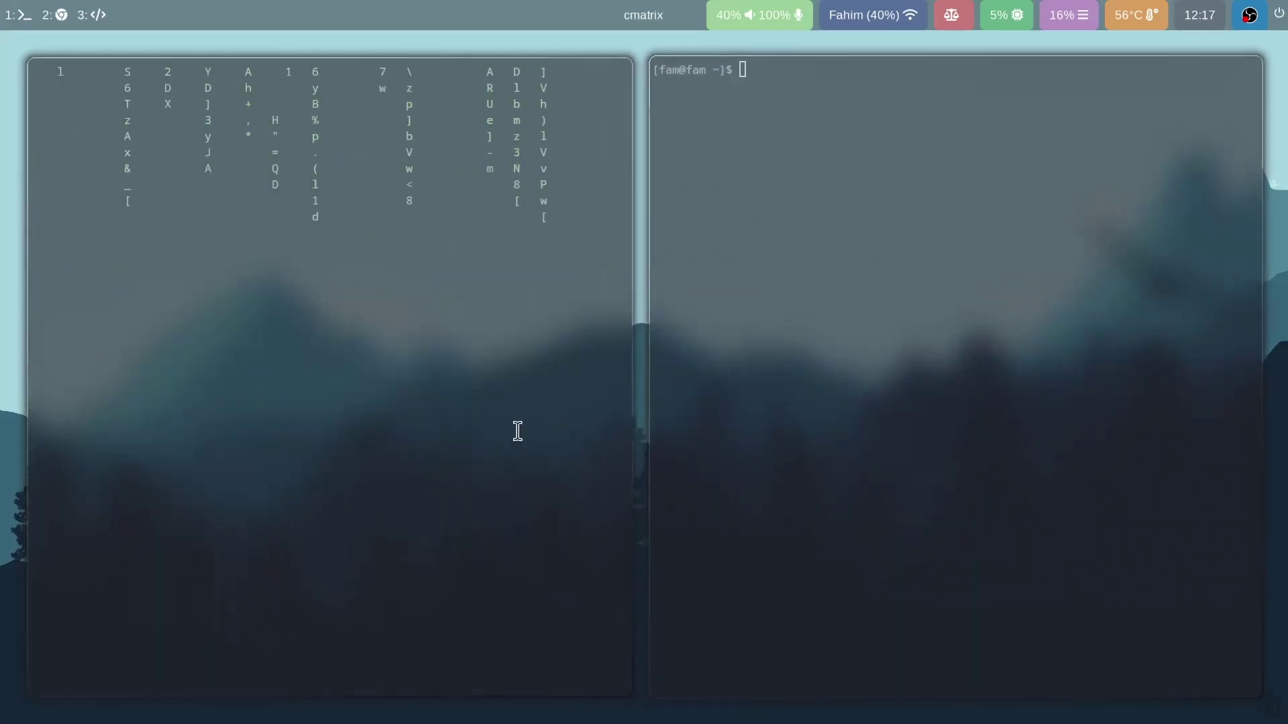
pyautogui.press('super+Return')
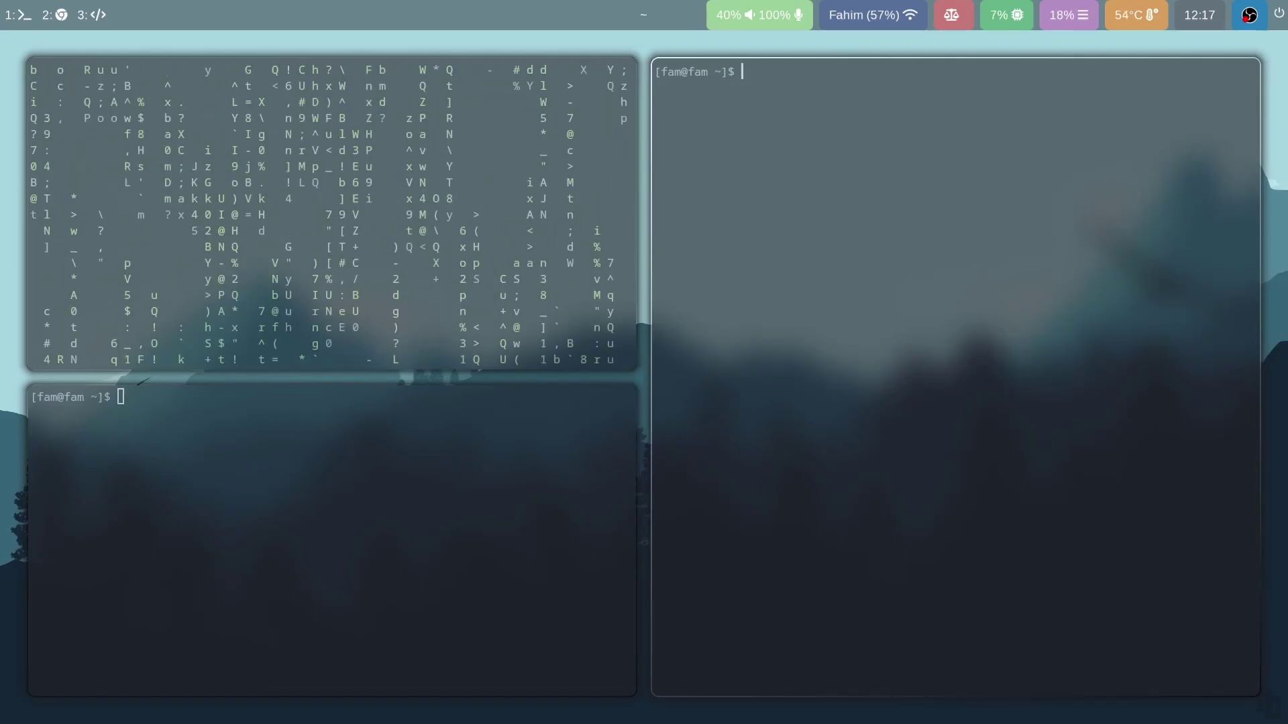
pyautogui.write('yay -S')
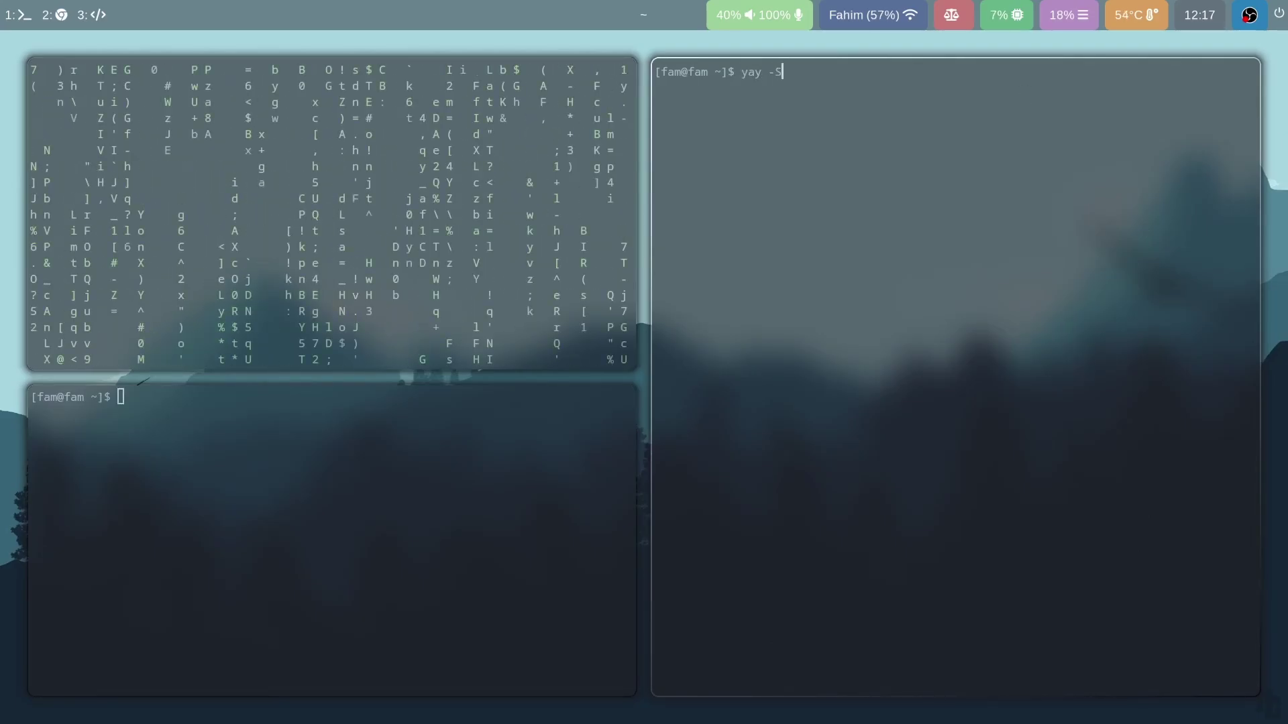
pyautogui.write(' fish')
pyautogui.press('Return')
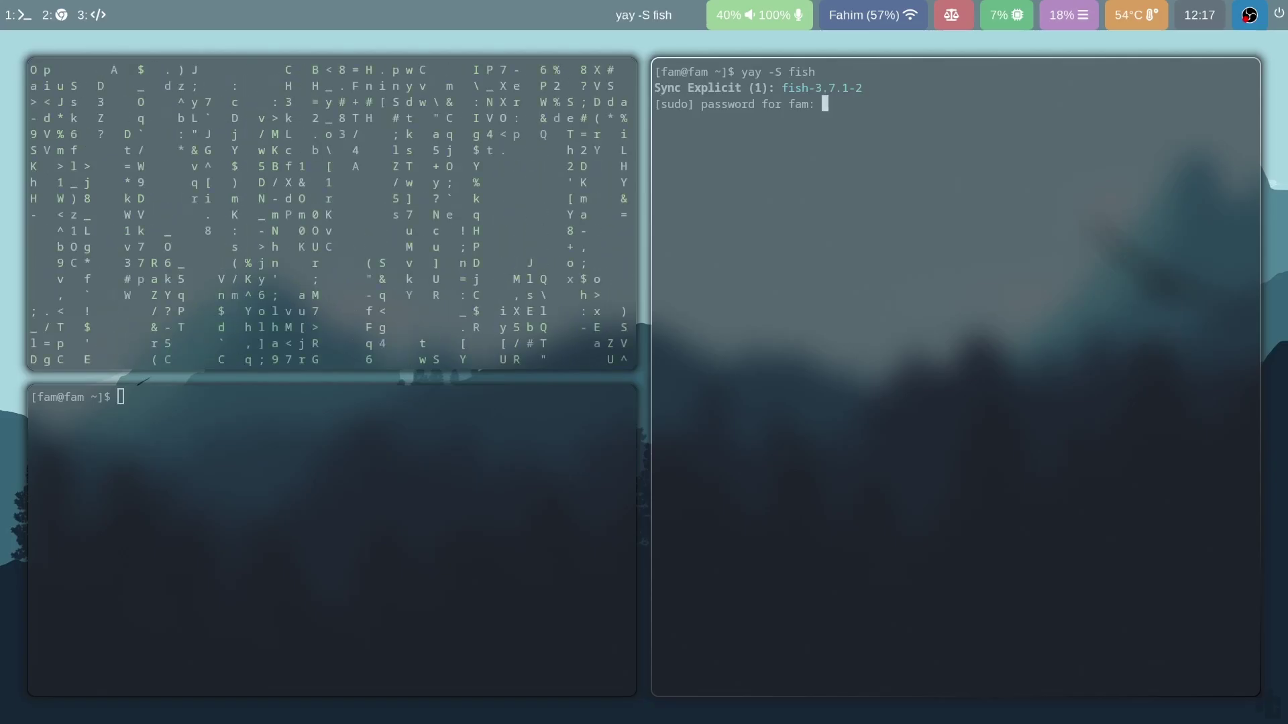
pyautogui.press('Return')
pyautogui.write('y')
pyautogui.press('Return')
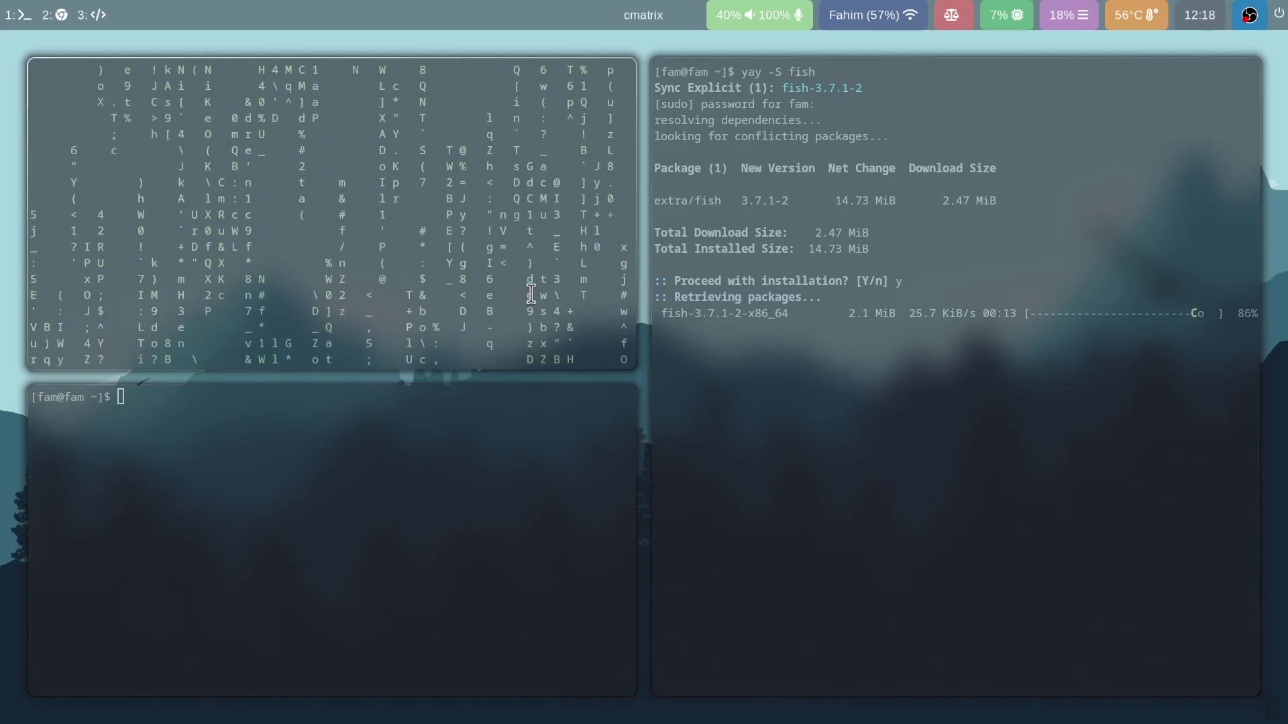
# Step: Close the cmatrix terminal, confirming the closure, and the unused terminal, keeping only the fish installation window
pyautogui.press('super+q')
pyautogui.press('y')
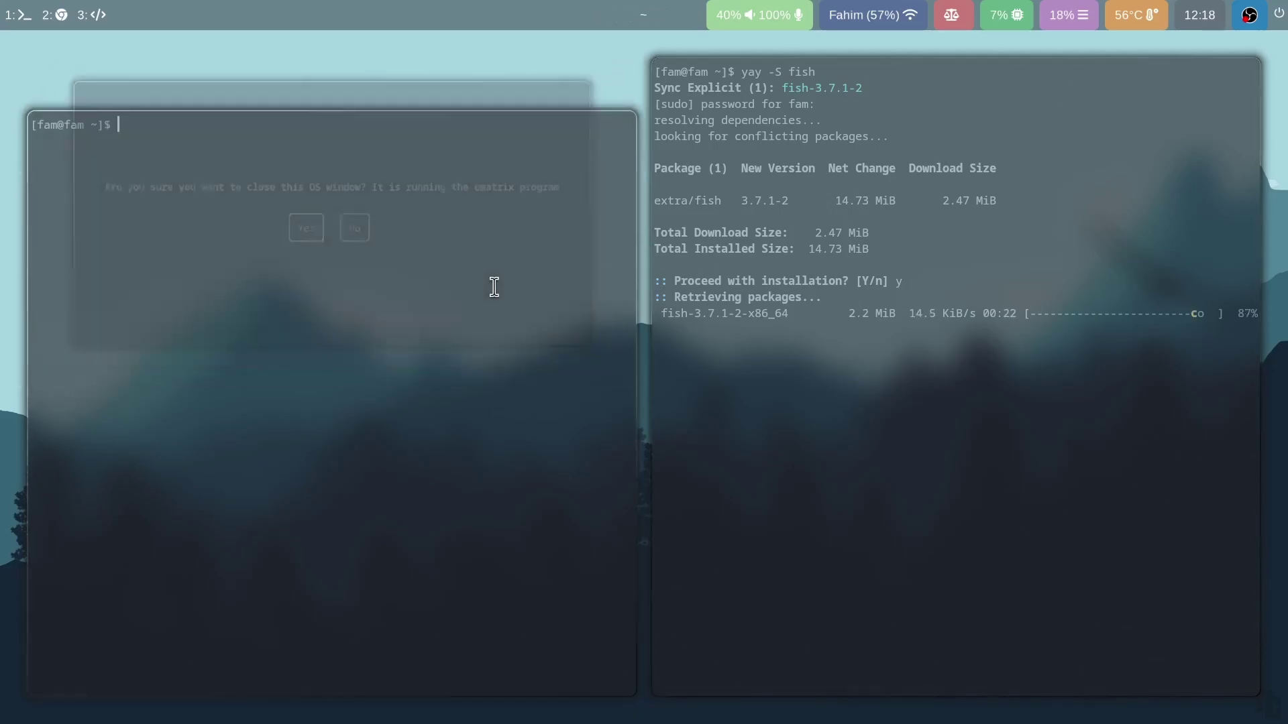
pyautogui.press('super+q')
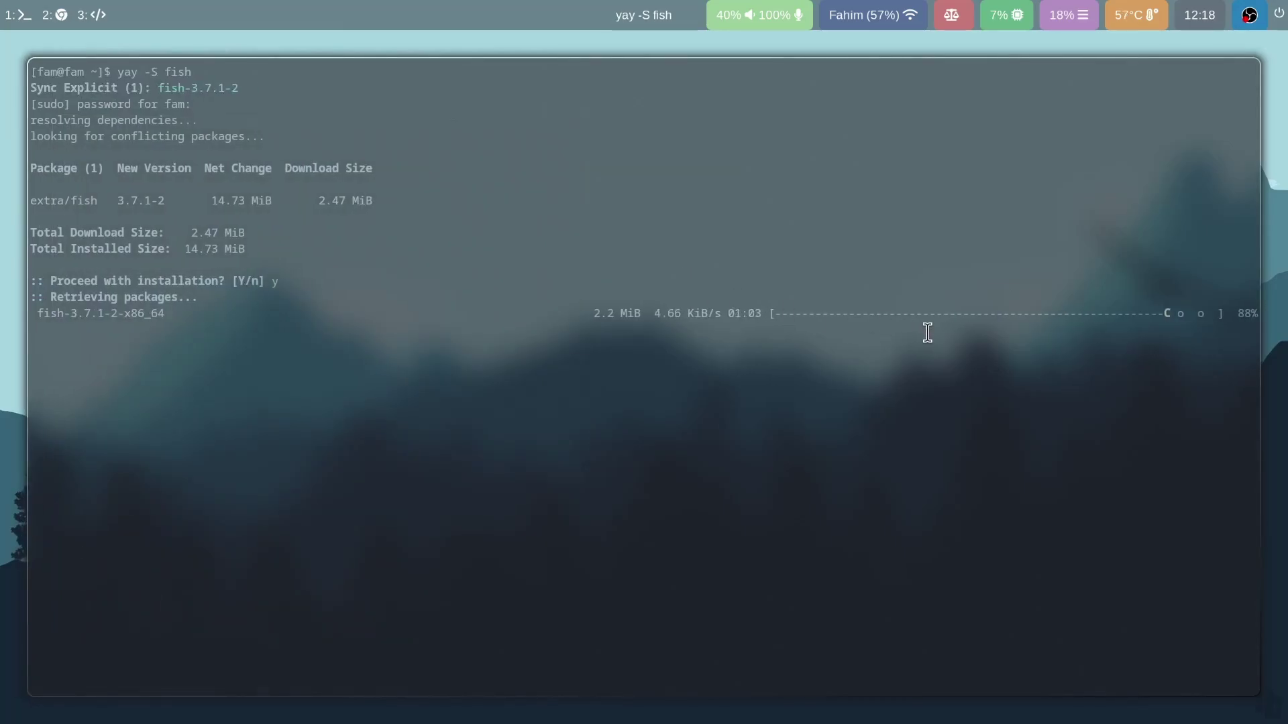
# Step: Open the projectFile folder inside Downloads in a file manager window beside the fish installation
pyautogui.press('super+e')
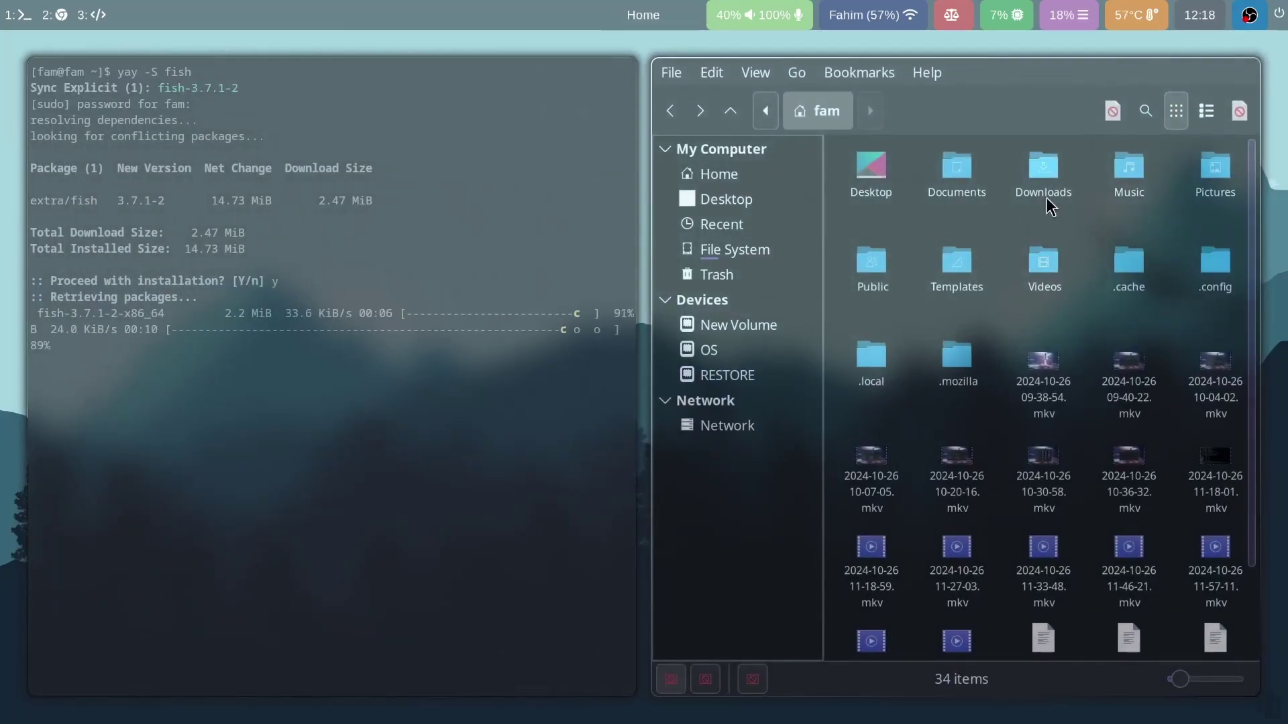
pyautogui.doubleClick(1044, 185)
pyautogui.doubleClick(877, 179)
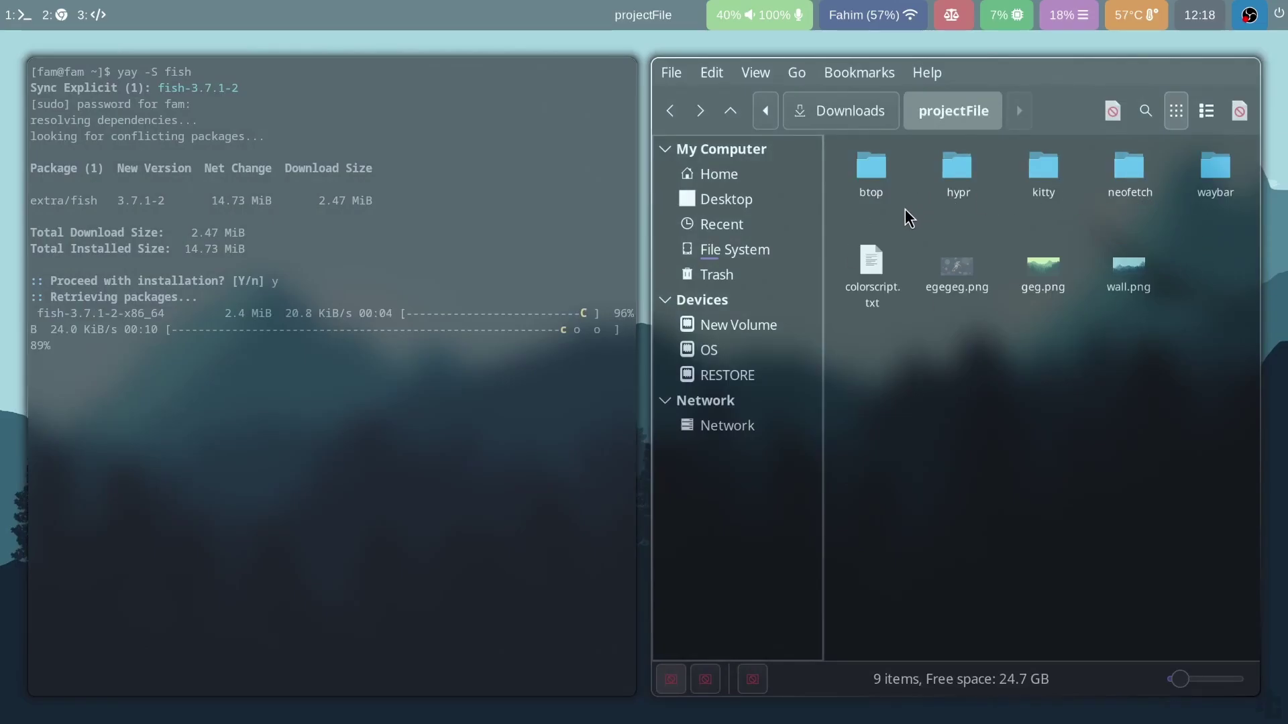
# Step: Make KWrite the default application for plain text documents and open colorscript.txt with it
pyautogui.rightClick(872, 268)
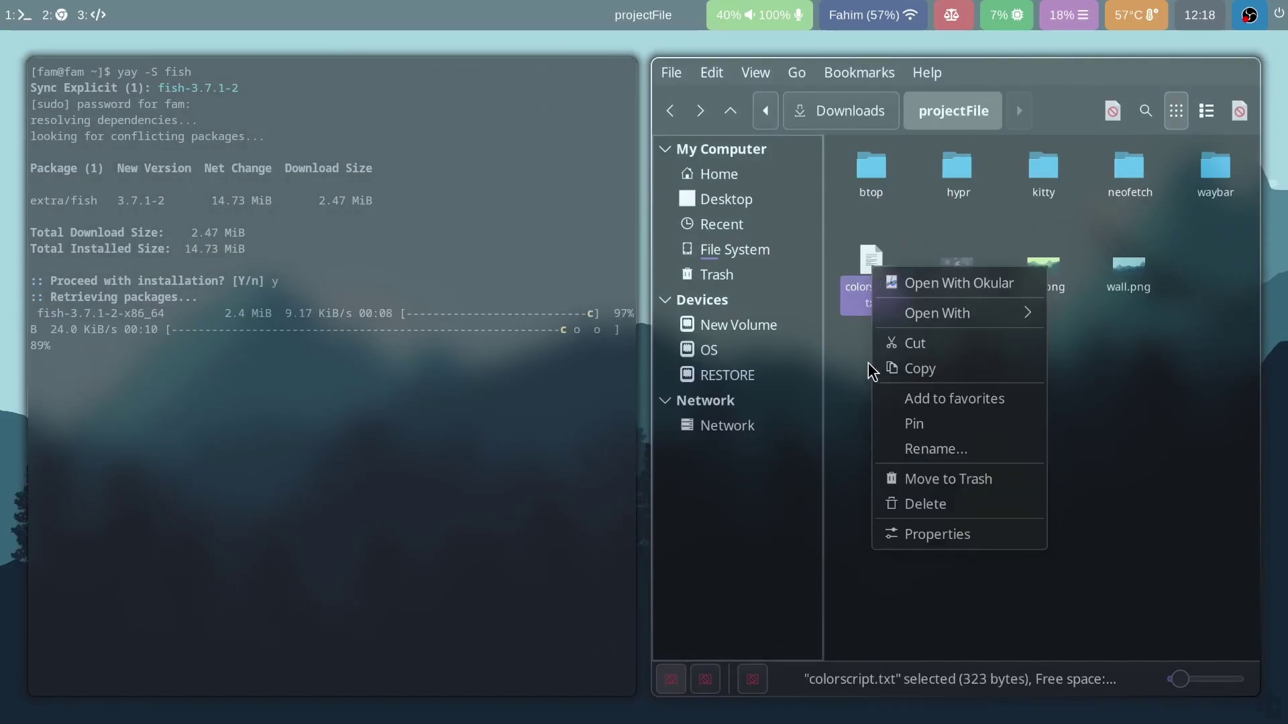
pyautogui.moveTo(965, 312)
pyautogui.click(1128, 375)
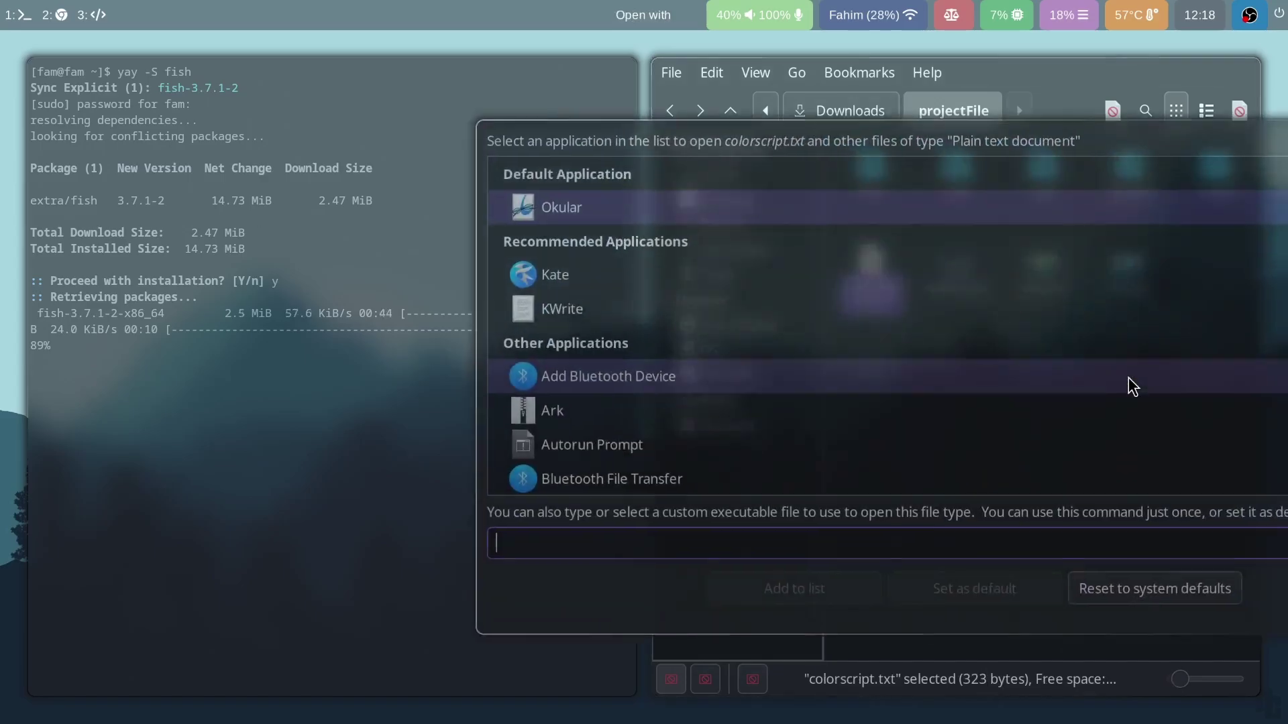
pyautogui.click(546, 300)
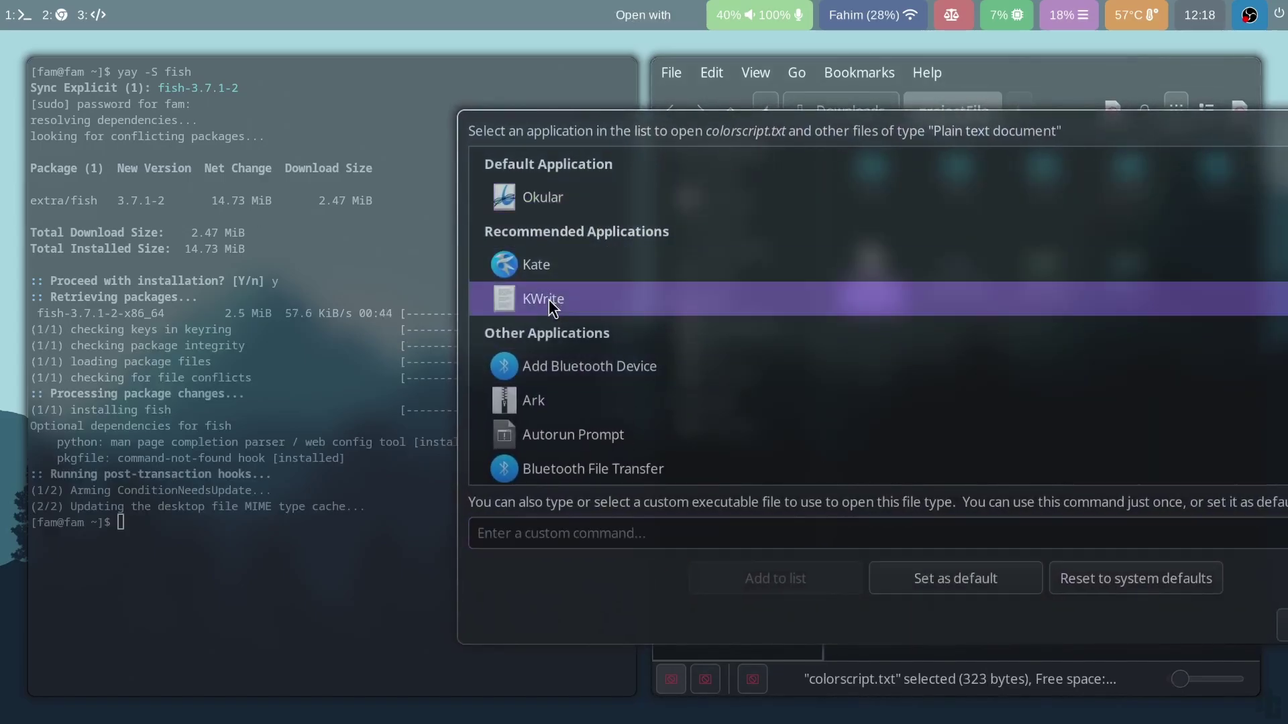
pyautogui.click(936, 578)
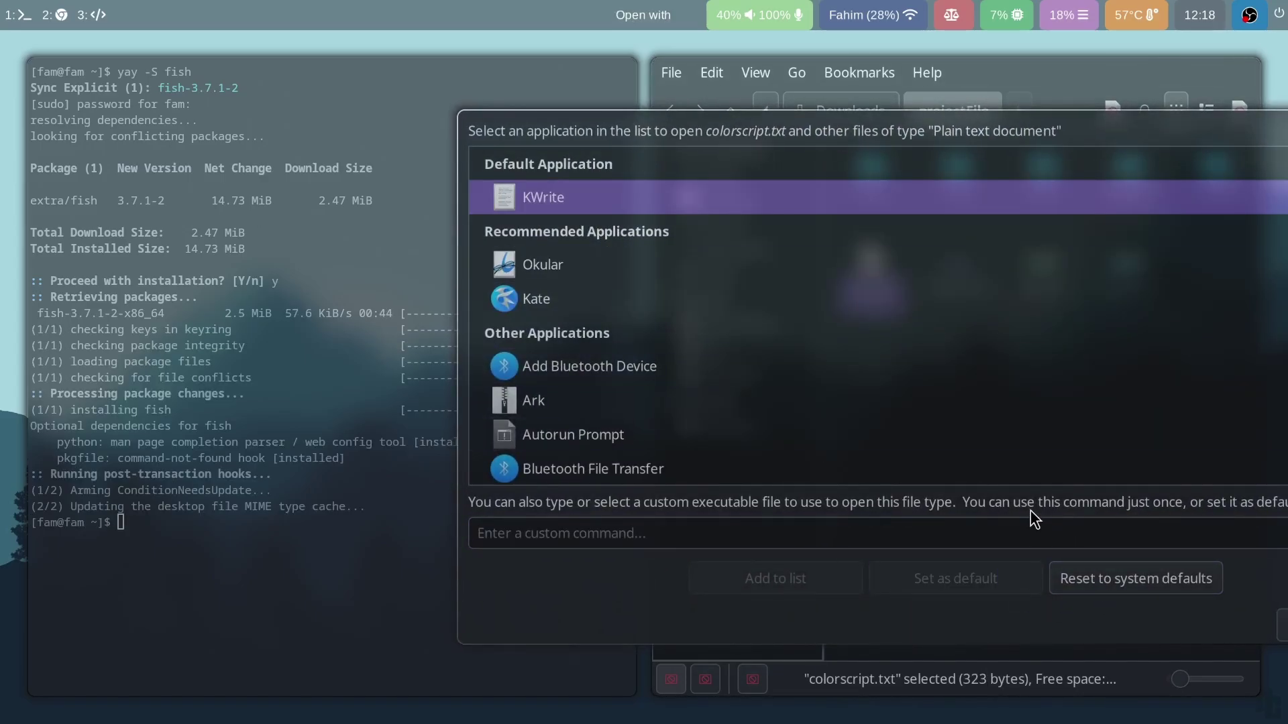
pyautogui.press('Escape')
pyautogui.doubleClick(872, 272)
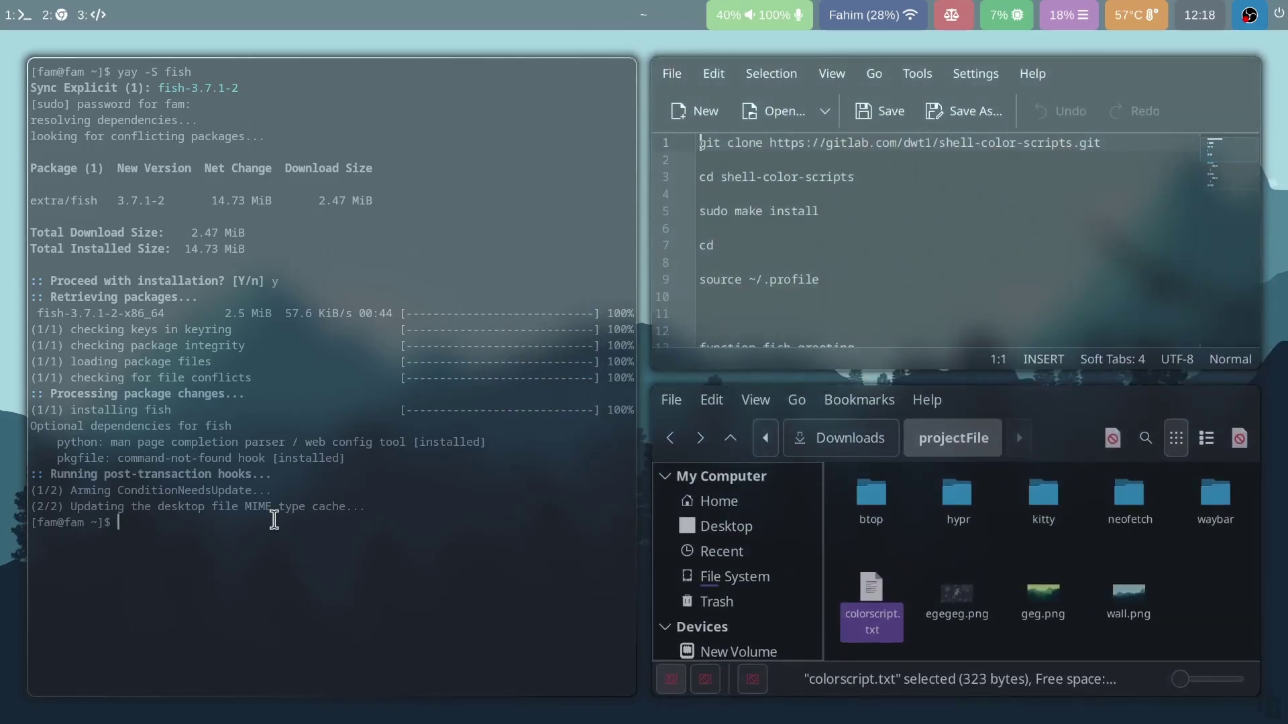
pyautogui.hotkey('ctrl', 'l')
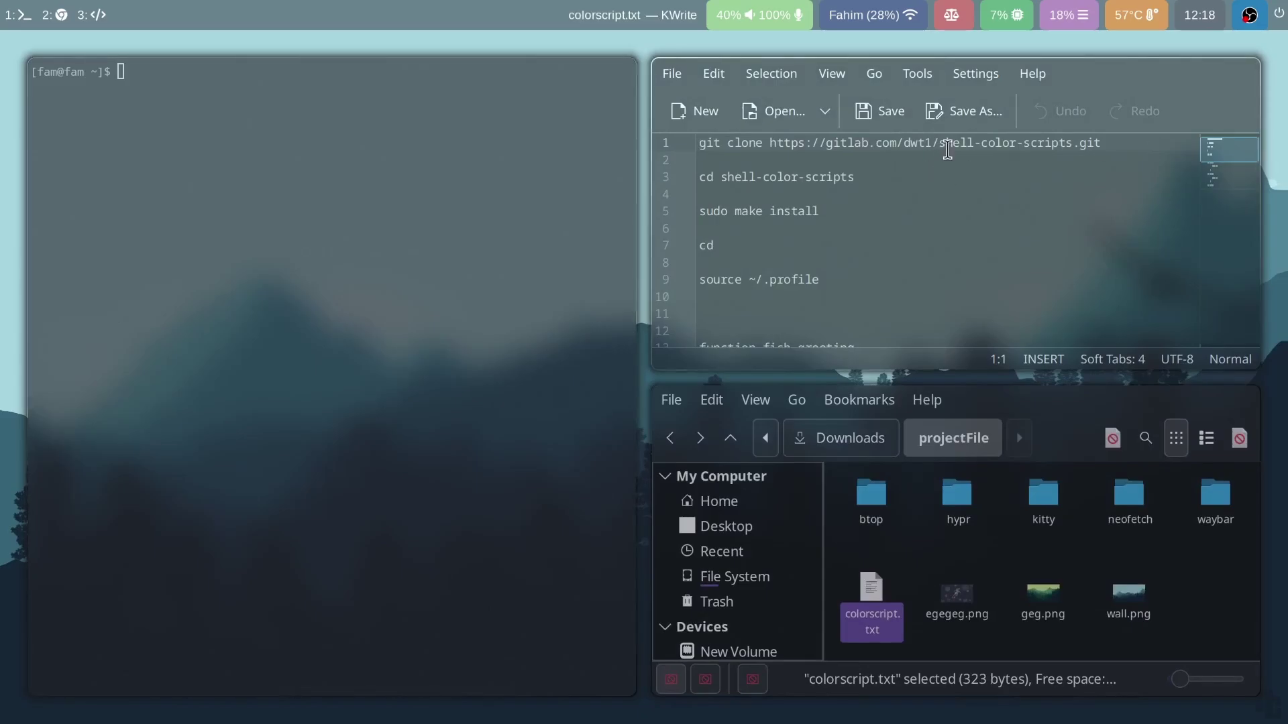
pyautogui.tripleClick(956, 145)
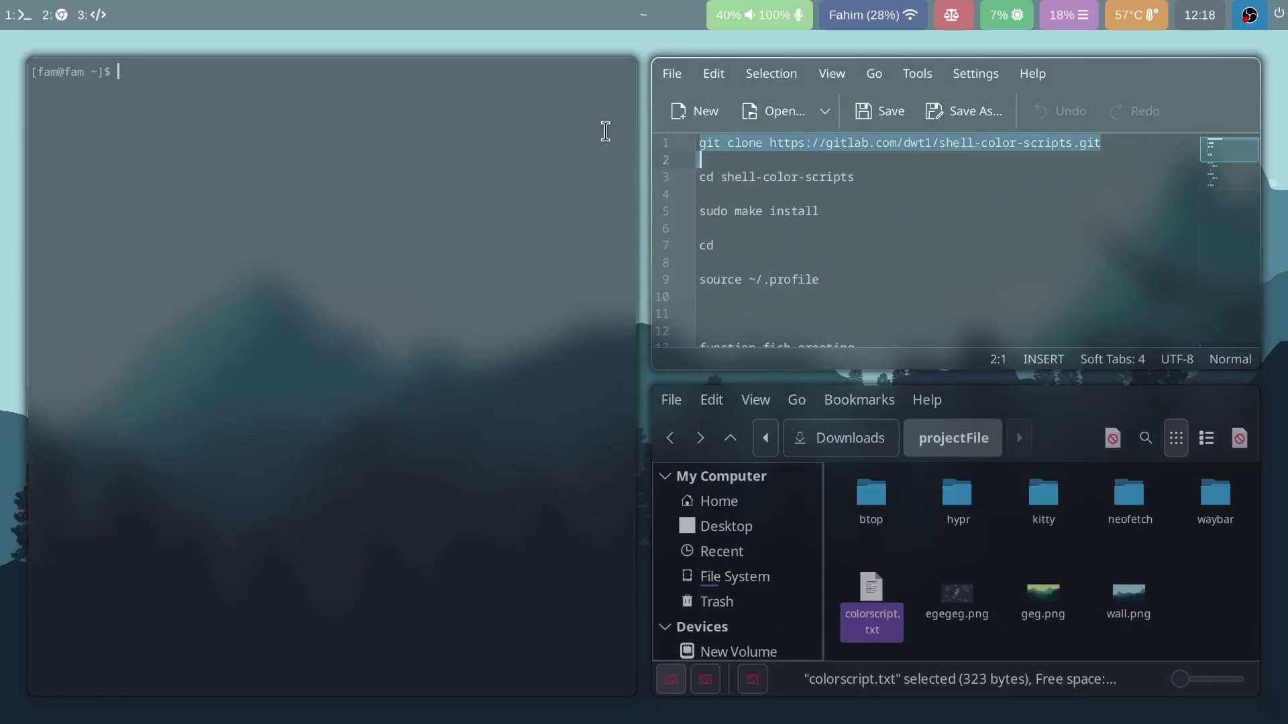
pyautogui.middleClick(293, 98)
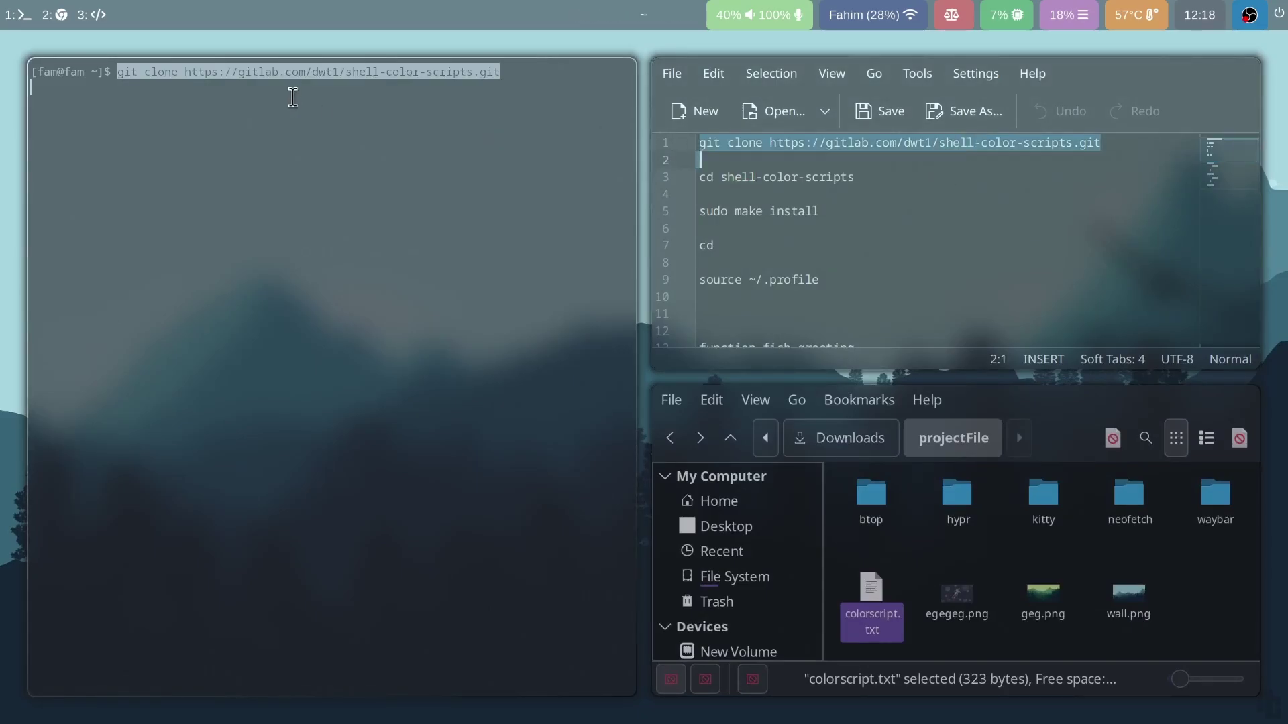
pyautogui.press('Return')
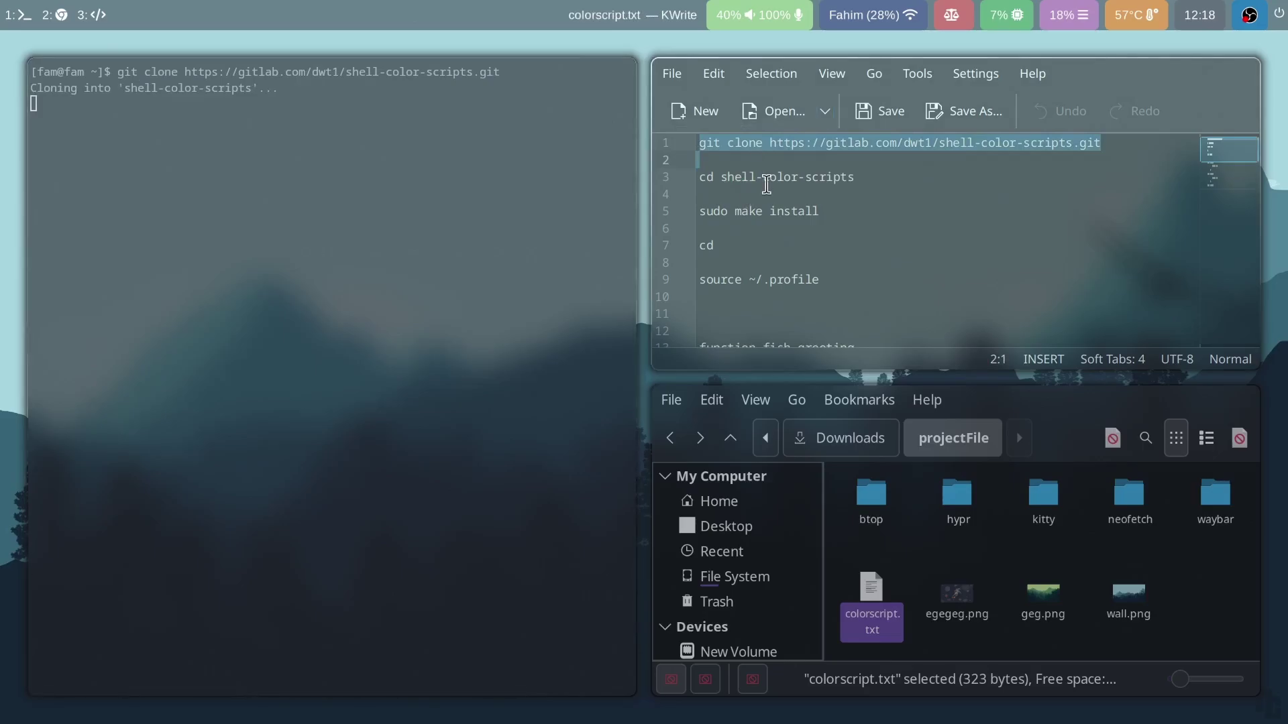
# Step: Change into the cloned shell-color-scripts directory and run sudo make install, copying both commands from colorscript.txt
pyautogui.click(784, 191)
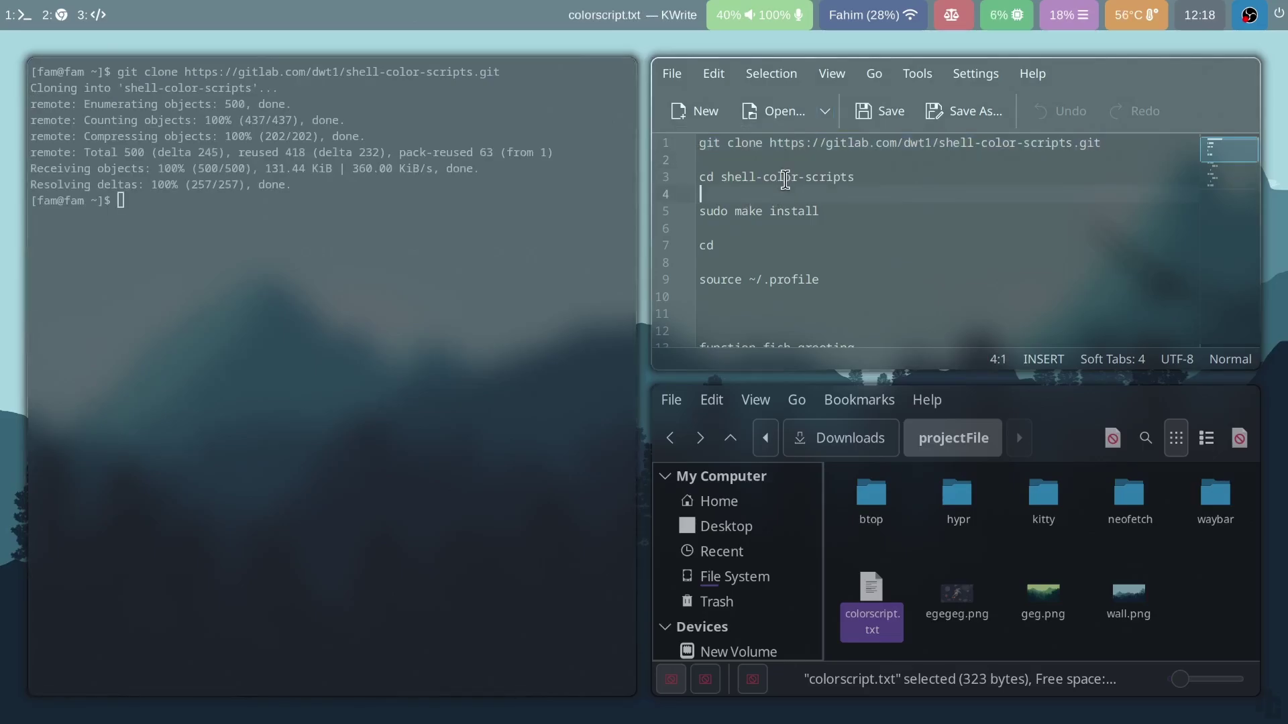
pyautogui.tripleClick(786, 177)
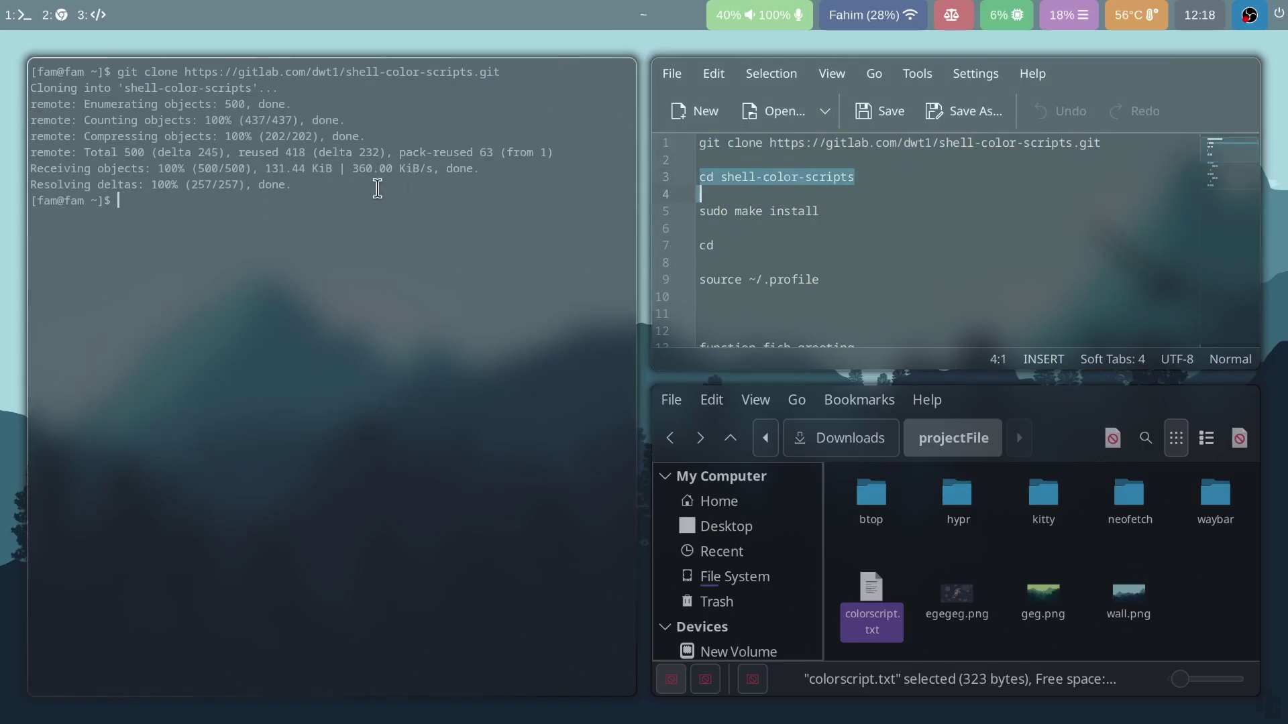
pyautogui.middleClick(362, 203)
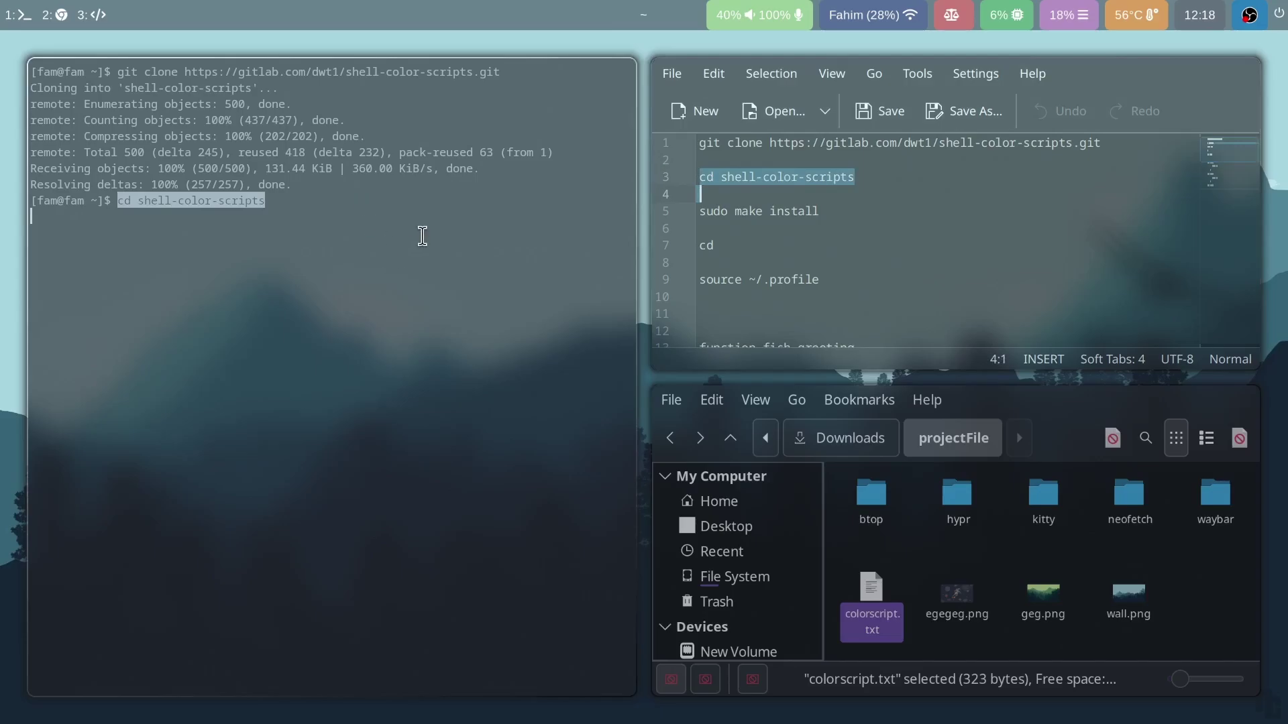
pyautogui.press('Return')
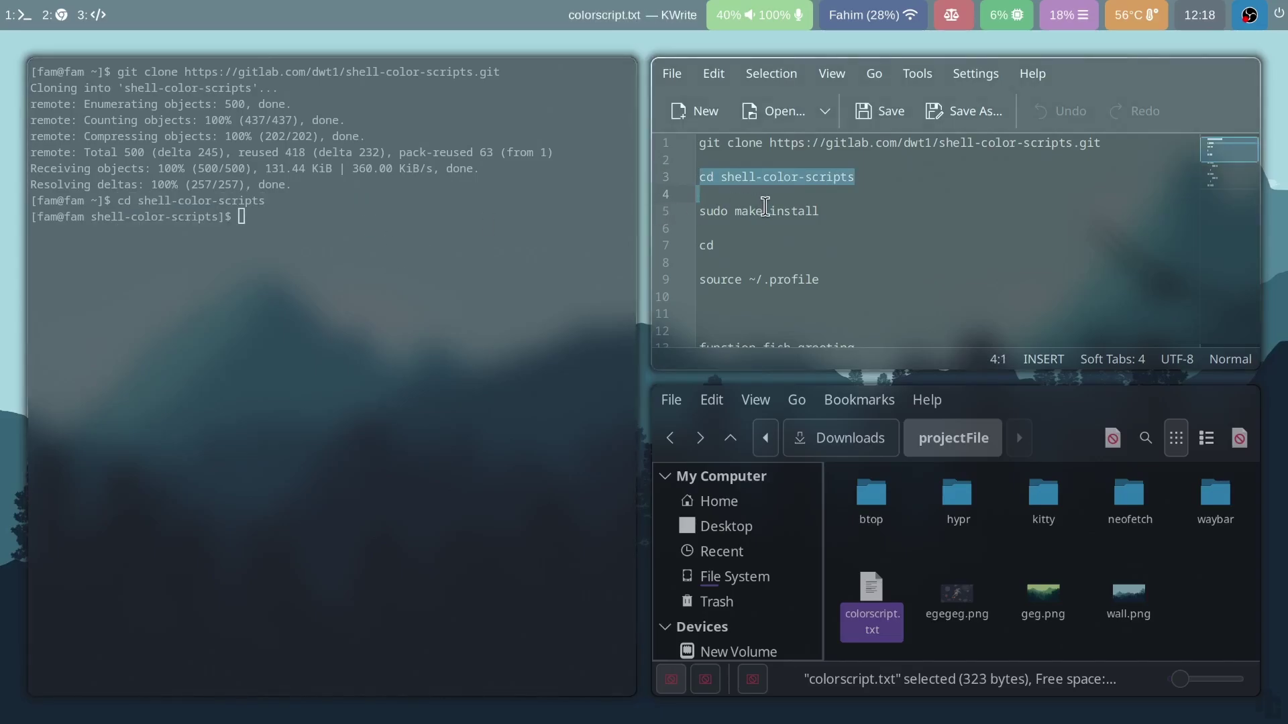
pyautogui.tripleClick(764, 212)
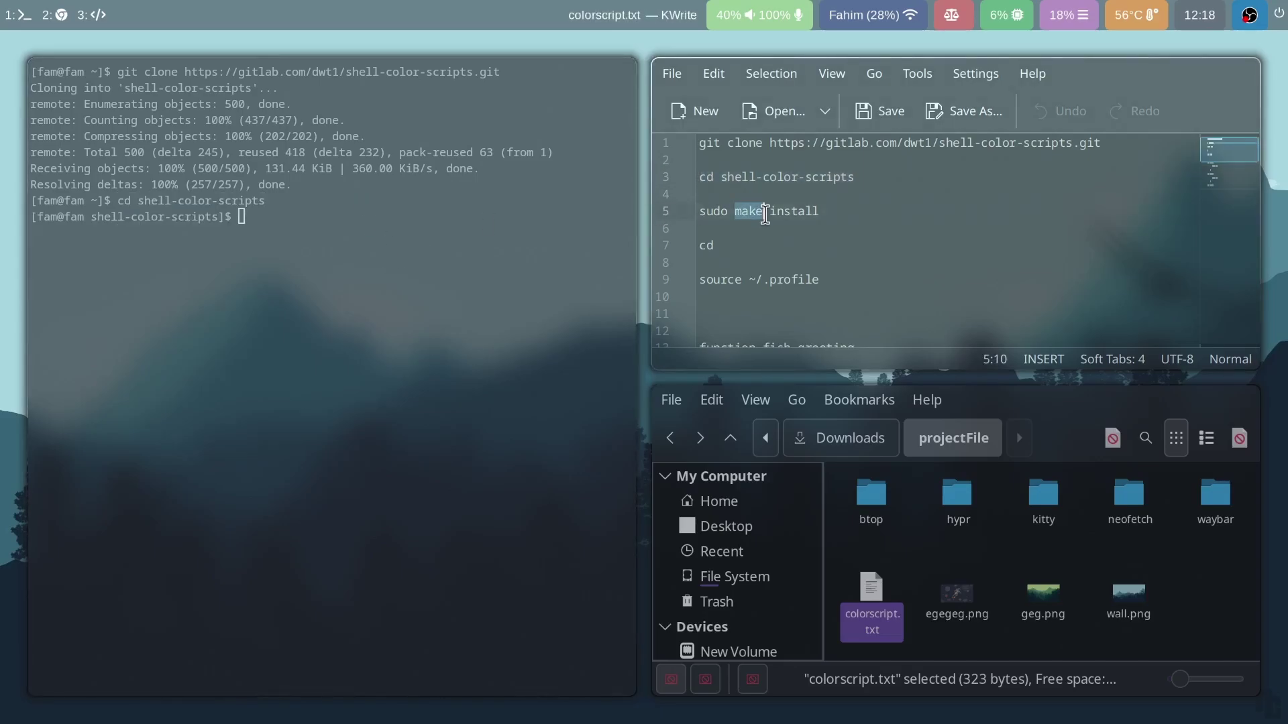
pyautogui.middleClick(363, 220)
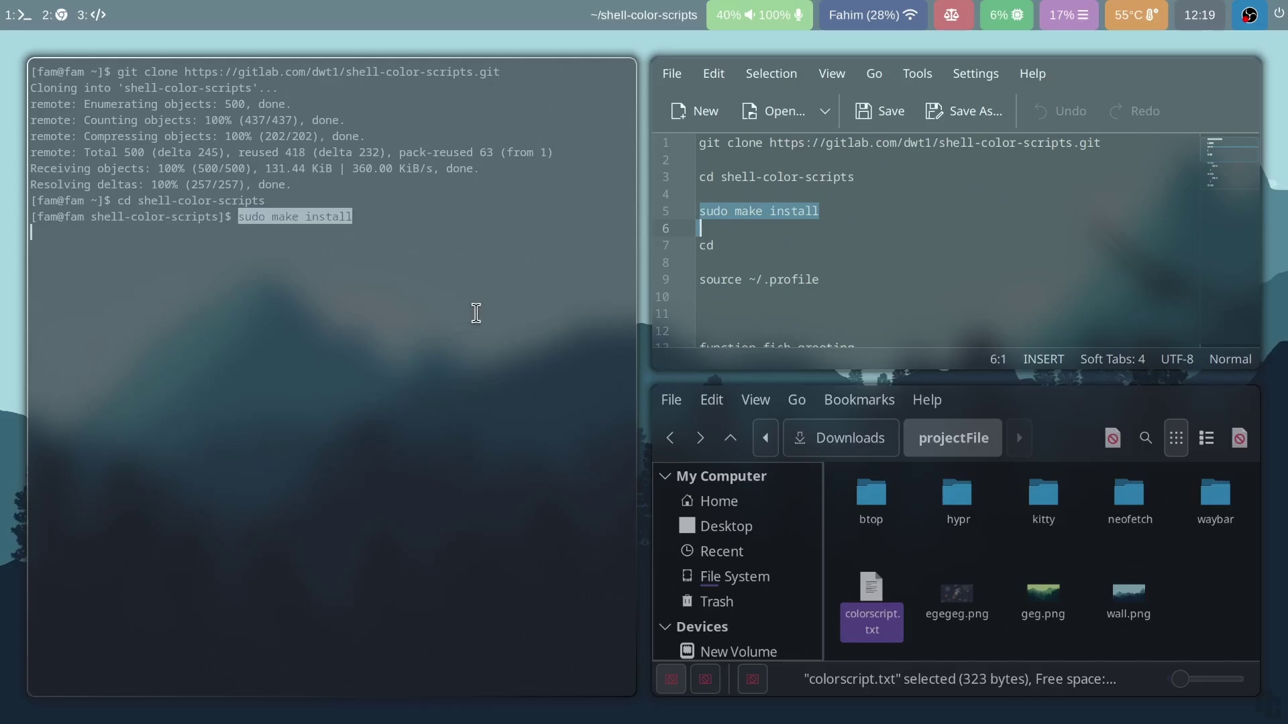
pyautogui.press('Return')
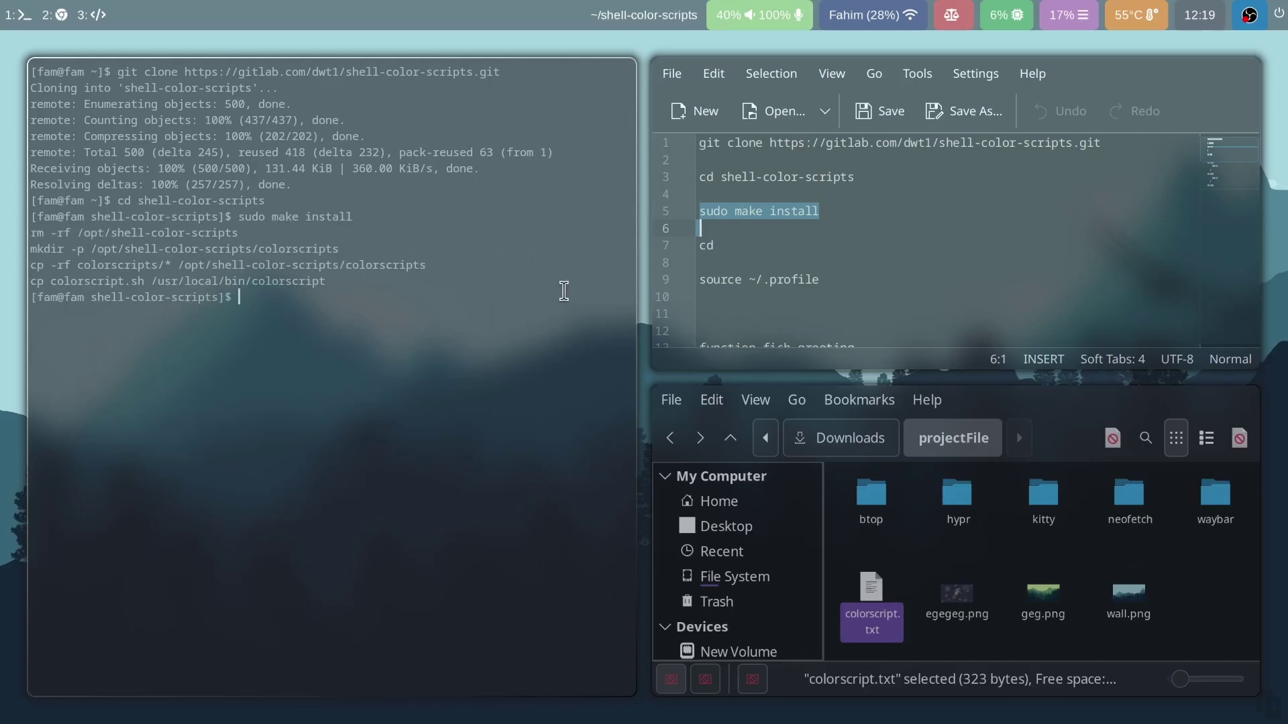
# Step: Return to the home directory and run colorscript -r in a cleared terminal
pyautogui.write('cd')
pyautogui.press('Return')
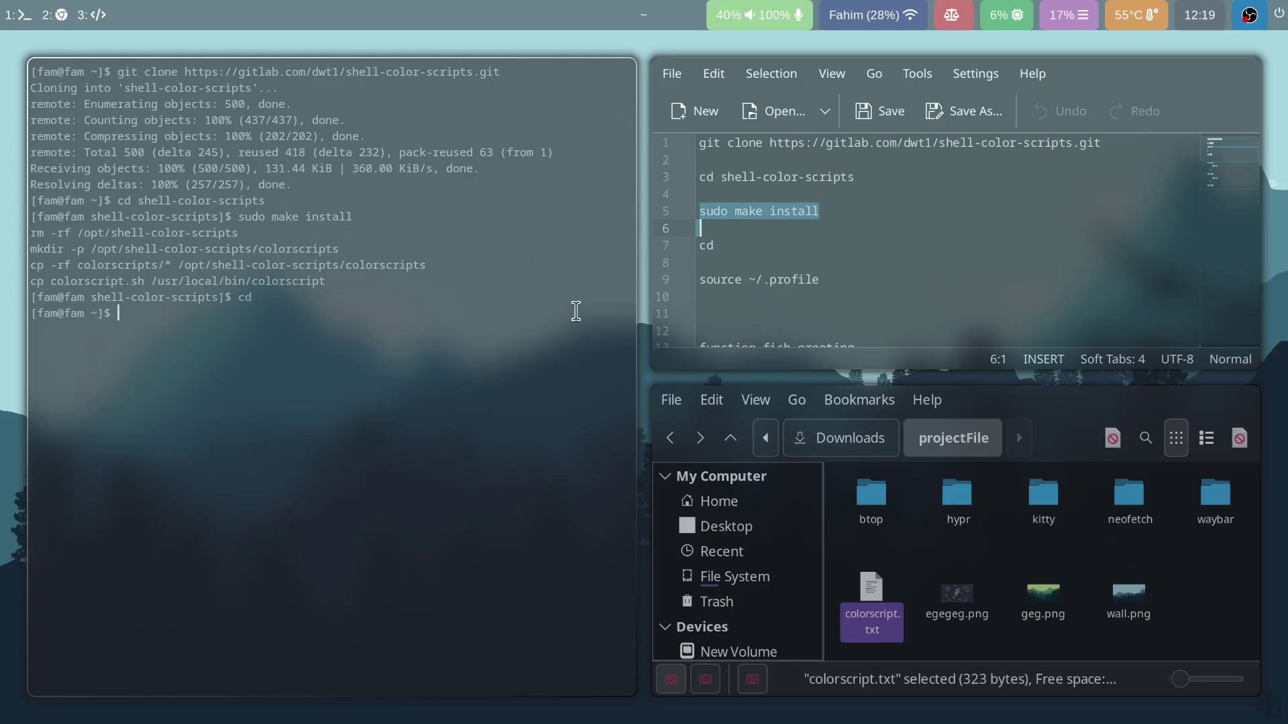
pyautogui.moveTo(819, 279); pyautogui.dragTo(699, 279)
pyautogui.hotkey('ctrl', 'l')
pyautogui.write('color')
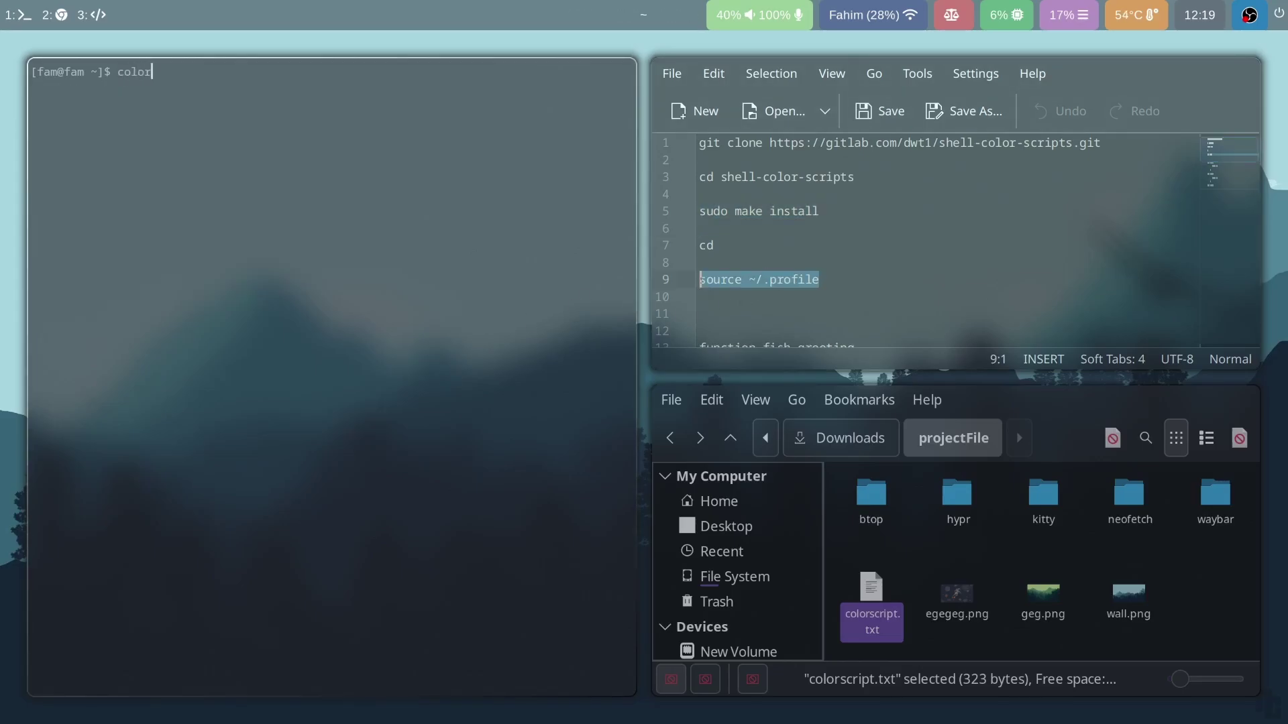
pyautogui.write('script')
pyautogui.click(822, 279)
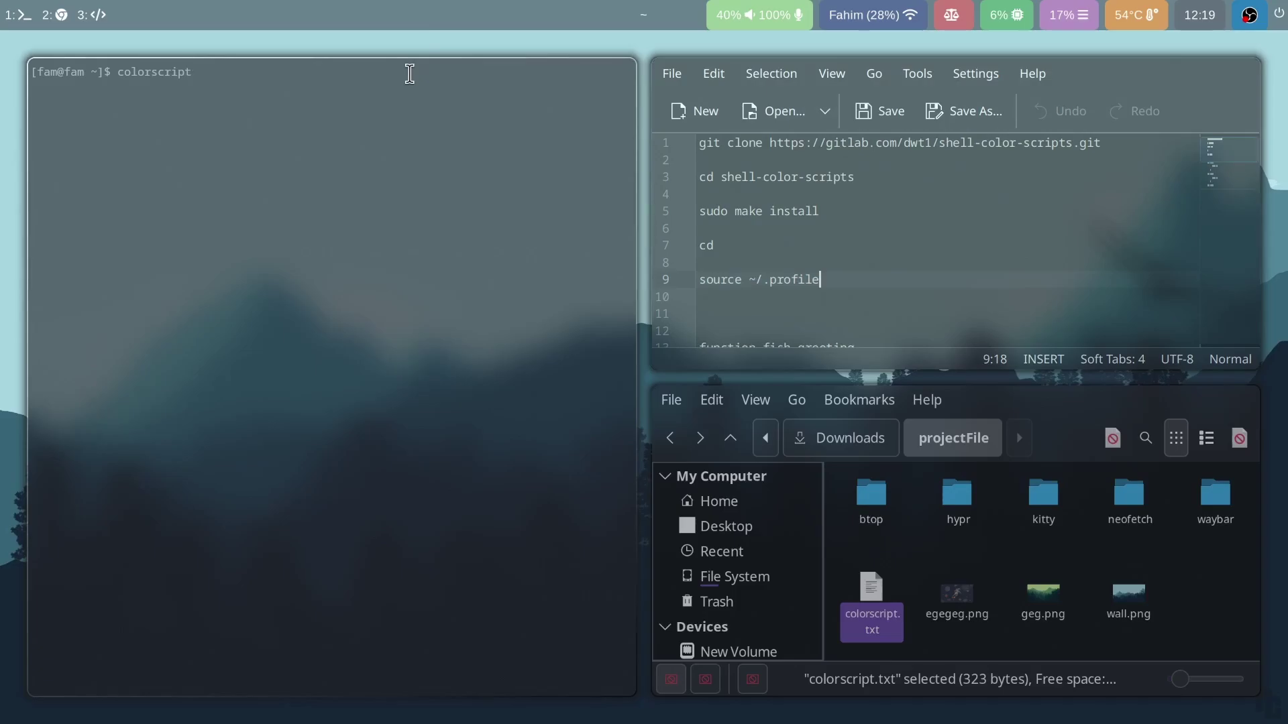
pyautogui.press('Return')
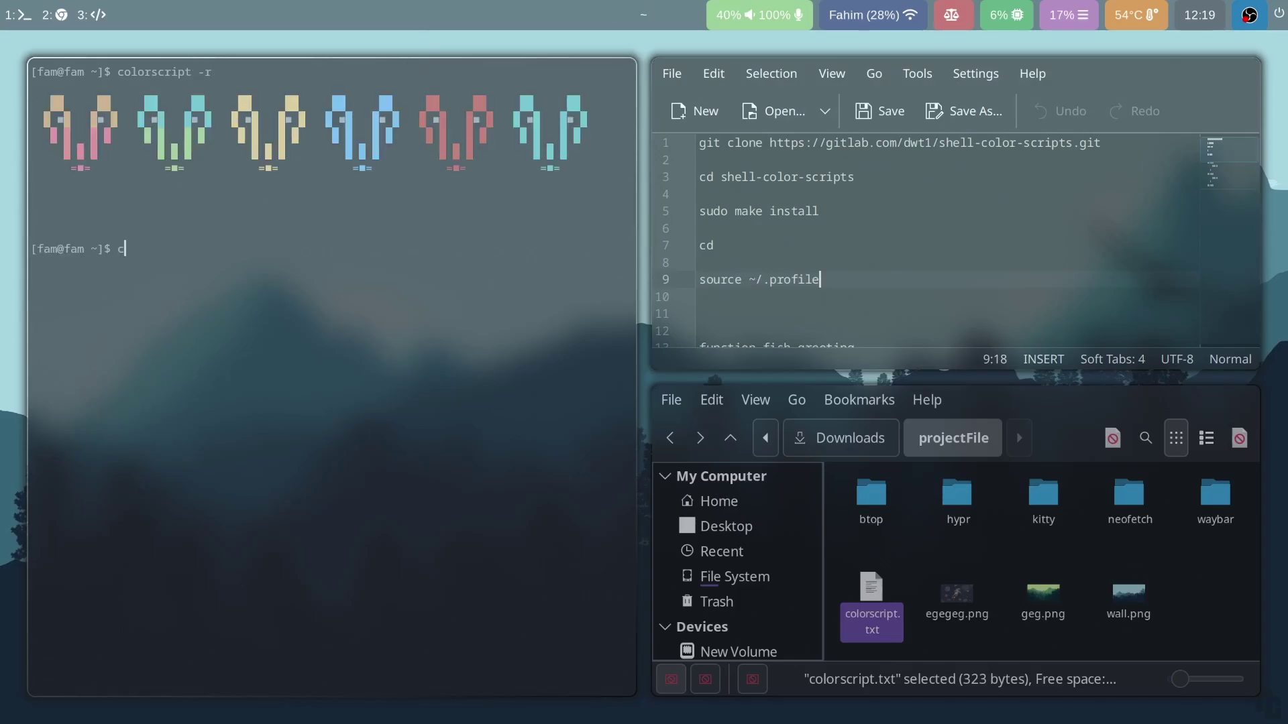
pyautogui.press('Return')
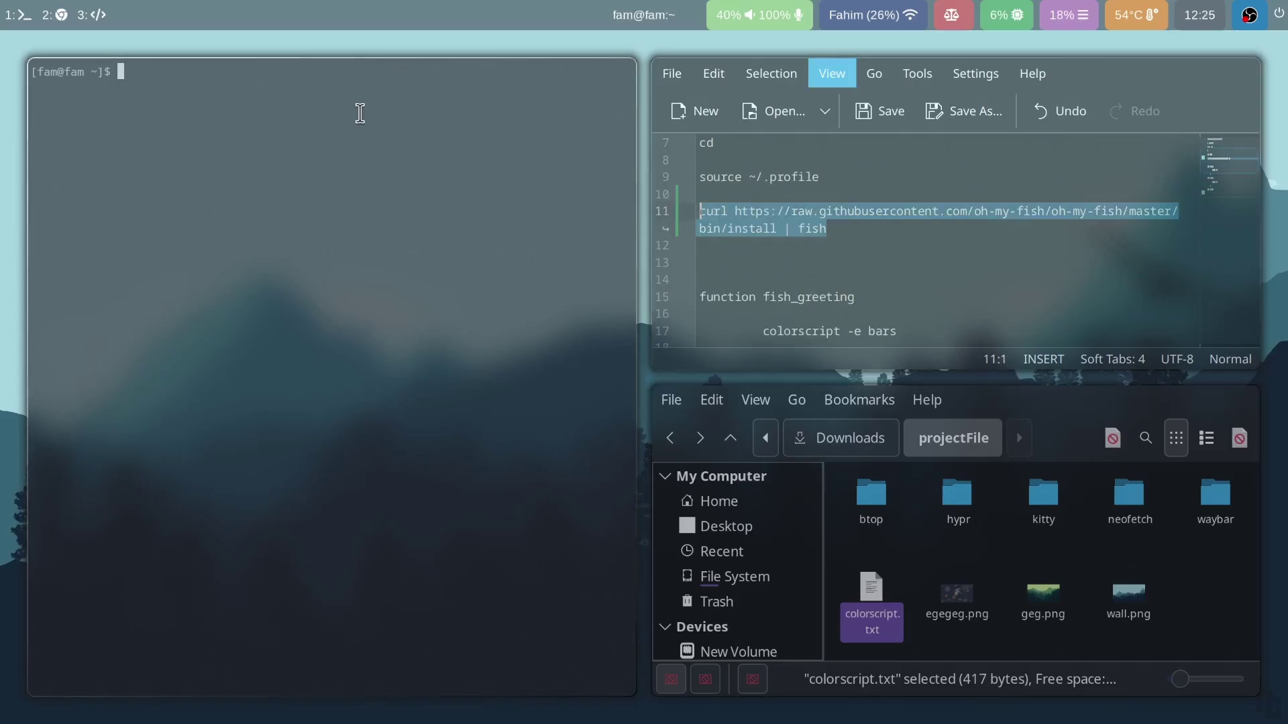
pyautogui.write('curl https://raw.githubusercontent.com/oh-my-fish/oh-my-fish/master/bin/install | fish')
pyautogui.press('Return')
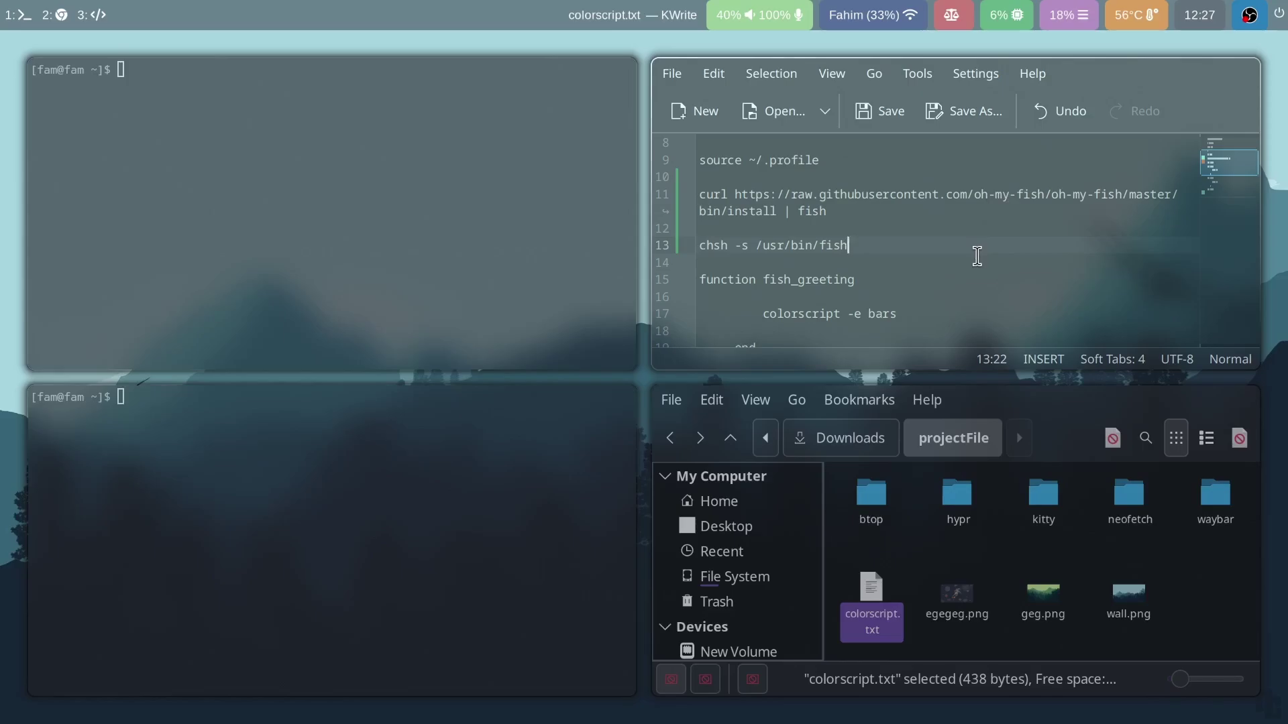
# Step: Change the login shell with chsh -s /usr/bin/fish from colorscript.txt, entering the account password, and clear the terminal
pyautogui.scroll(2, 979, 252)
pyautogui.scroll(-2, 952, 258)
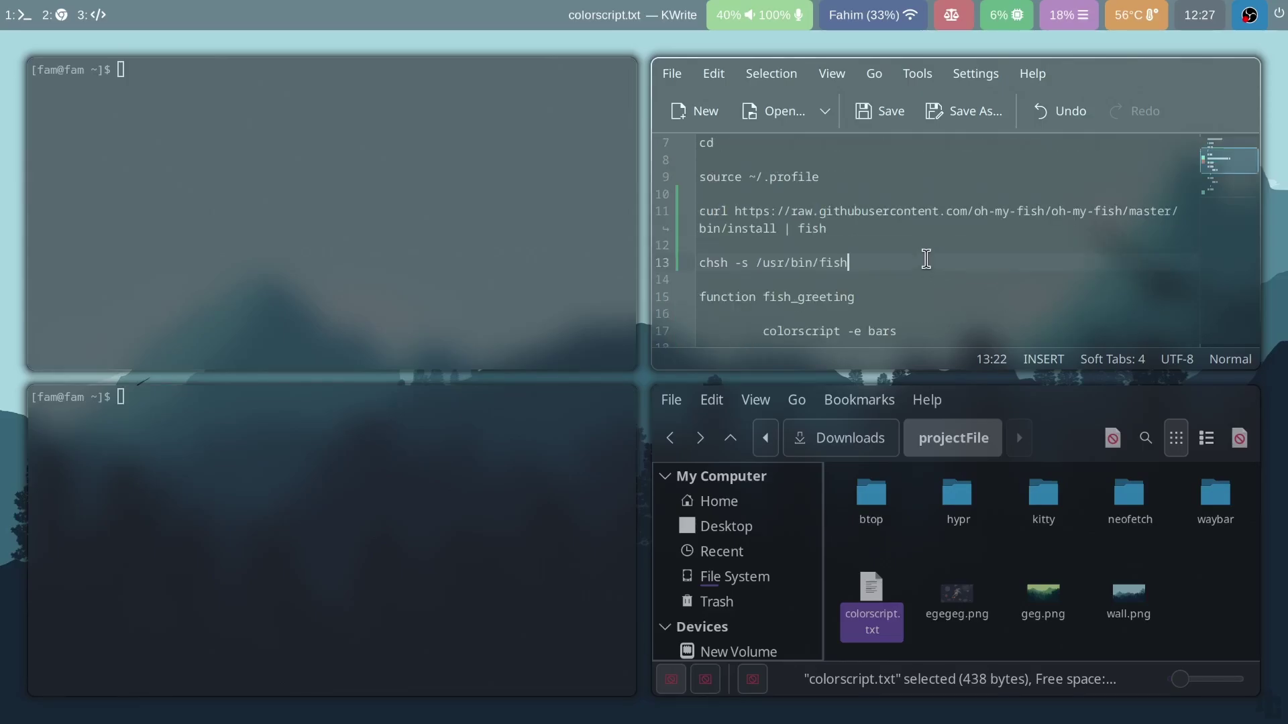
pyautogui.moveTo(850, 263); pyautogui.dragTo(688, 257)
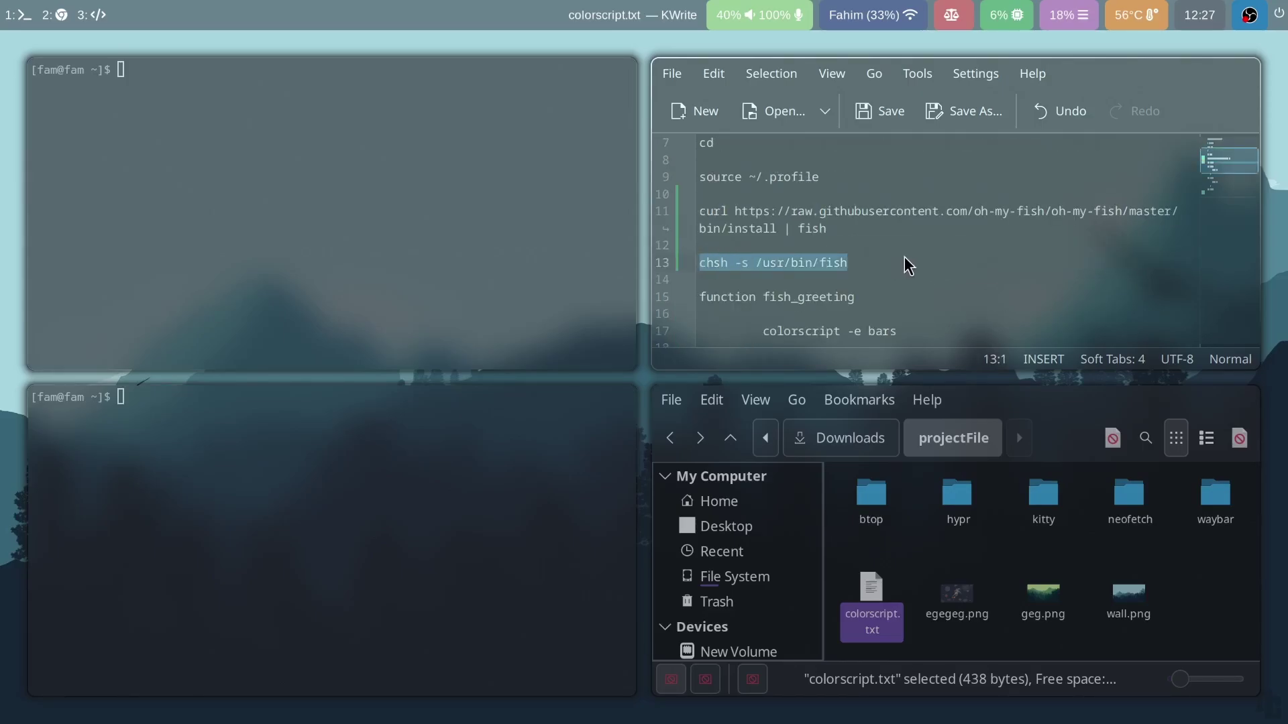
pyautogui.middleClick(263, 89)
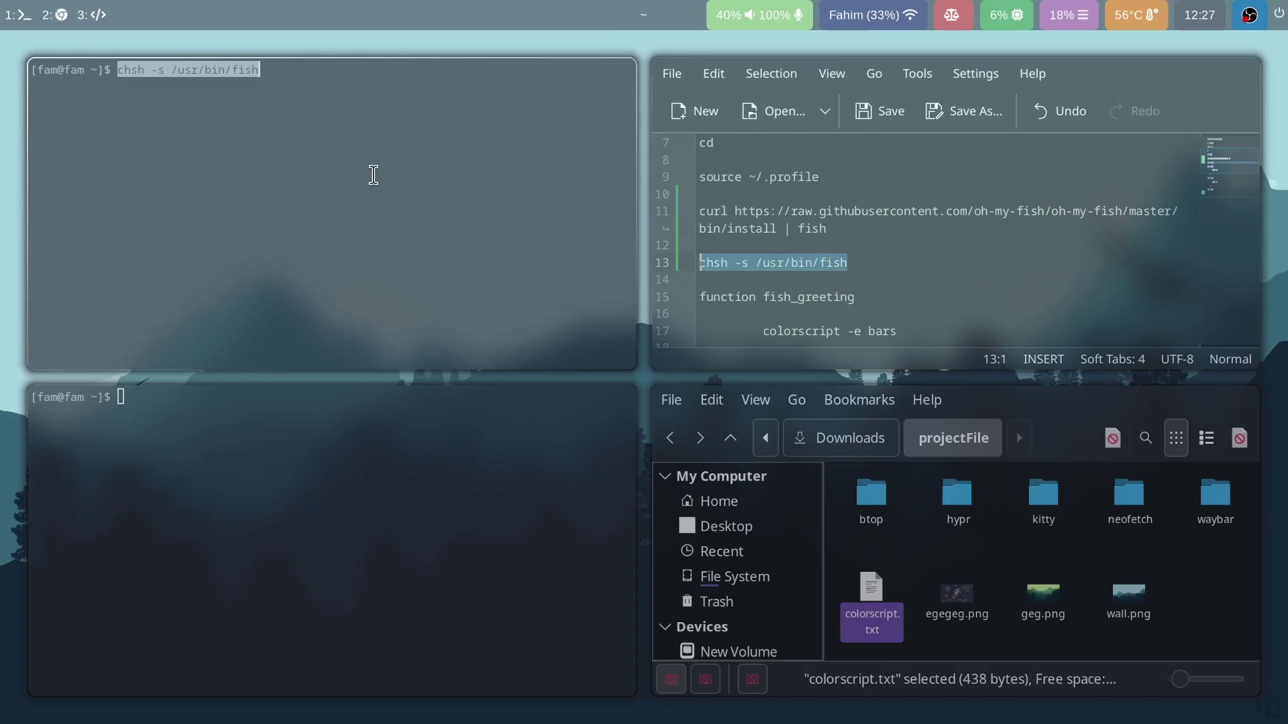
pyautogui.press('Return')
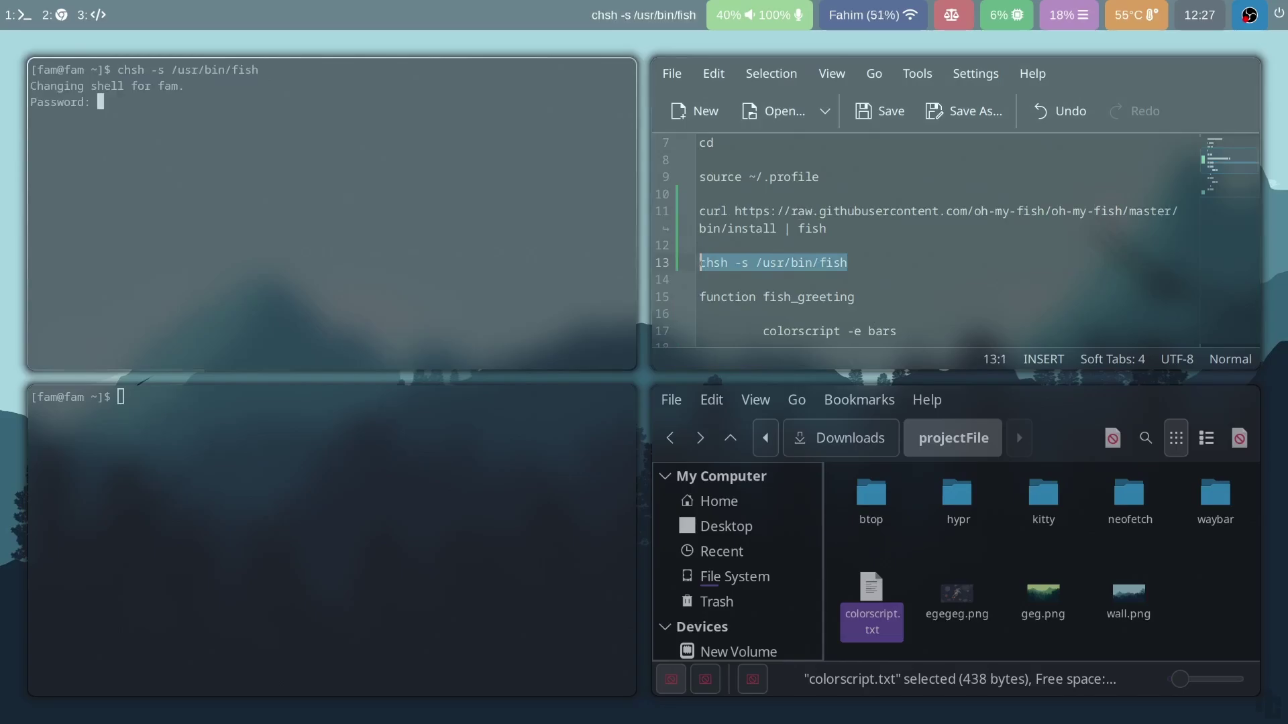
pyautogui.press('Return')
pyautogui.write('c')
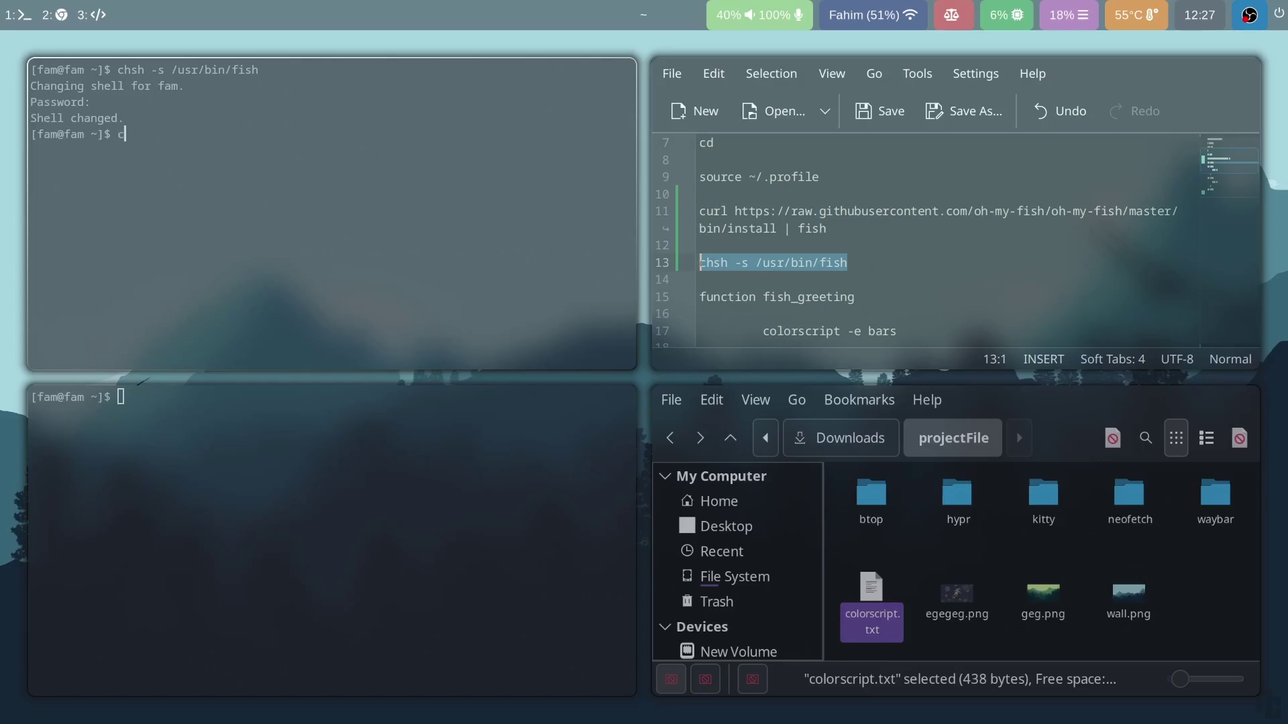
pyautogui.write('lear')
pyautogui.press('Return')
# Step: Open and clear one more terminal, and close the terminals, KWrite and file manager windows on the workspace
pyautogui.press('super+Return')
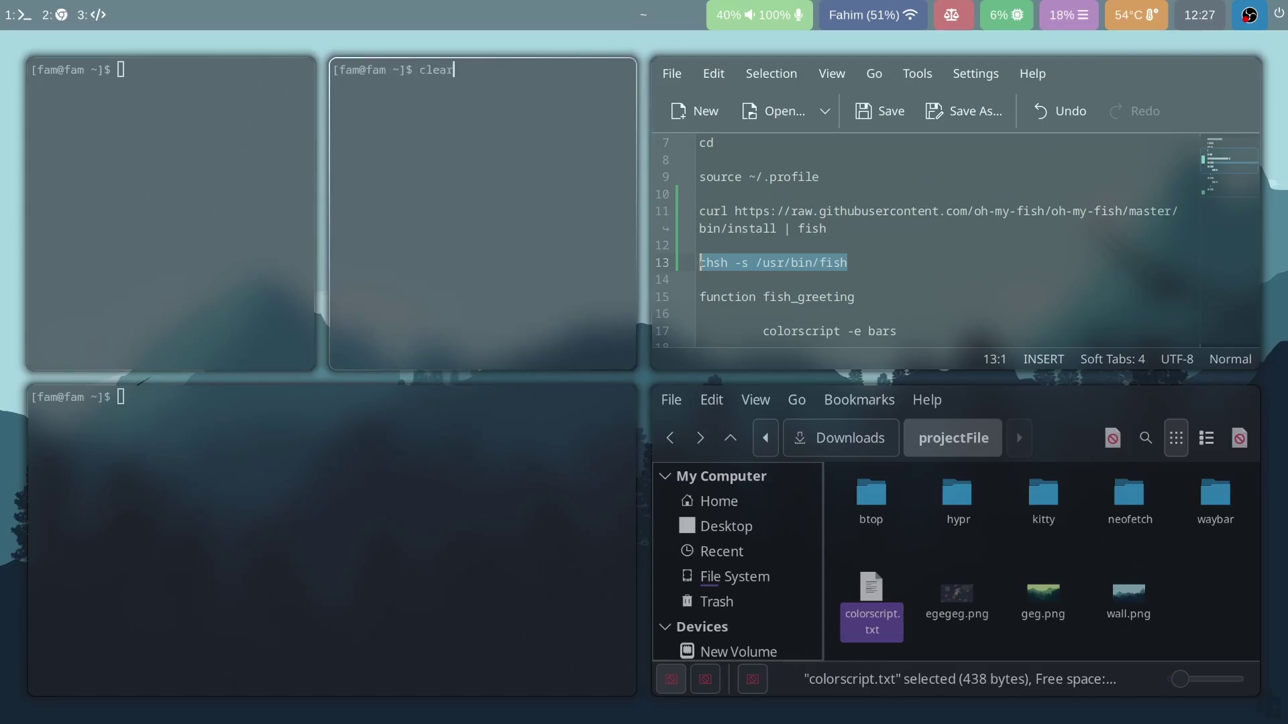
pyautogui.press('Return')
pyautogui.press('super+q')
pyautogui.press('super+q')
pyautogui.press('super+q')
pyautogui.press('super+q')
pyautogui.press('super+q')
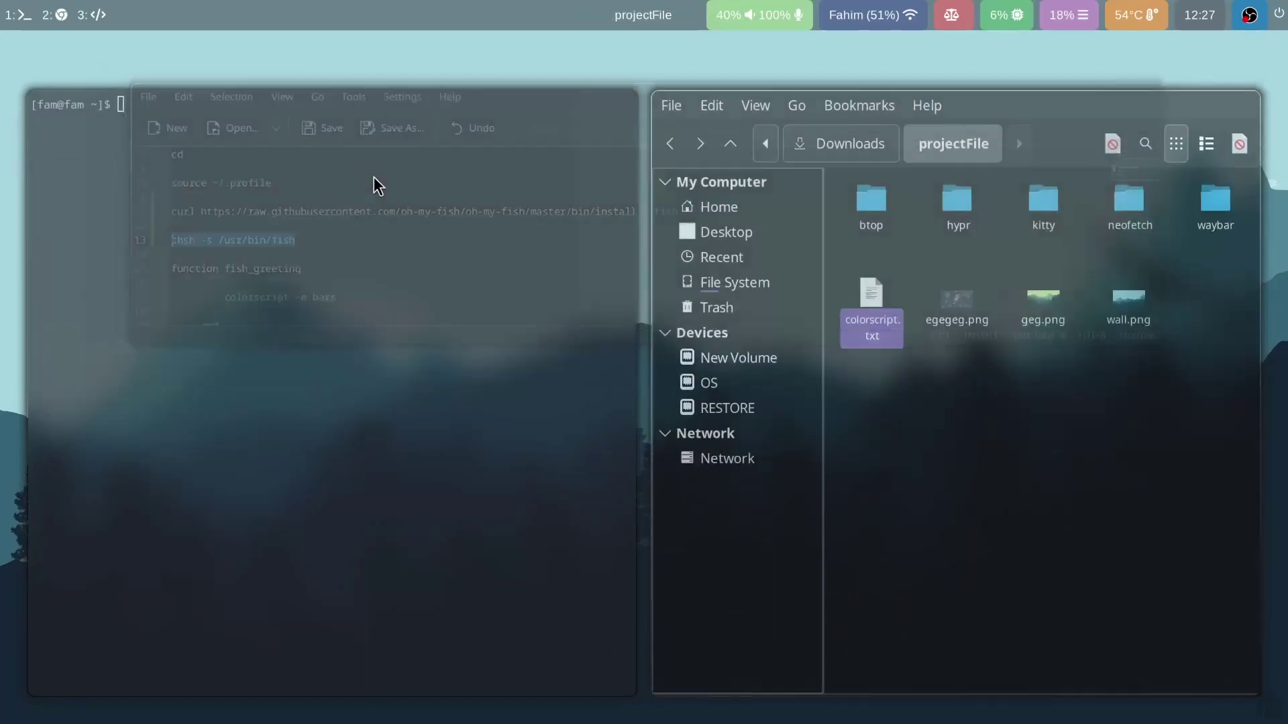
# Step: Open a terminal on workspace 1 and the Downloads/projectFile folder in a file manager beside it
pyautogui.press('super+1')
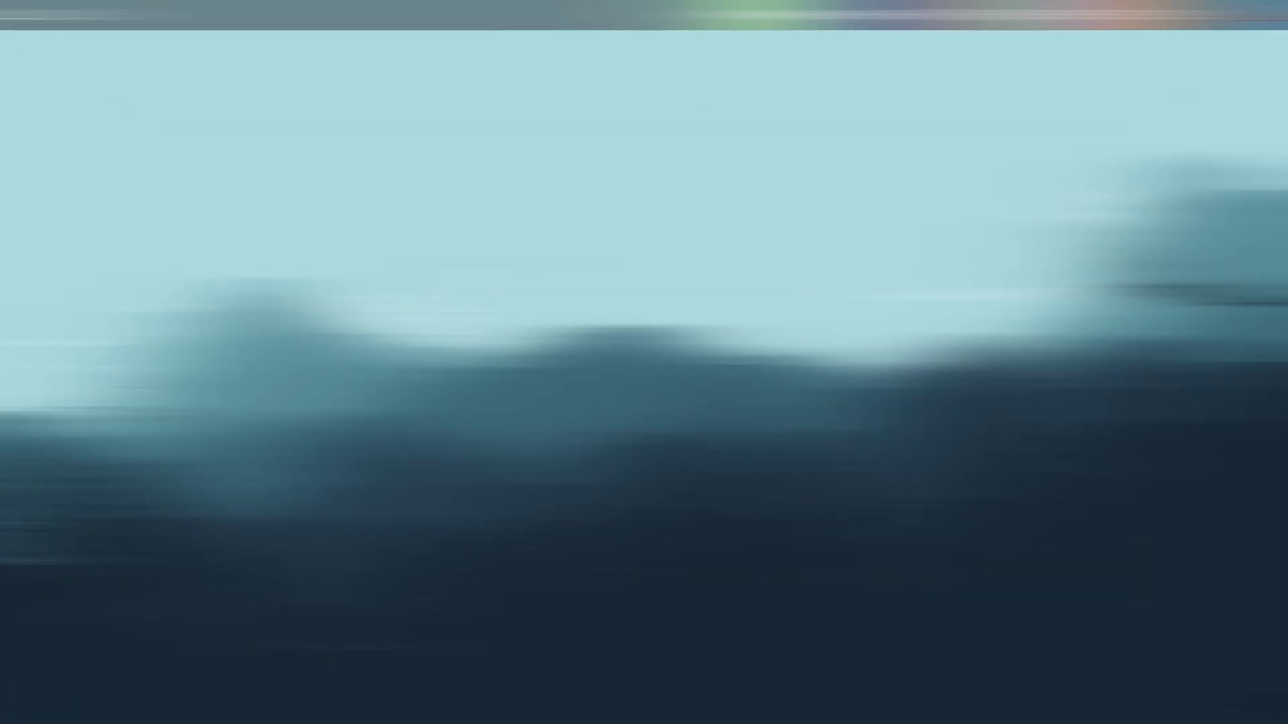
pyautogui.press('super+Return')
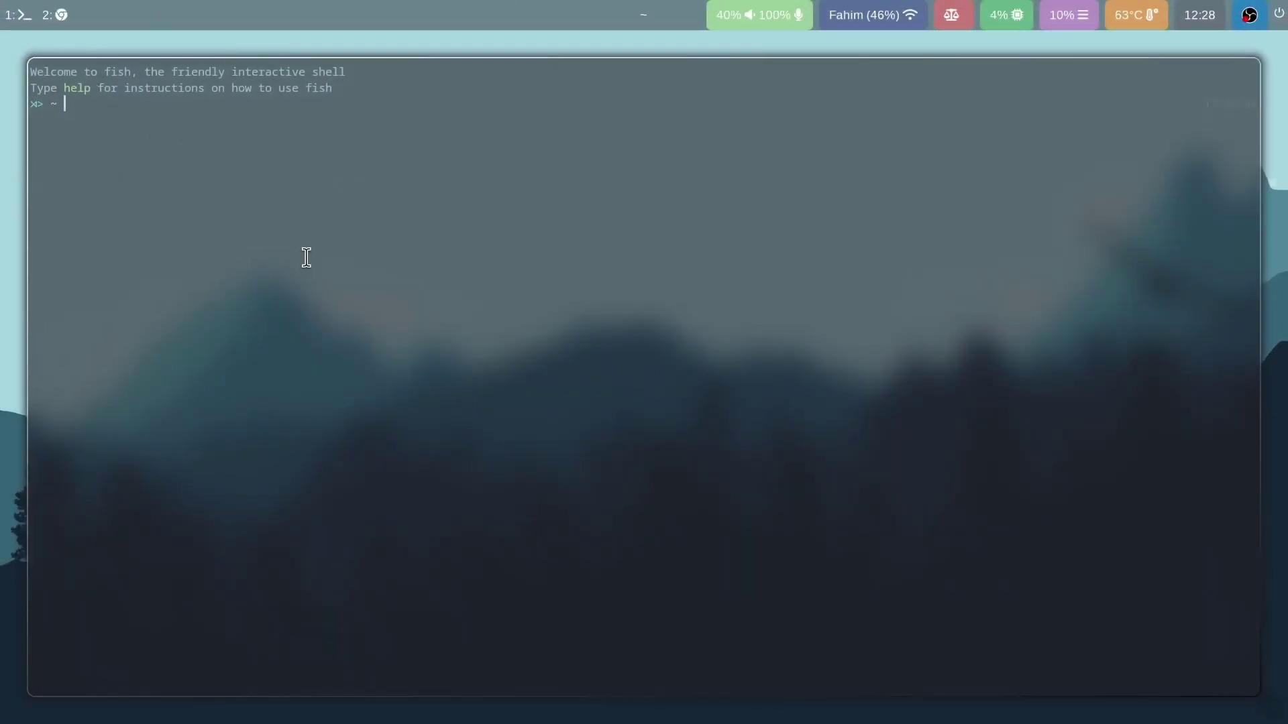
pyautogui.press('super+e')
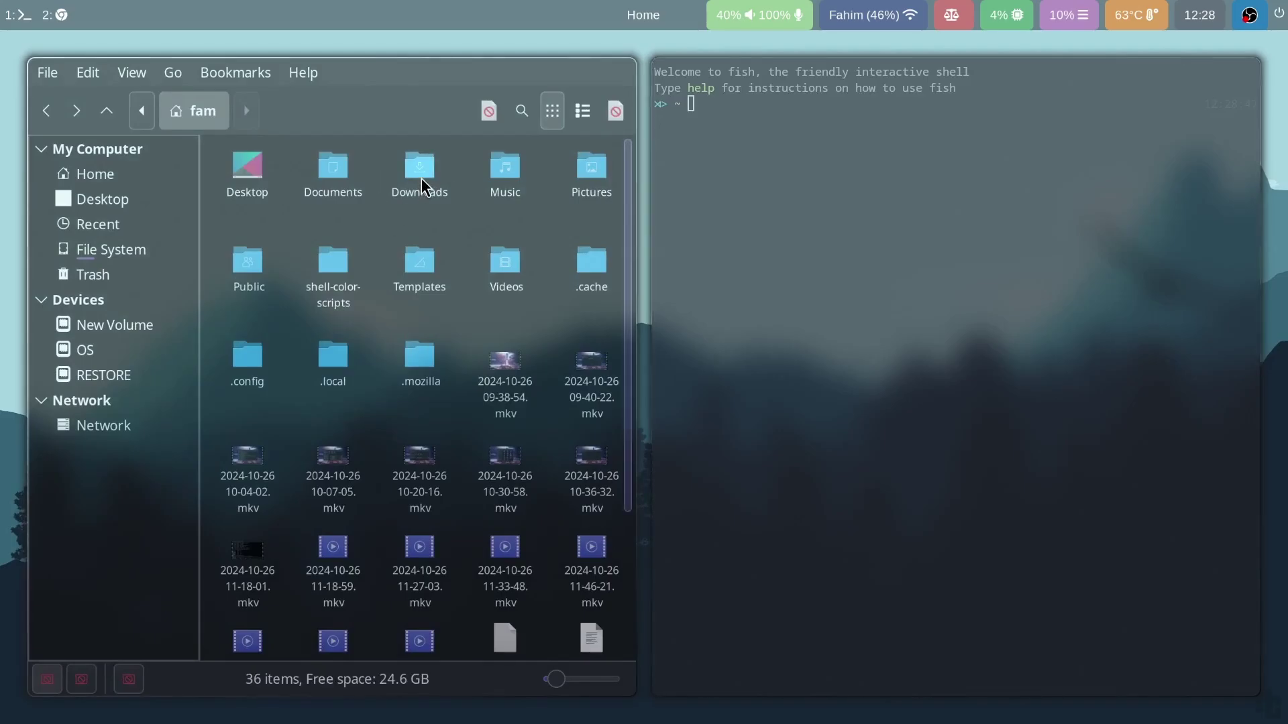
pyautogui.doubleClick(421, 178)
pyautogui.doubleClick(252, 176)
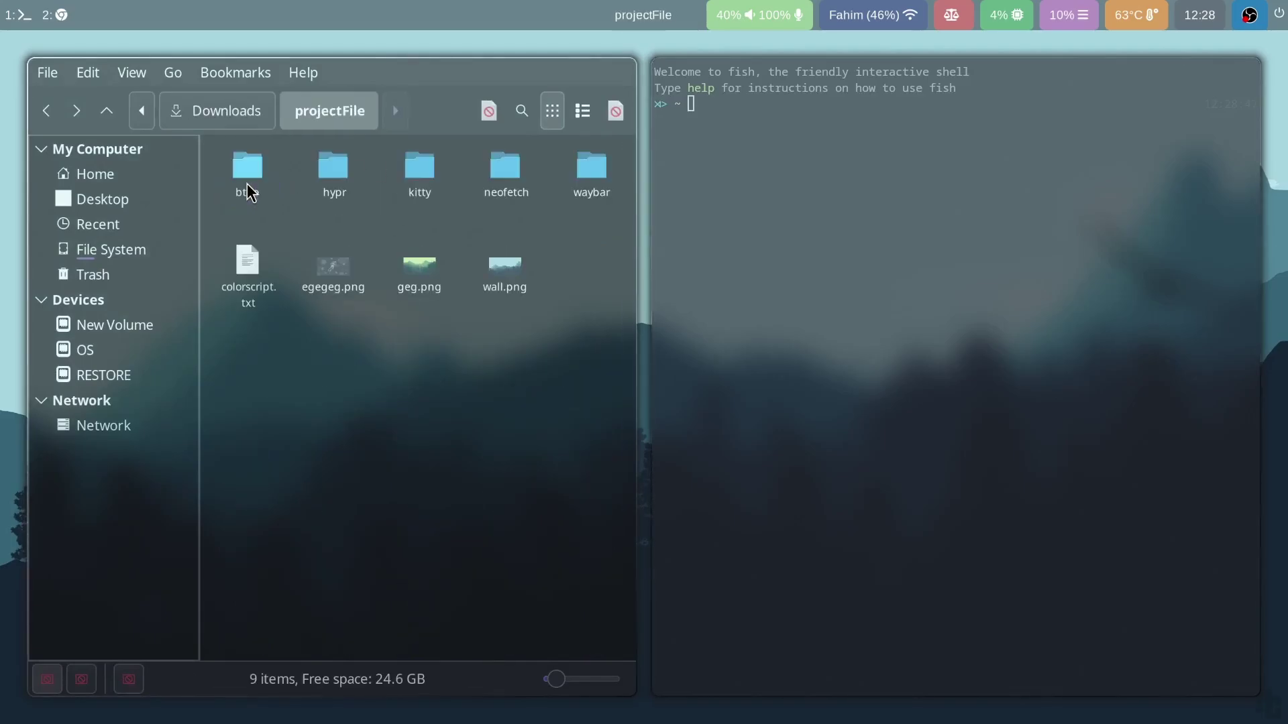
# Step: Open colorscript.txt and define the fish_greeting function in the fish terminal with the body colorscript -e bars, ending it with end
pyautogui.click(242, 276)
pyautogui.doubleClick(242, 275)
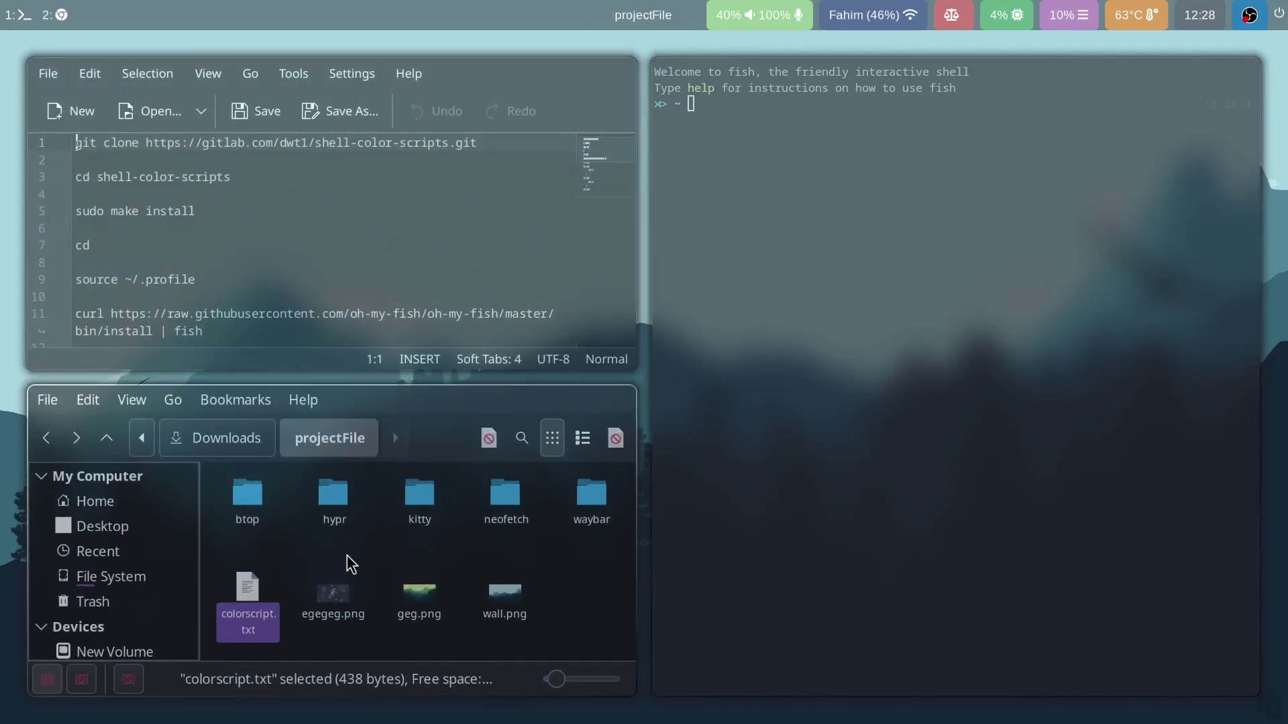
pyautogui.scroll(-2, 291, 261)
pyautogui.scroll(-2, 272, 249)
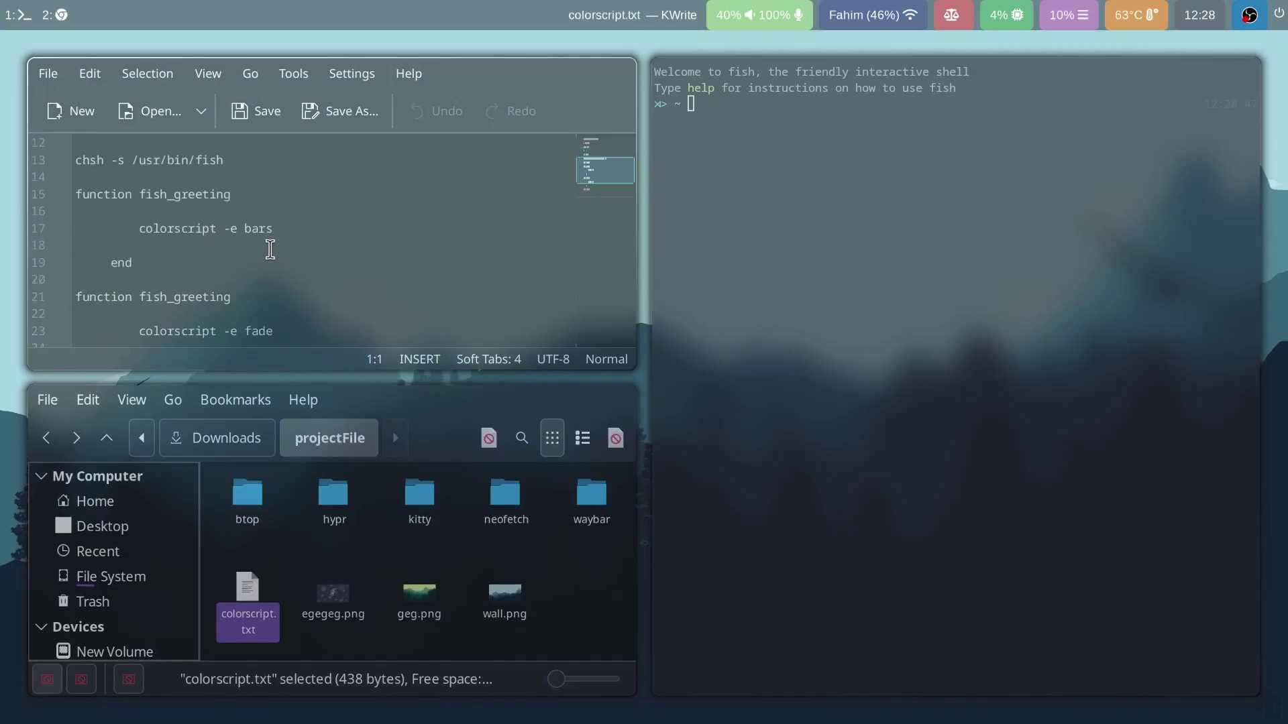
pyautogui.moveTo(231, 195); pyautogui.dragTo(75, 202)
pyautogui.press('super+c')
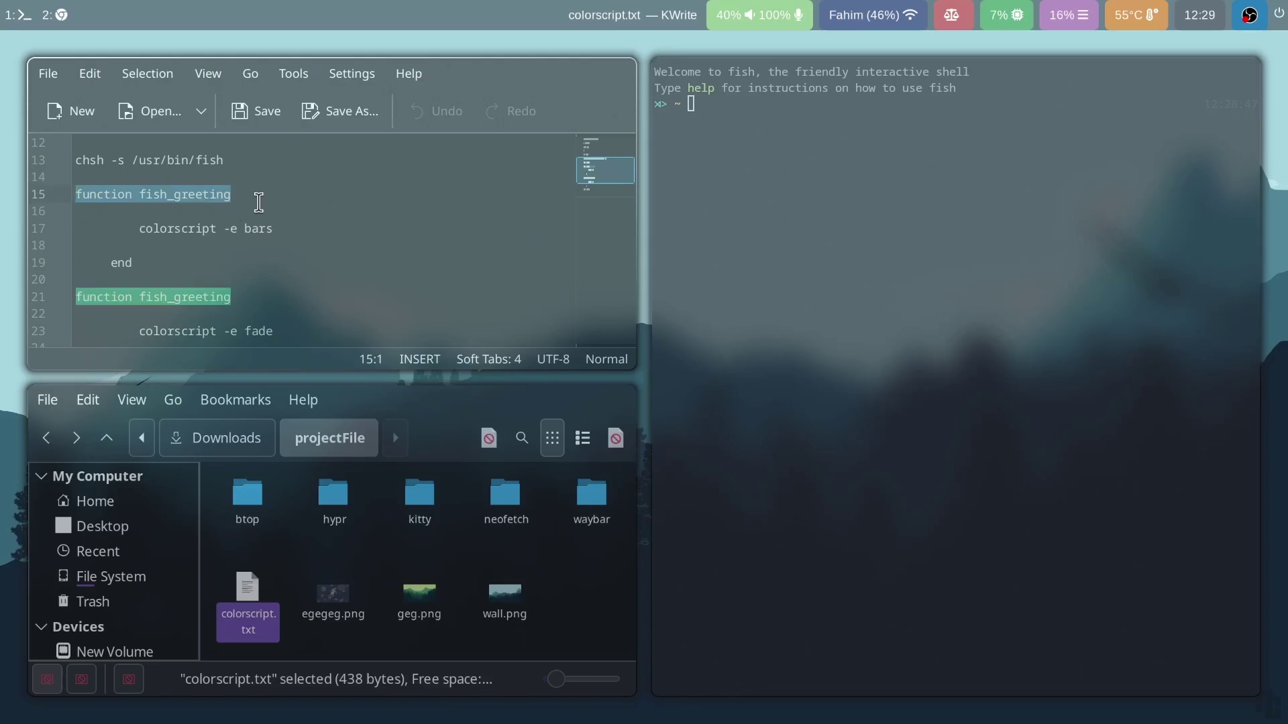
pyautogui.click(890, 143)
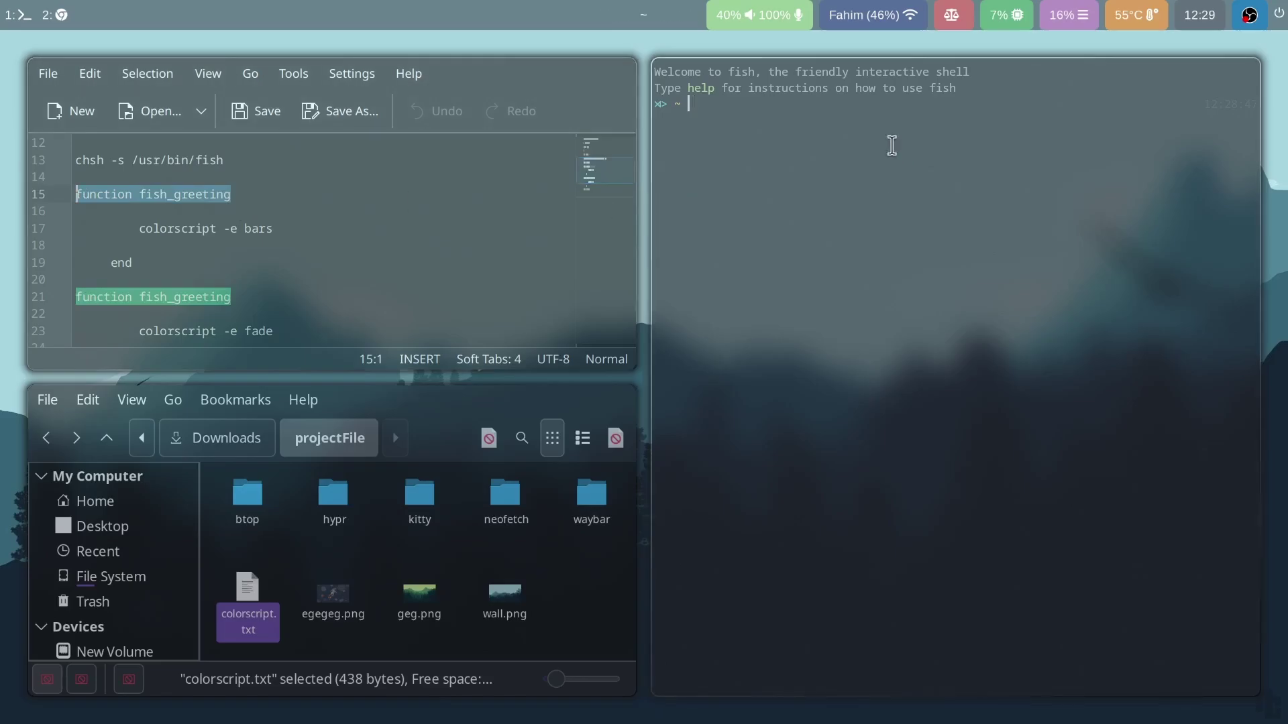
pyautogui.middleClick(886, 137)
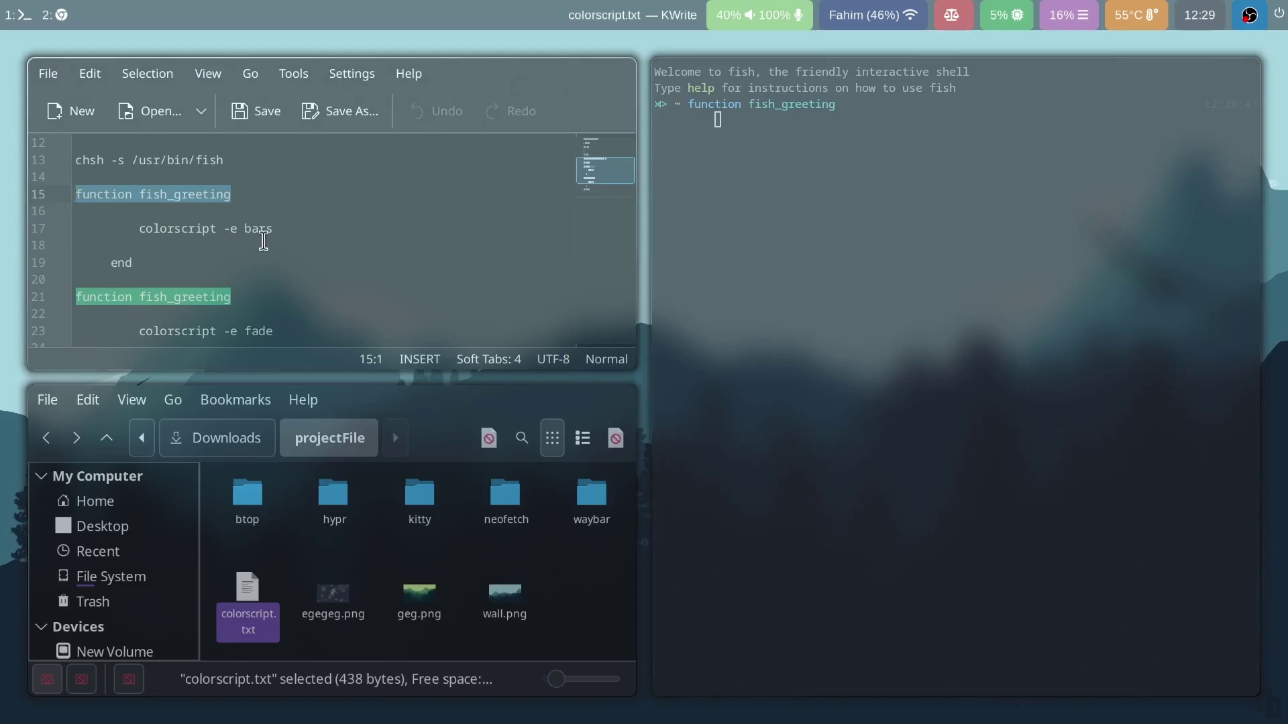
pyautogui.moveTo(272, 229); pyautogui.dragTo(139, 228)
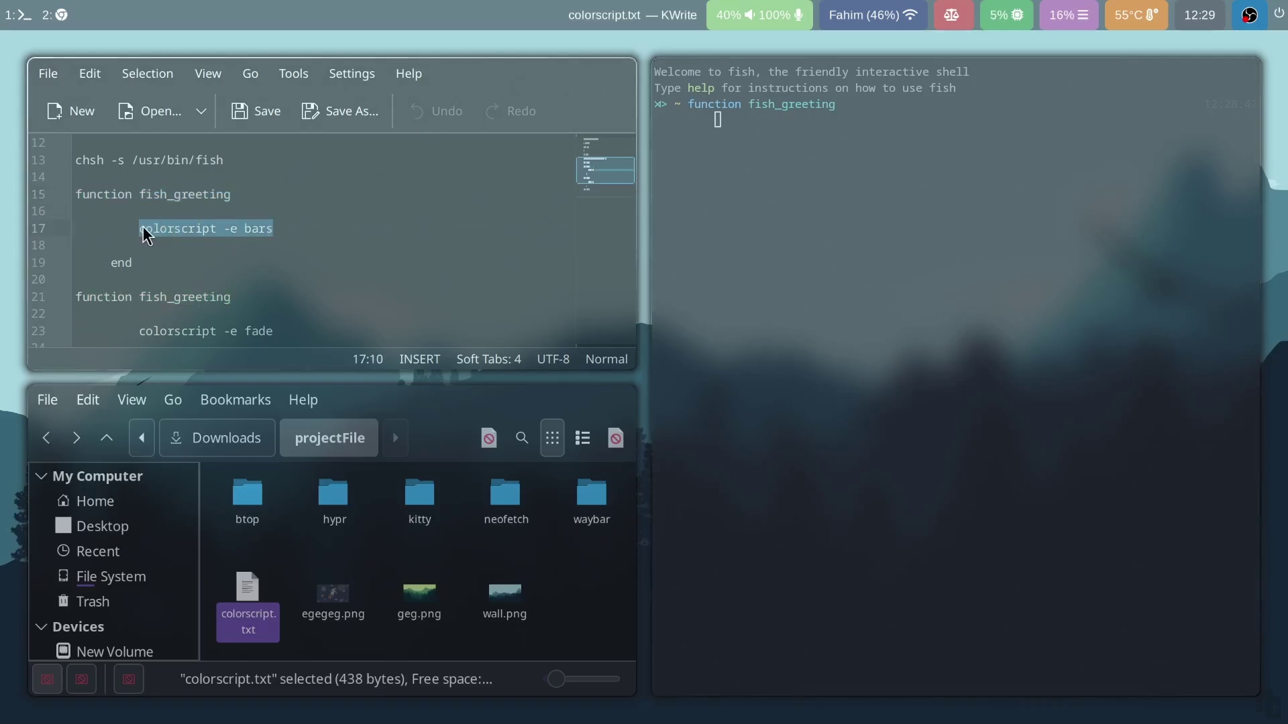
pyautogui.middleClick(766, 129)
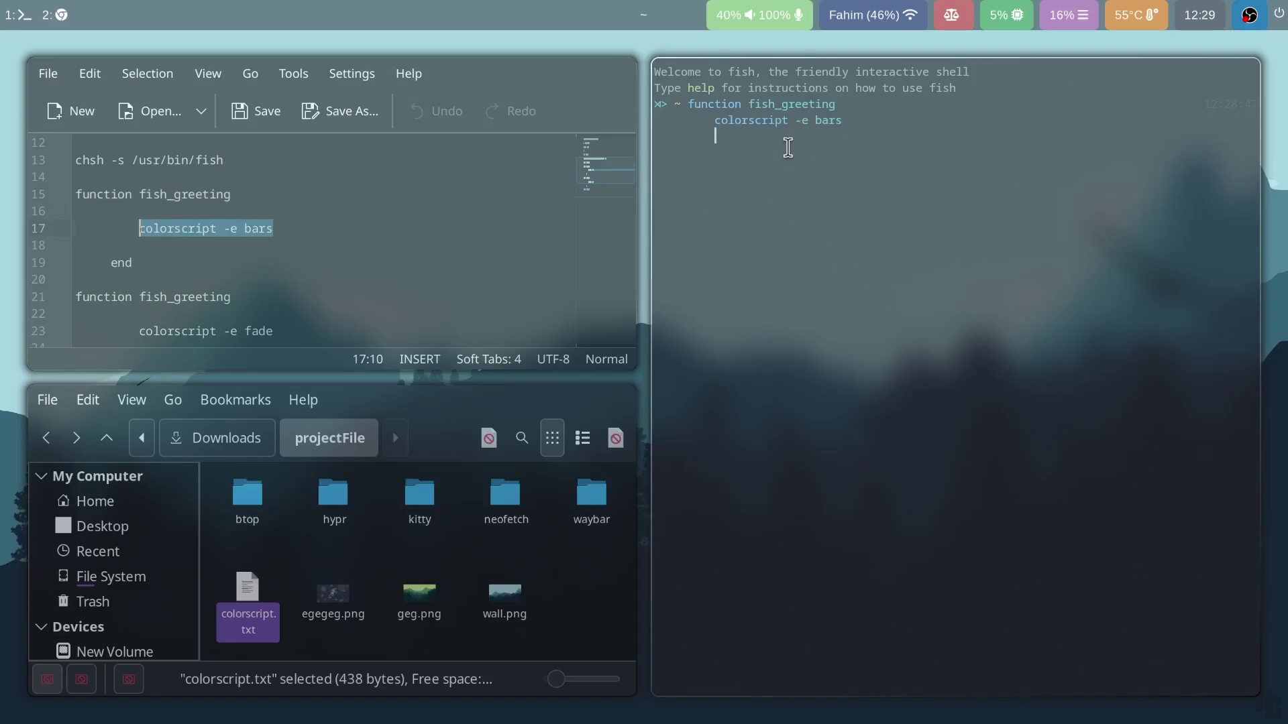
pyautogui.write('end')
# Step: Save the greeting by running funcsave fish_greeting copied from colorscript.txt, clear the terminal and try the greeting in a new terminal
pyautogui.scroll(-2, 275, 262)
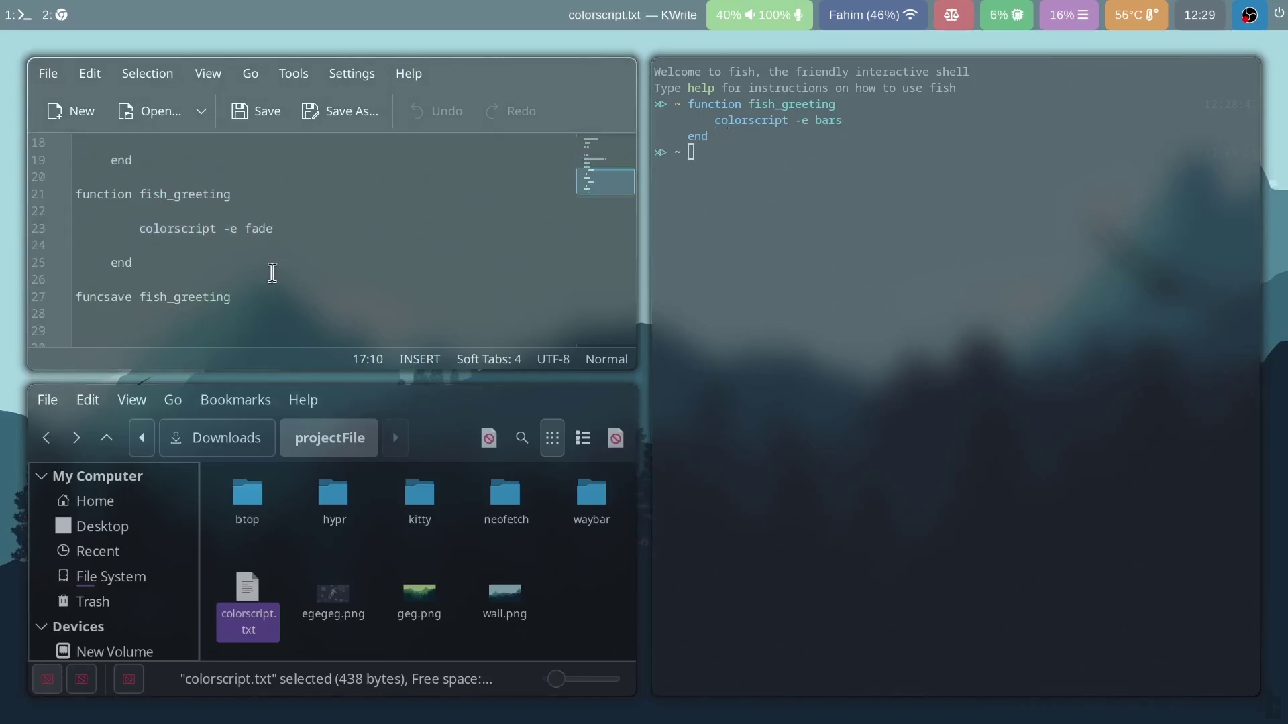
pyautogui.moveTo(233, 297); pyautogui.dragTo(74, 304)
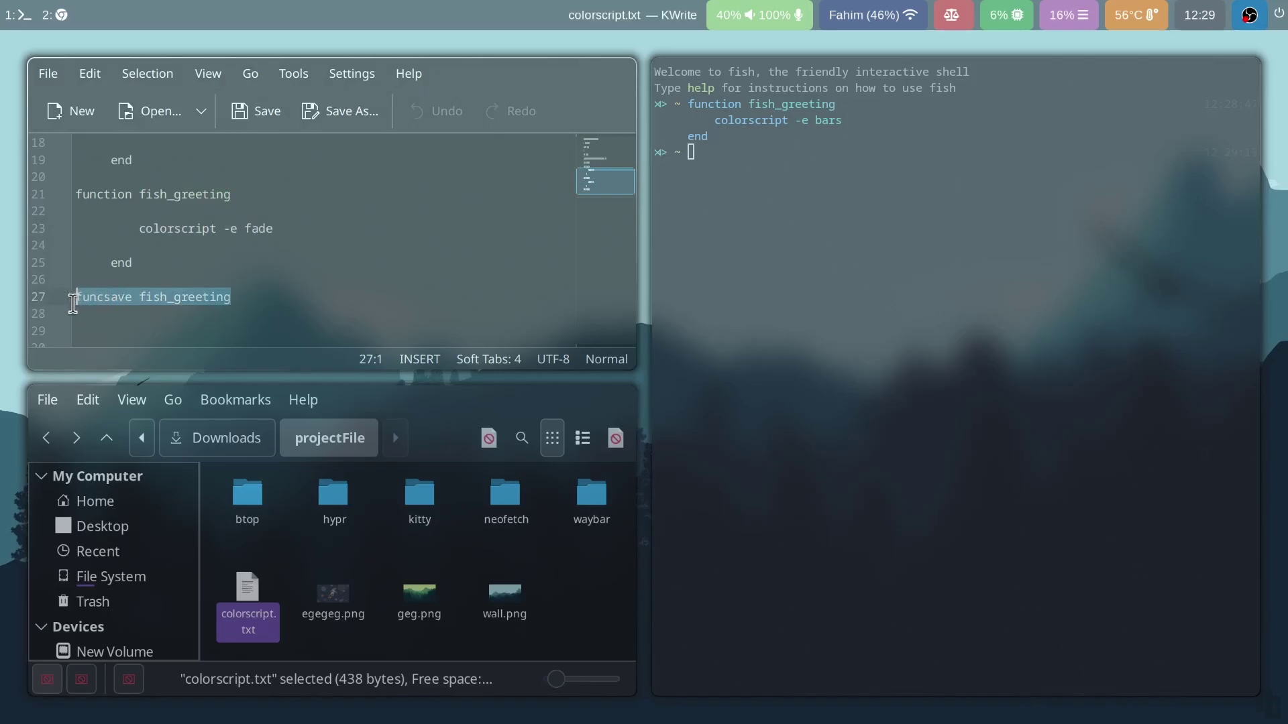
pyautogui.rightClick(106, 296)
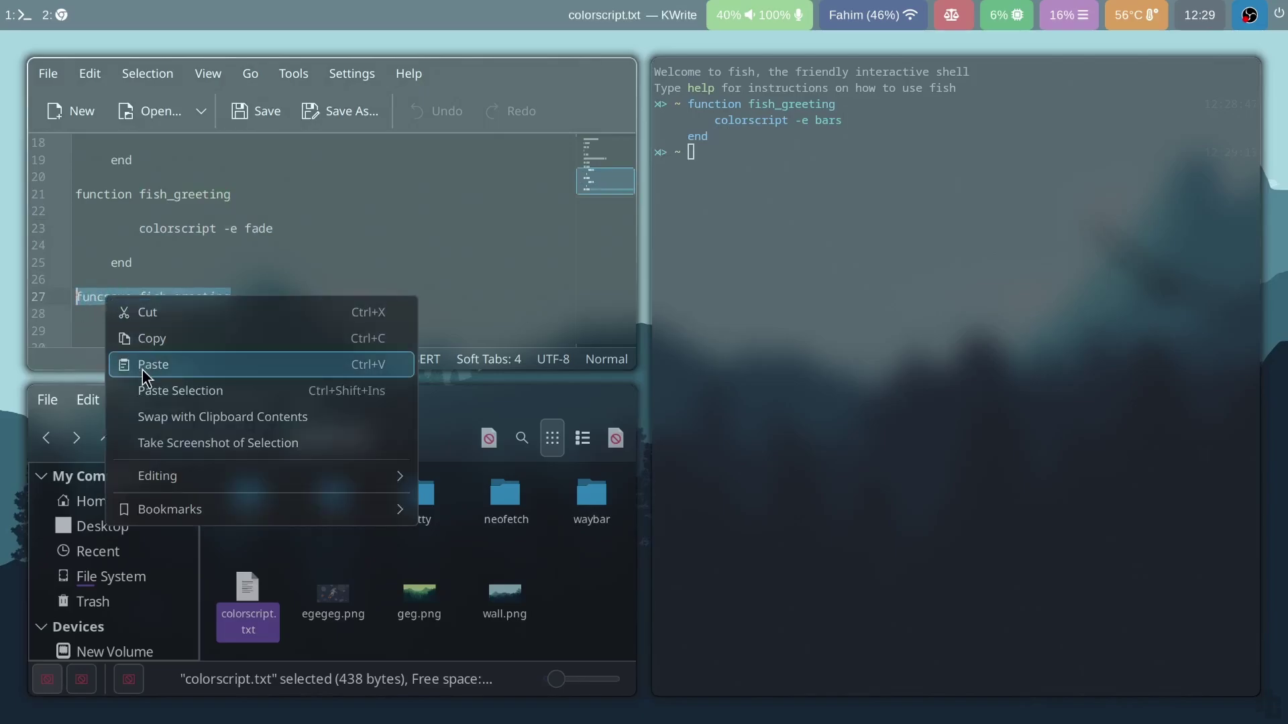
pyautogui.click(142, 338)
pyautogui.hotkey('ctrl', 'shift', 'v')
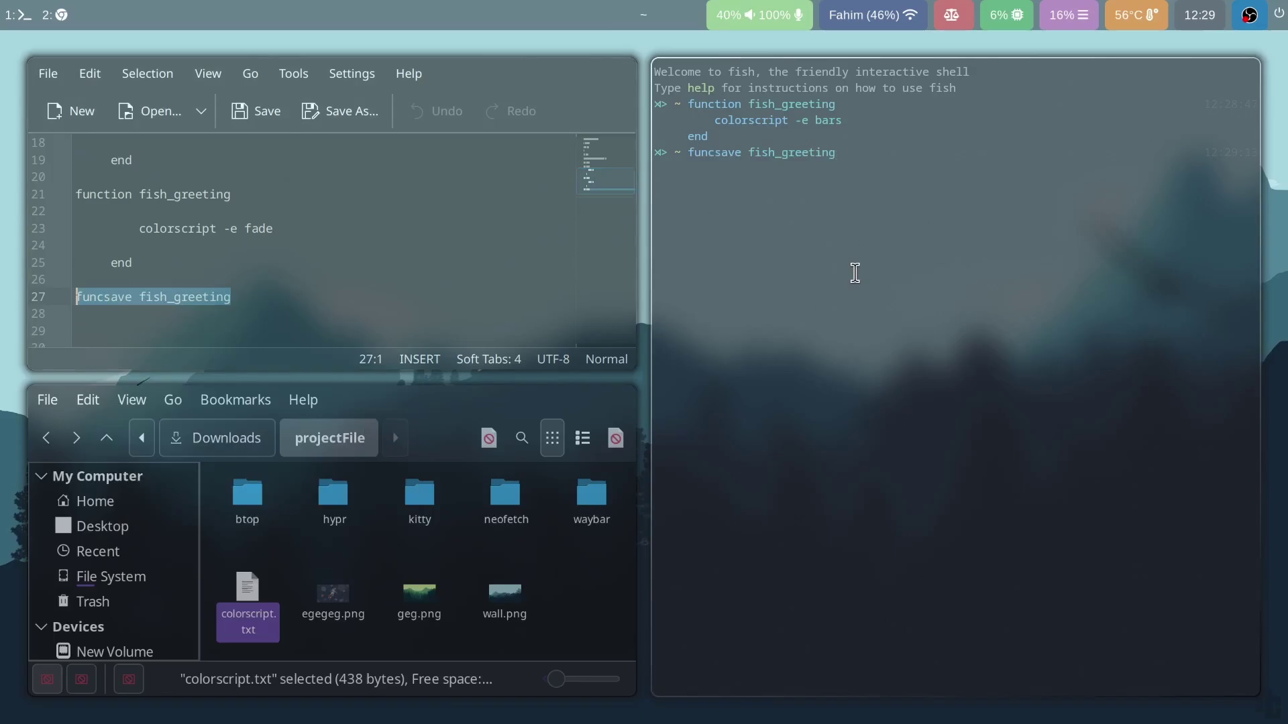
pyautogui.press('Return')
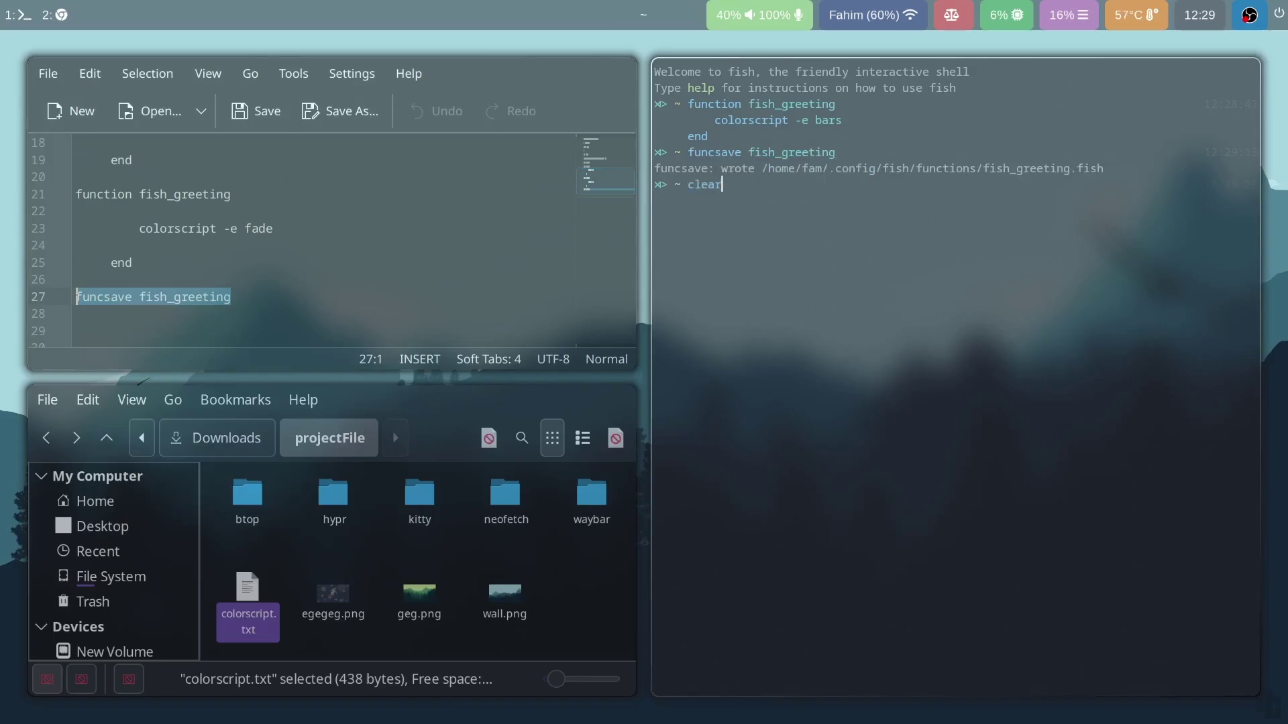
pyautogui.press('Return')
pyautogui.press('super+Return')
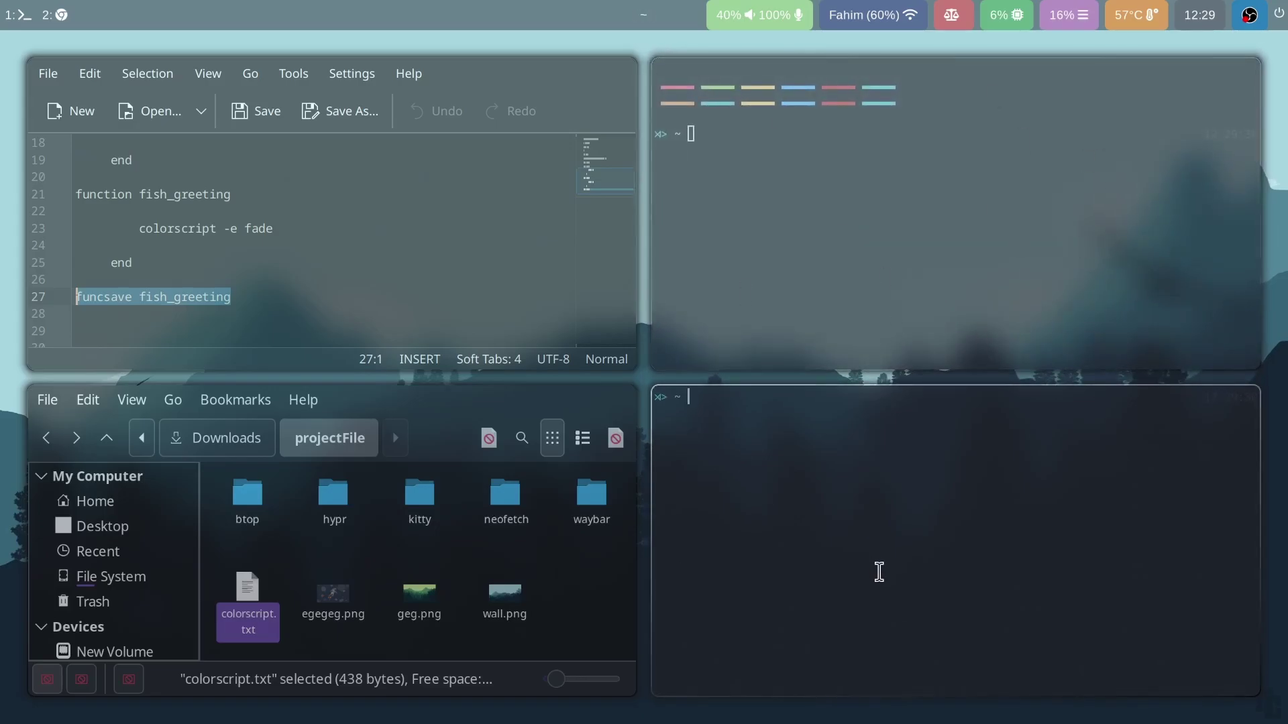
pyautogui.press('super+Return')
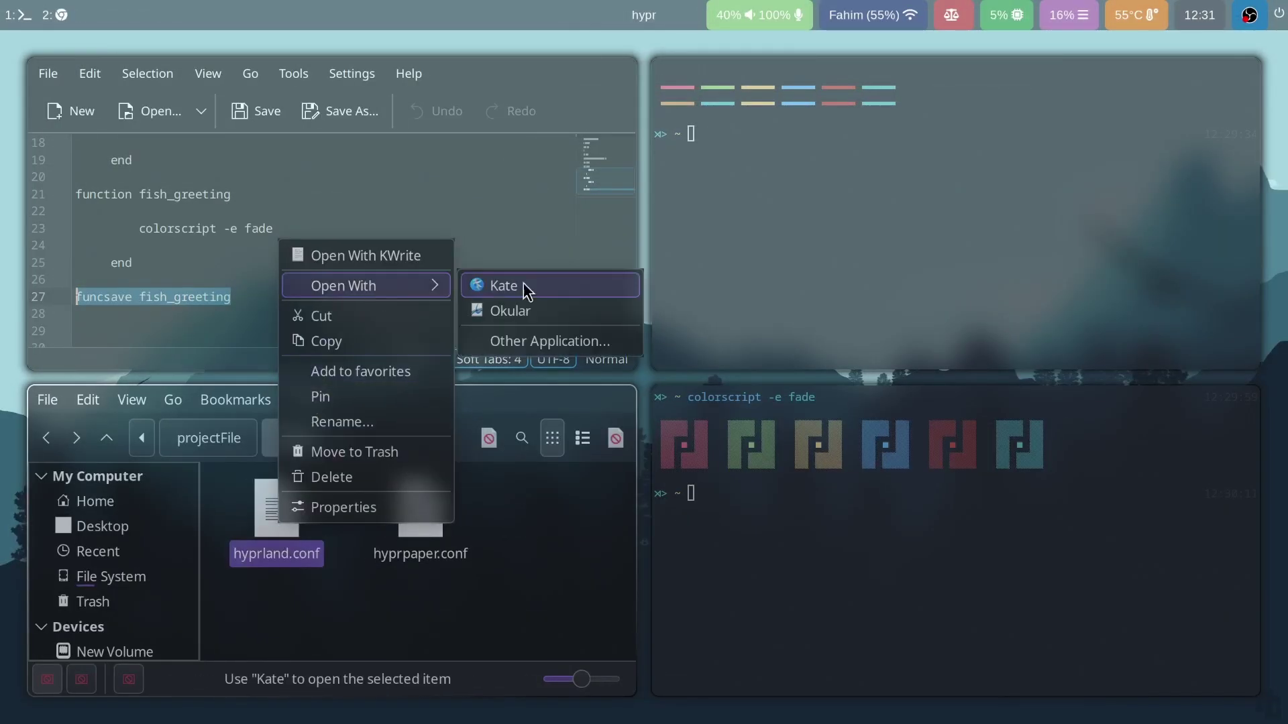
# Step: Open hyprland.conf in KWrite as a floating window, examine the $mainMod key binds on lines 196 to 204, and close it
pyautogui.click(415, 254)
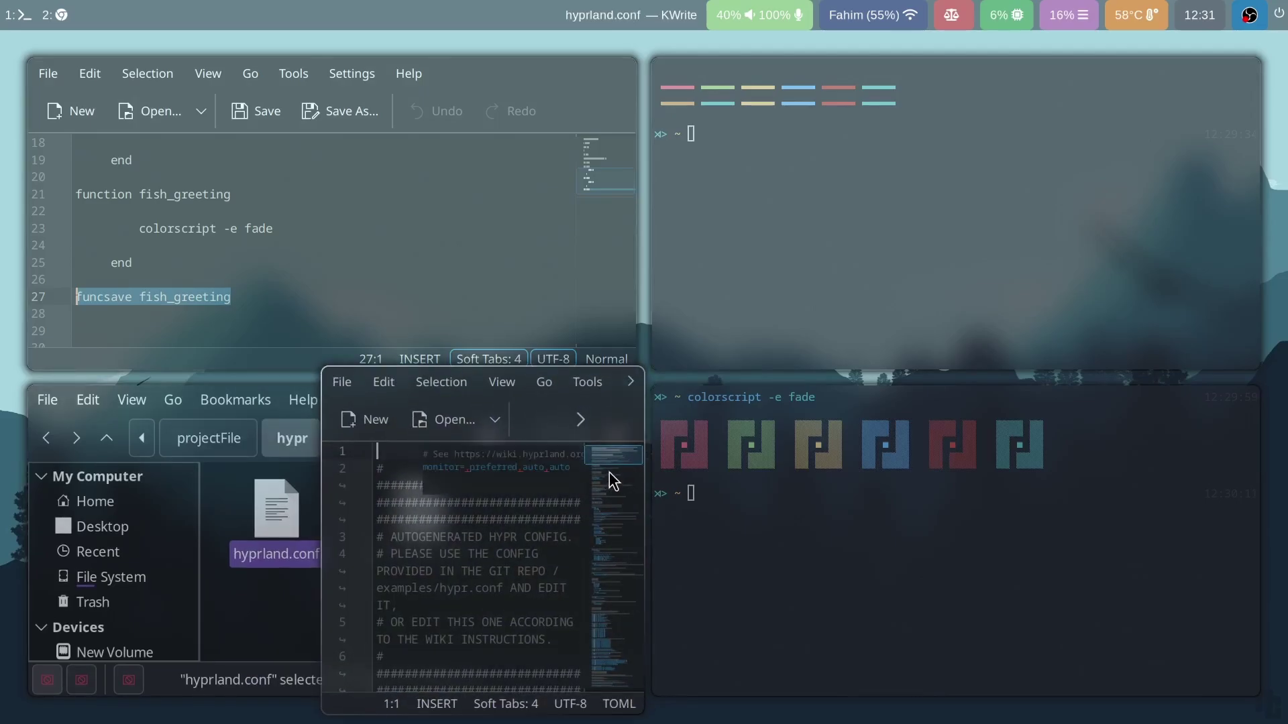
pyautogui.press('super+v')
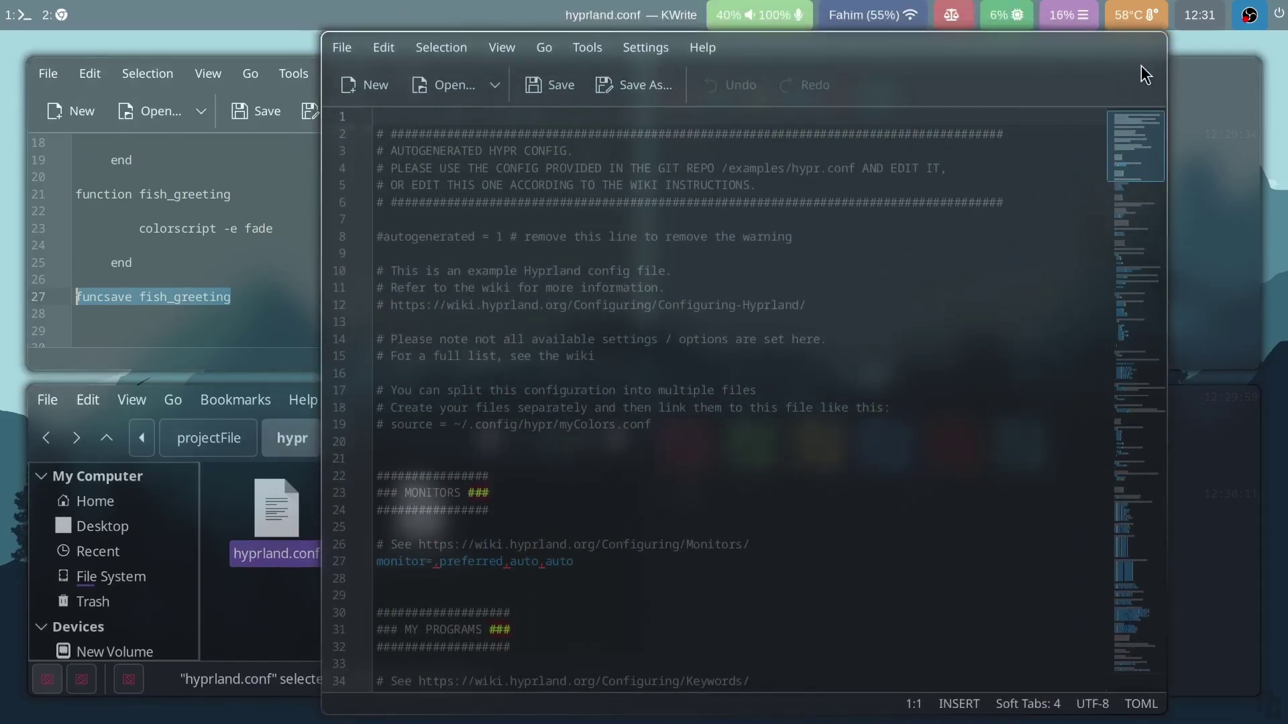
pyautogui.moveTo(1130, 171); pyautogui.dragTo(1127, 541)
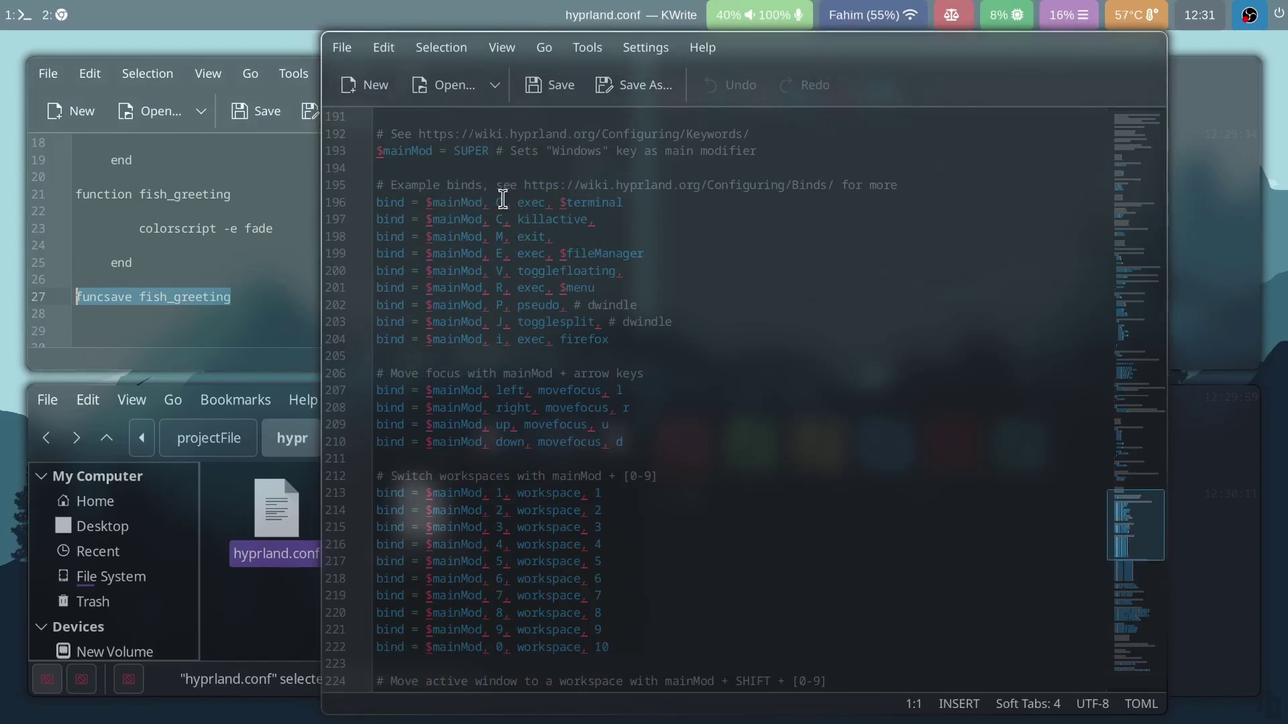
pyautogui.moveTo(502, 202); pyautogui.dragTo(366, 204)
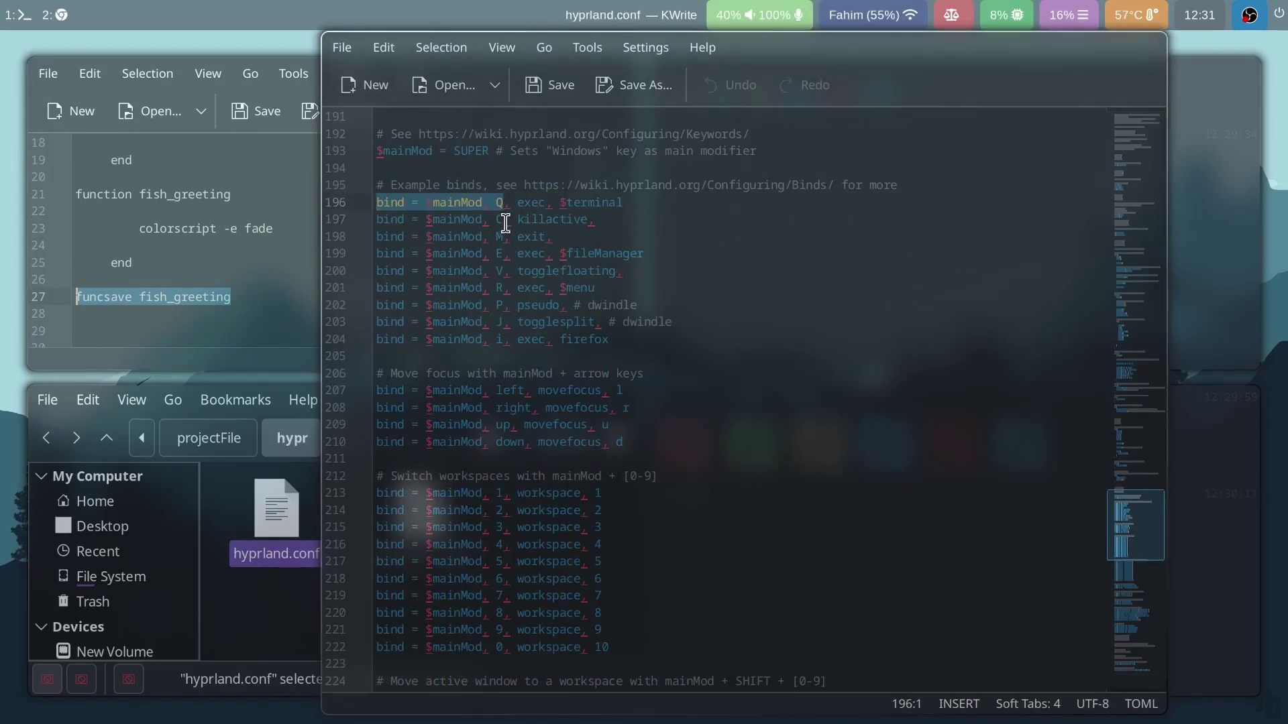
pyautogui.moveTo(504, 220); pyautogui.dragTo(374, 223)
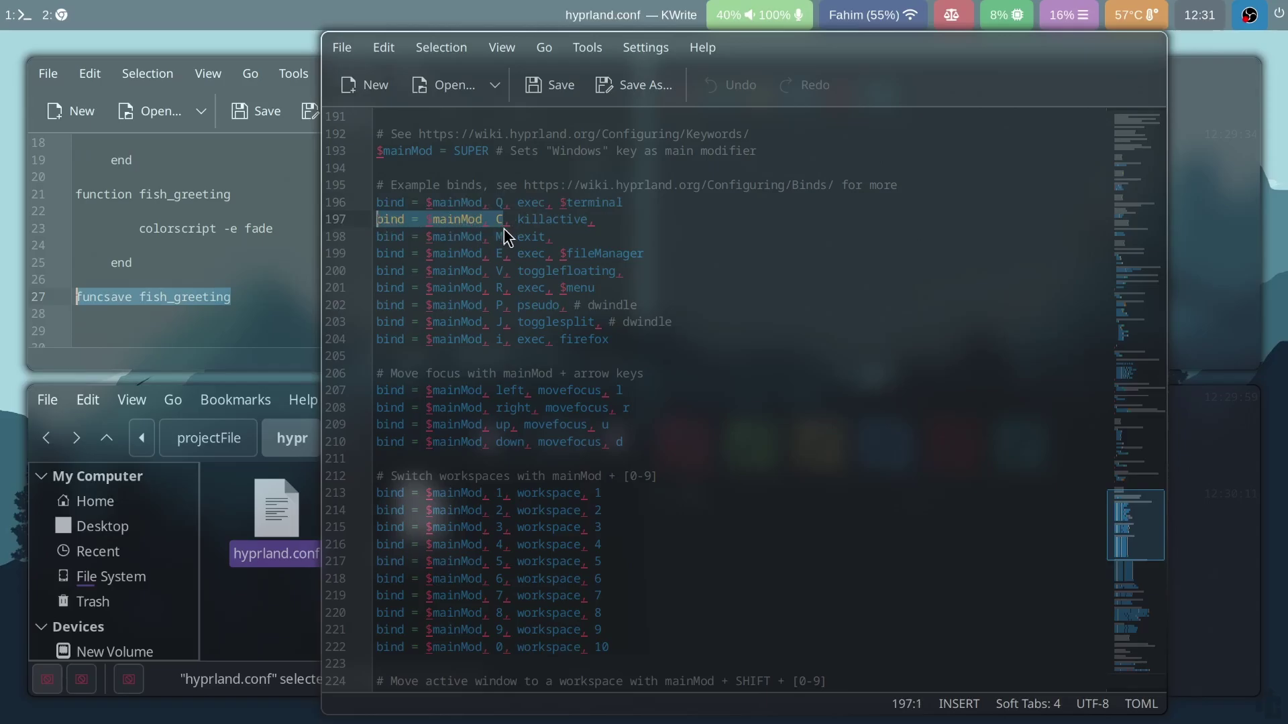
pyautogui.moveTo(504, 234); pyautogui.dragTo(368, 239)
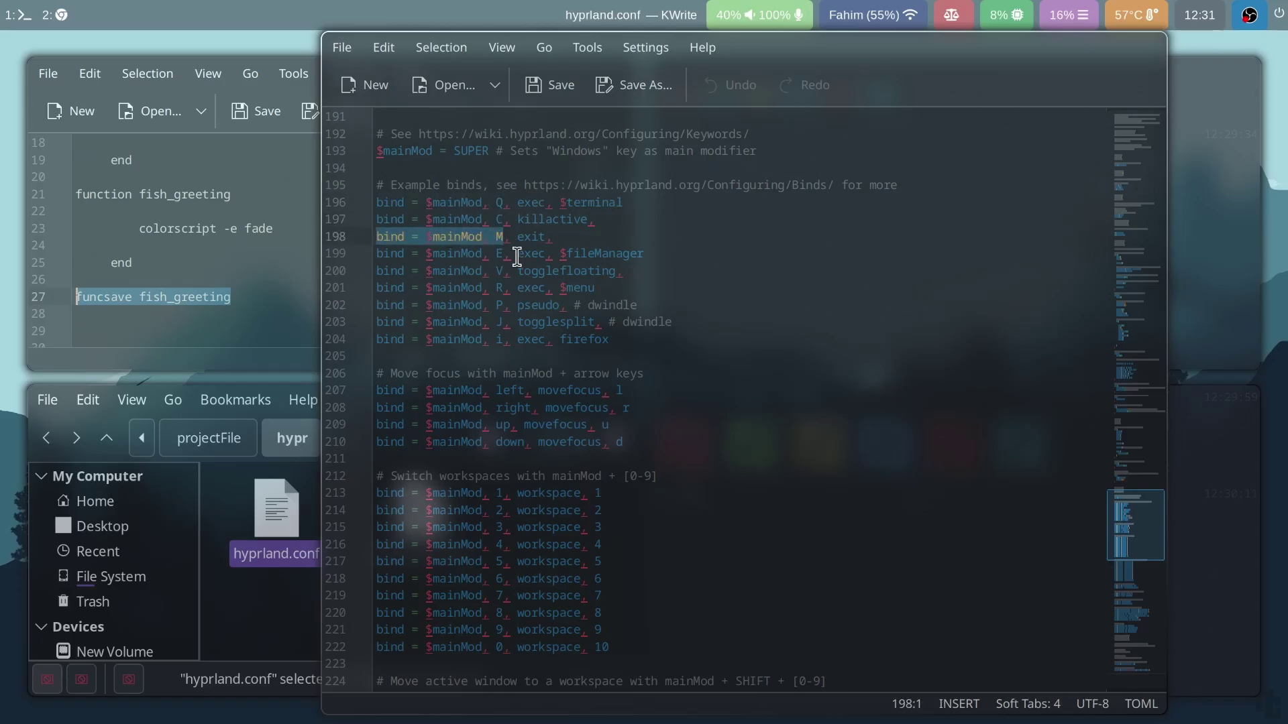
pyautogui.moveTo(631, 342); pyautogui.dragTo(379, 202)
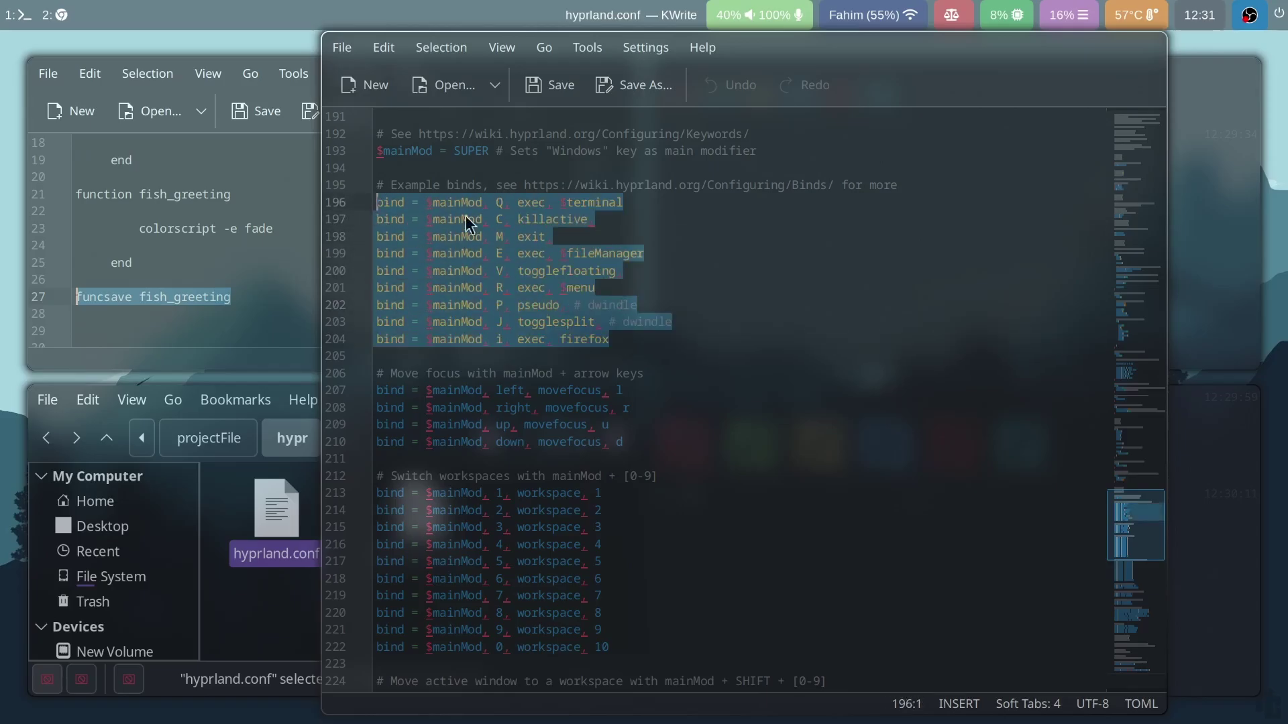
pyautogui.click(775, 324)
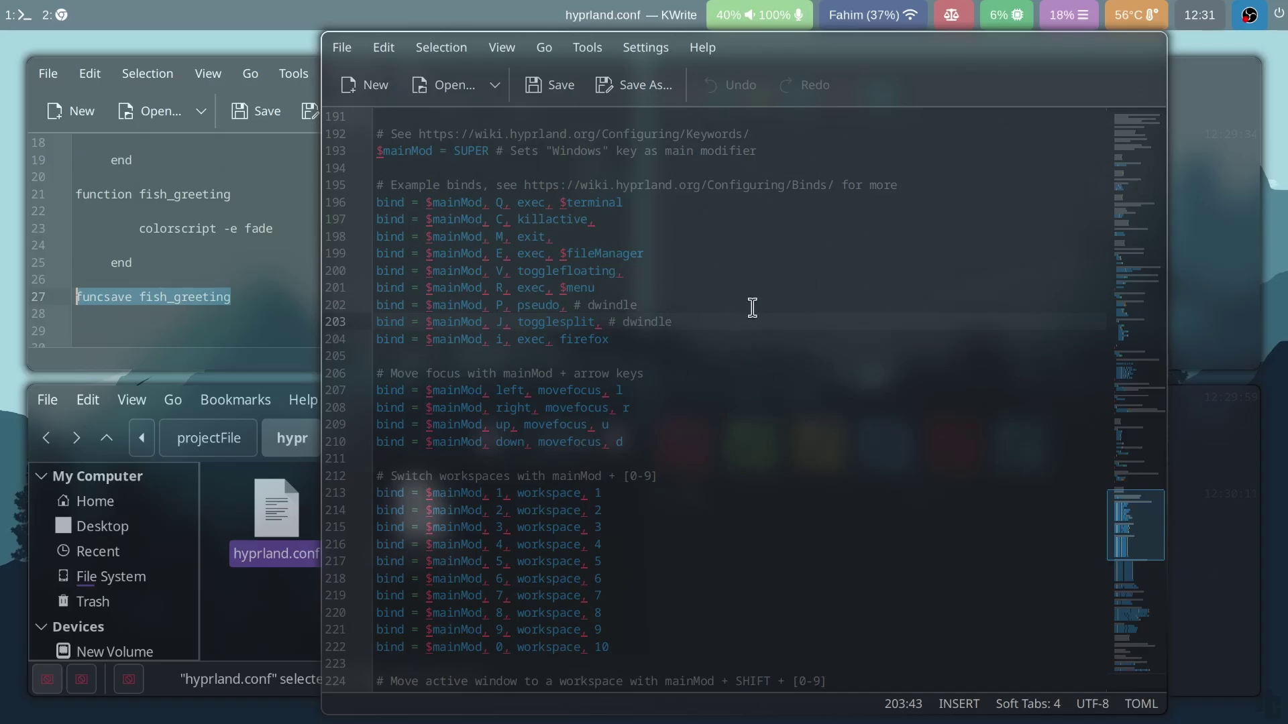
pyautogui.moveTo(503, 219); pyautogui.dragTo(374, 223)
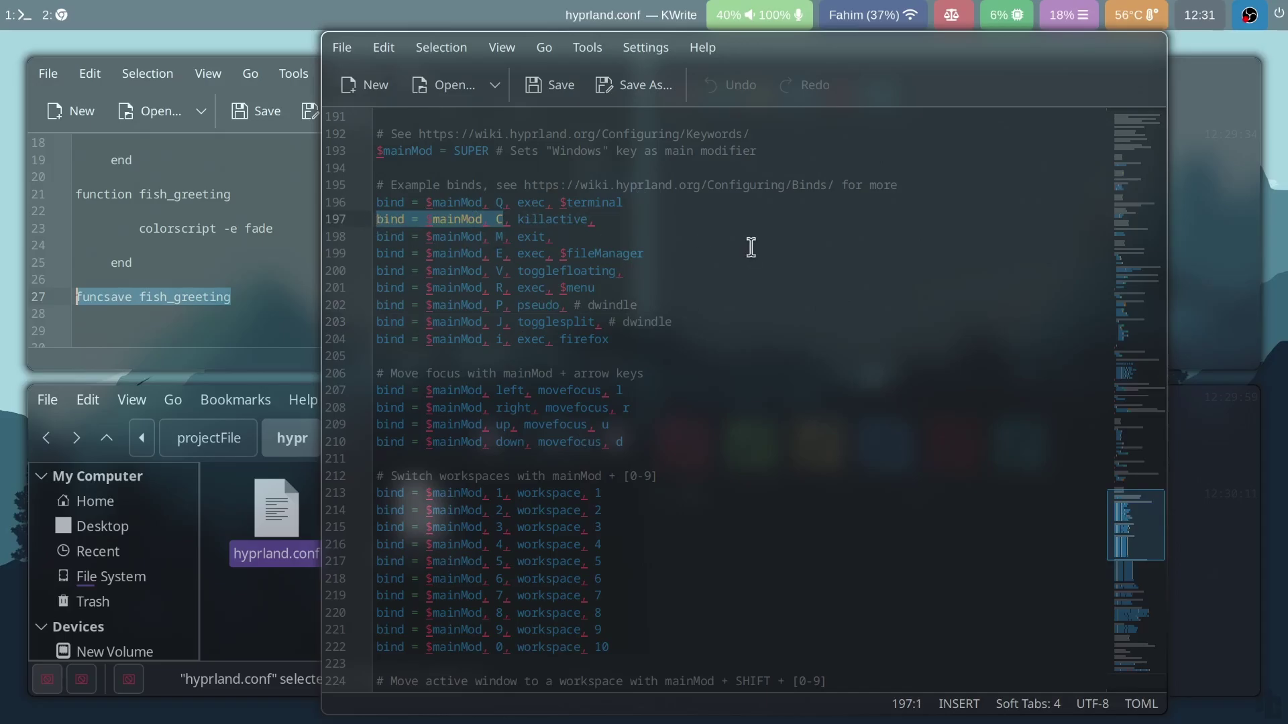
pyautogui.press('super+c')
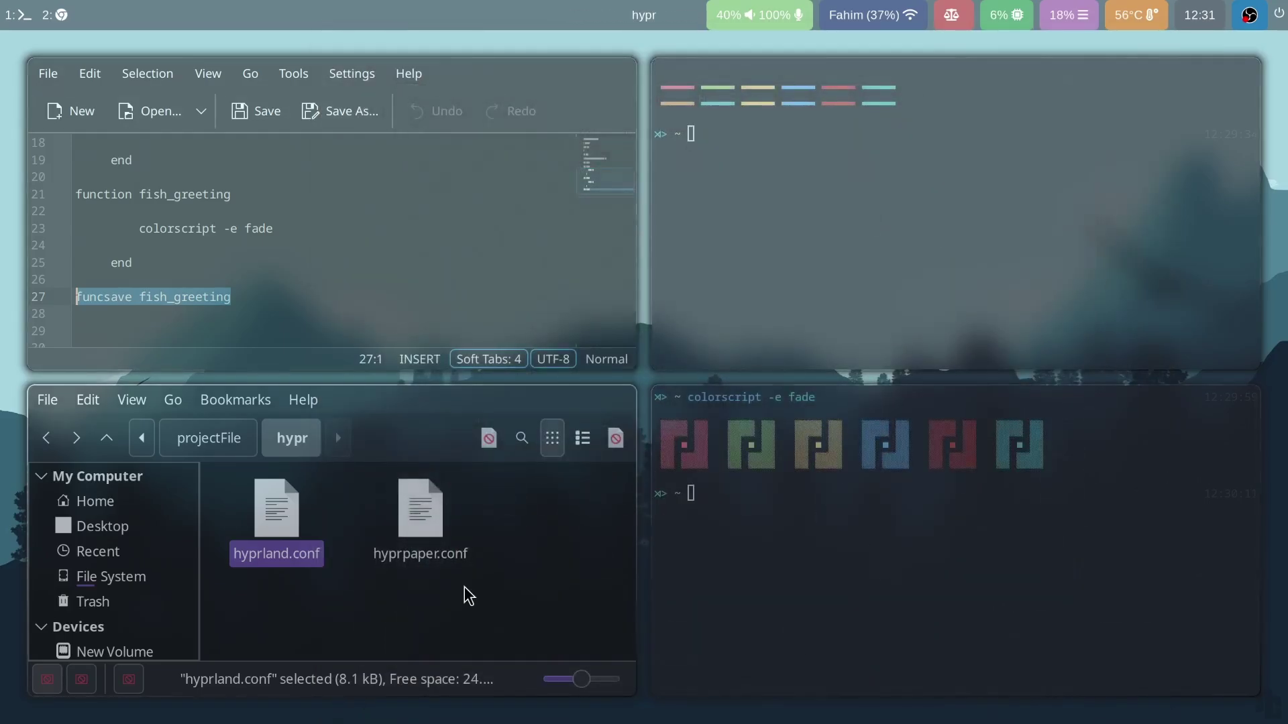
# Step: Reduce the icon size in the hypr folder view and deselect hyprland.conf
pyautogui.moveTo(566, 678); pyautogui.dragTo(556, 682)
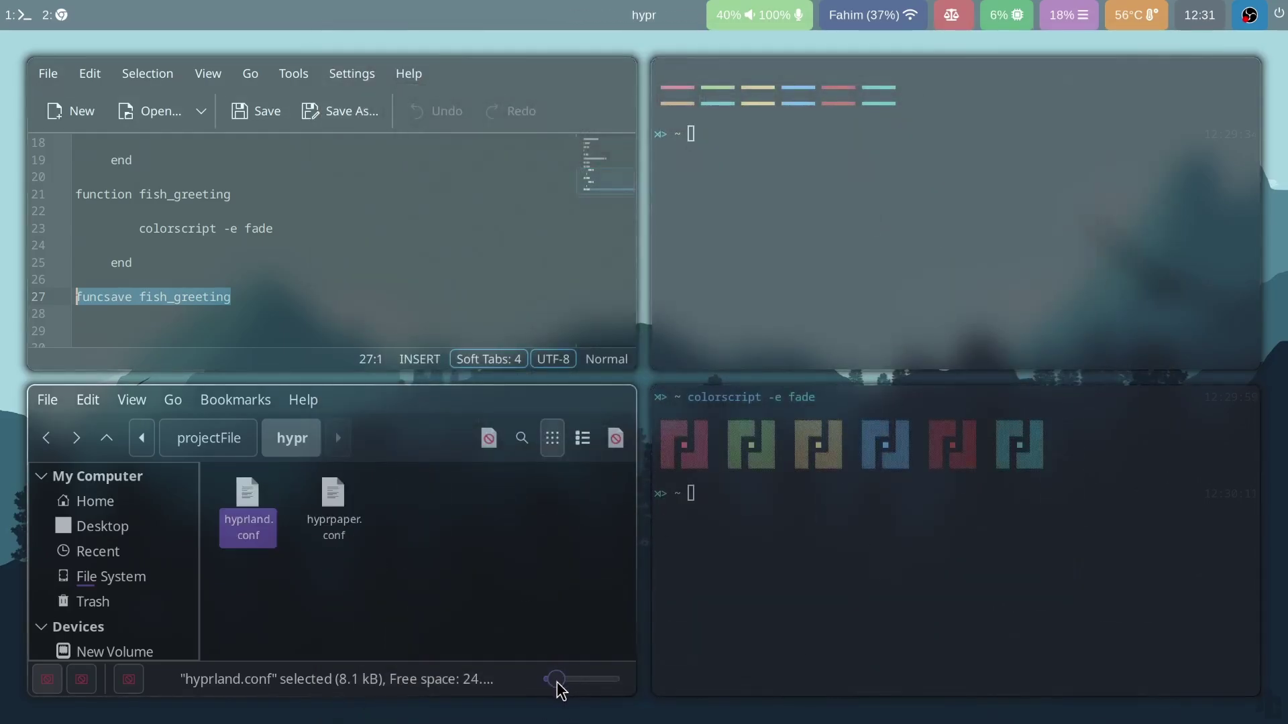
pyautogui.click(131, 400)
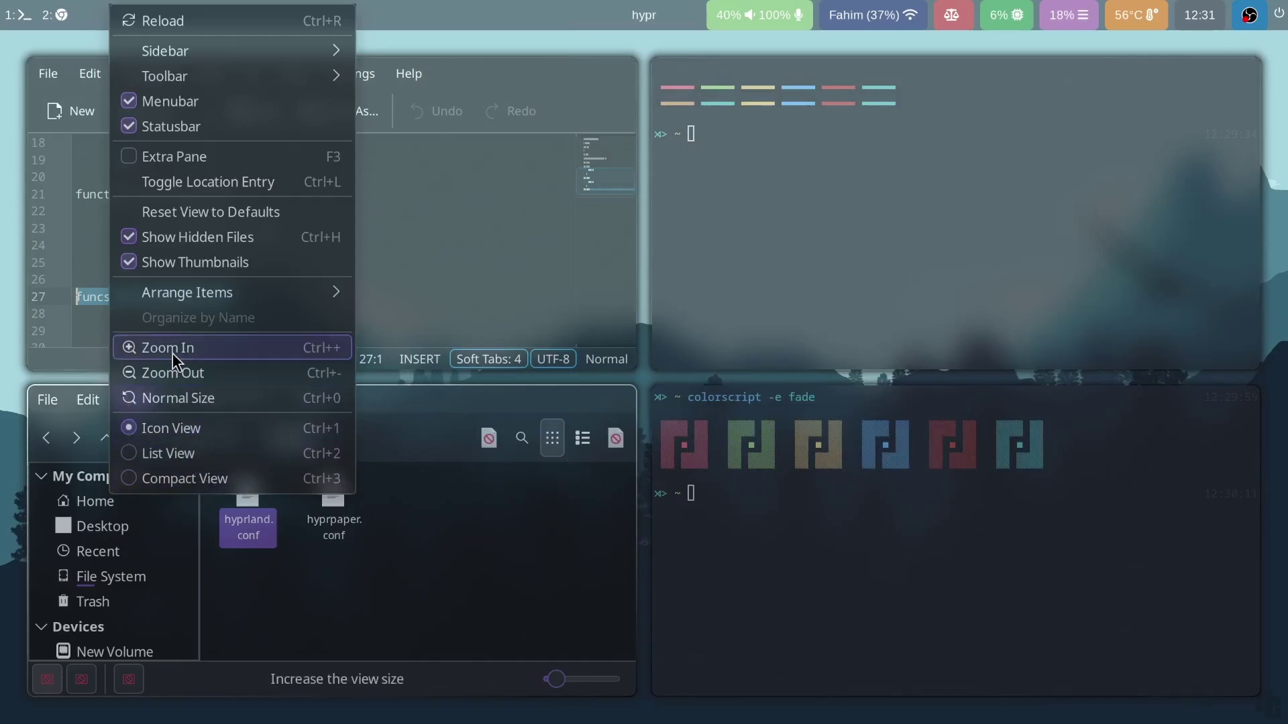
pyautogui.click(459, 572)
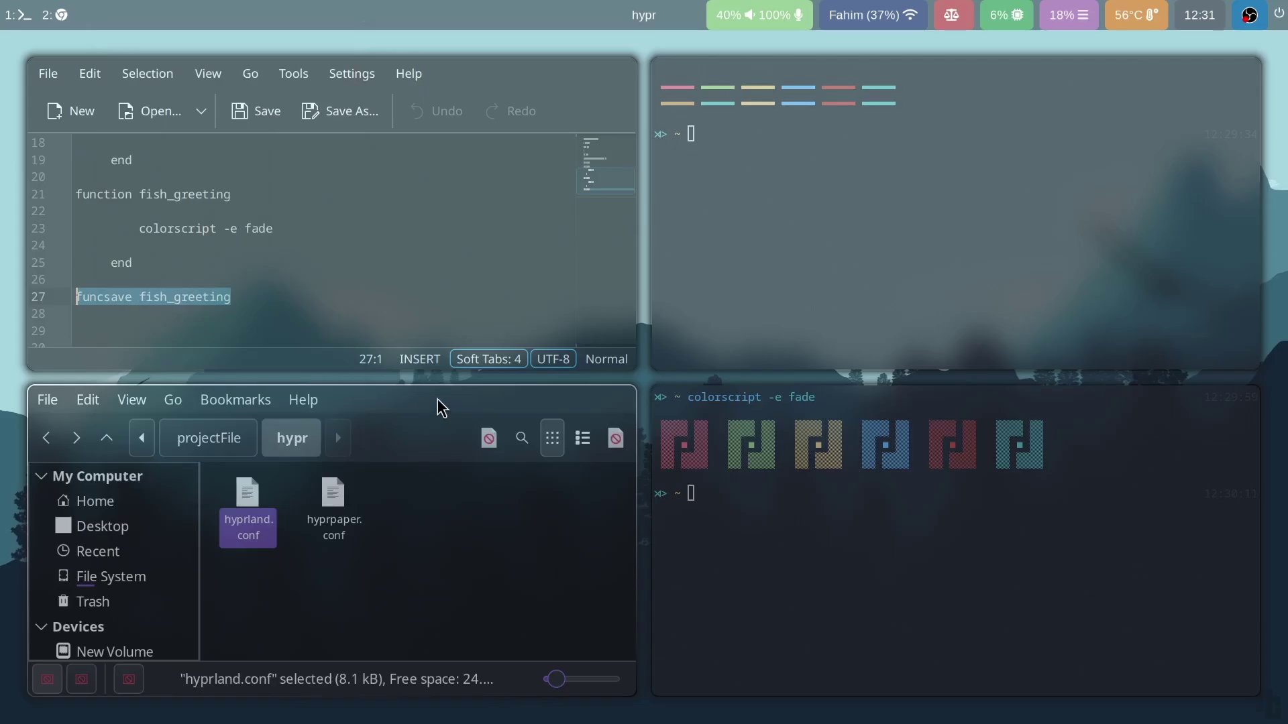
pyautogui.click(439, 504)
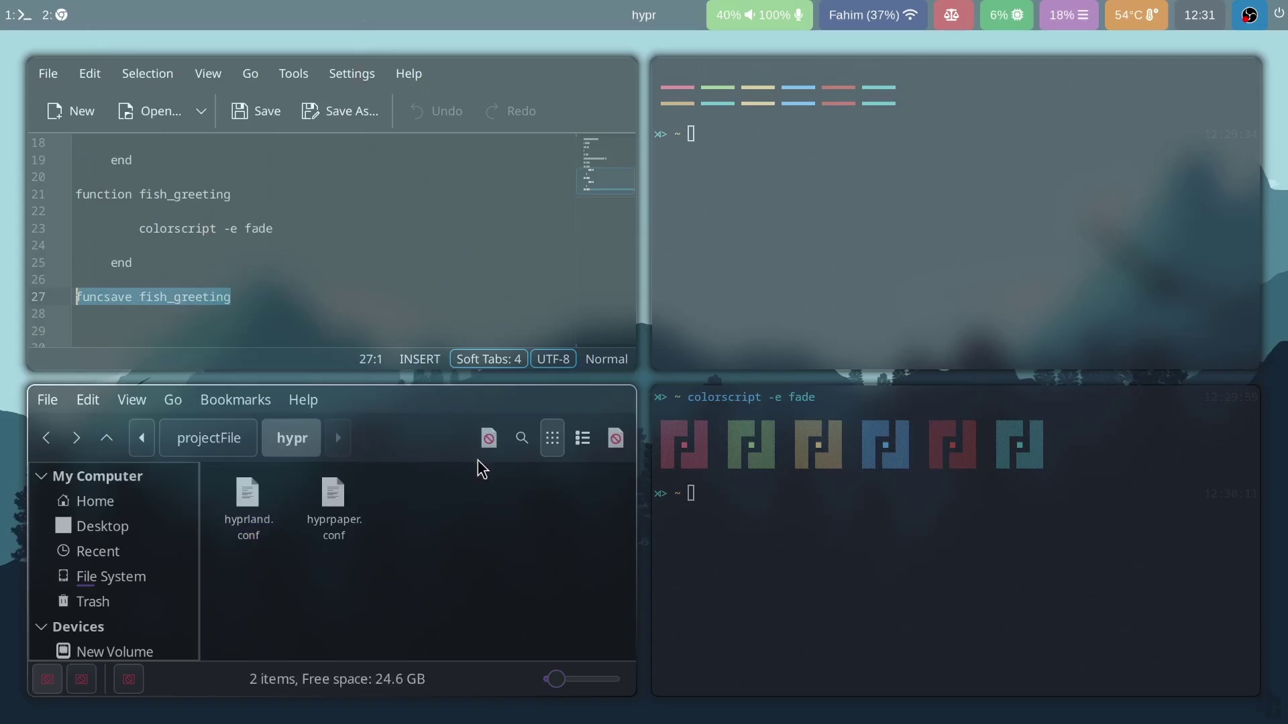
# Step: Hide the file manager's menu bar, dismiss the notice, and show the menu bar temporarily before hiding it again
pyautogui.click(132, 400)
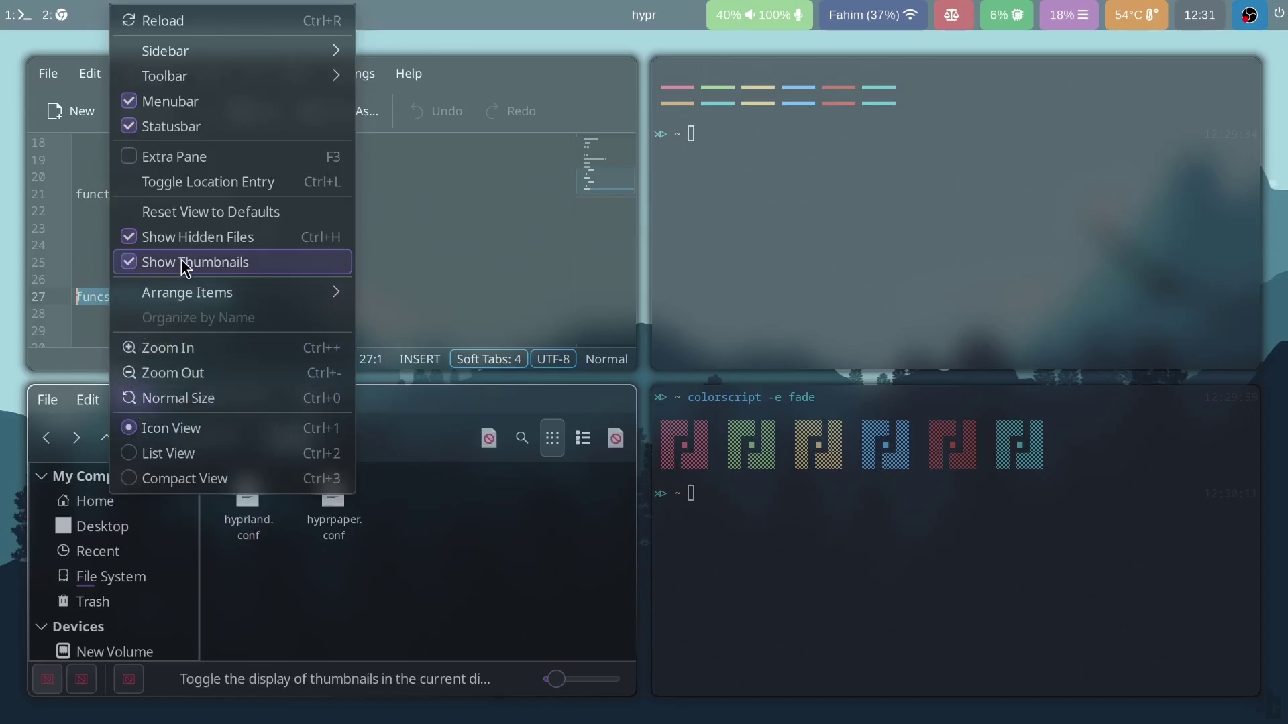
pyautogui.click(206, 103)
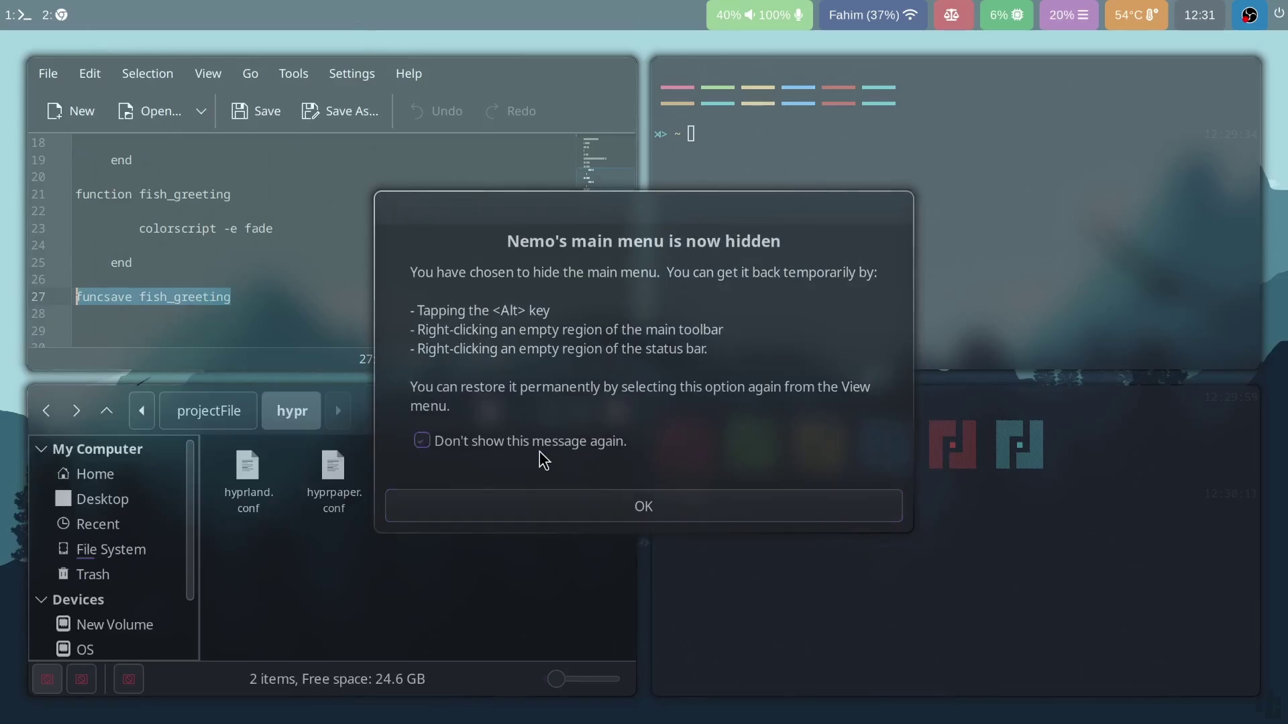
pyautogui.click(638, 506)
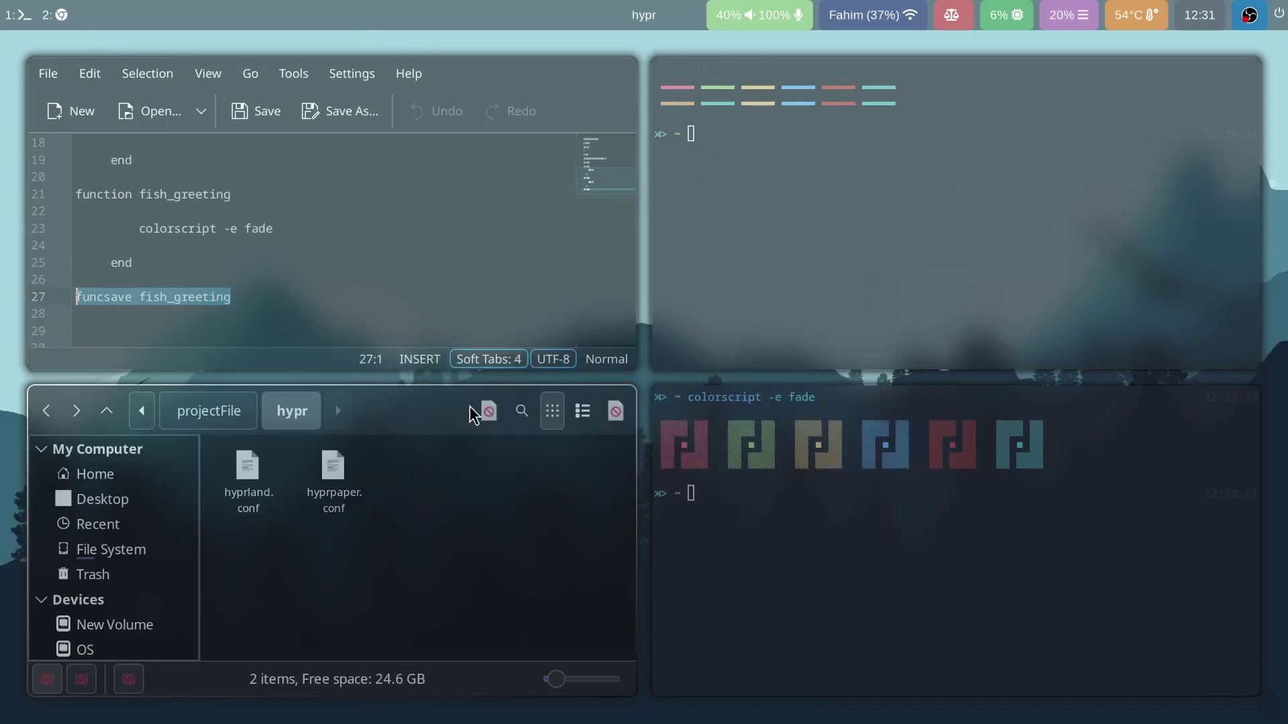
pyautogui.press('alt')
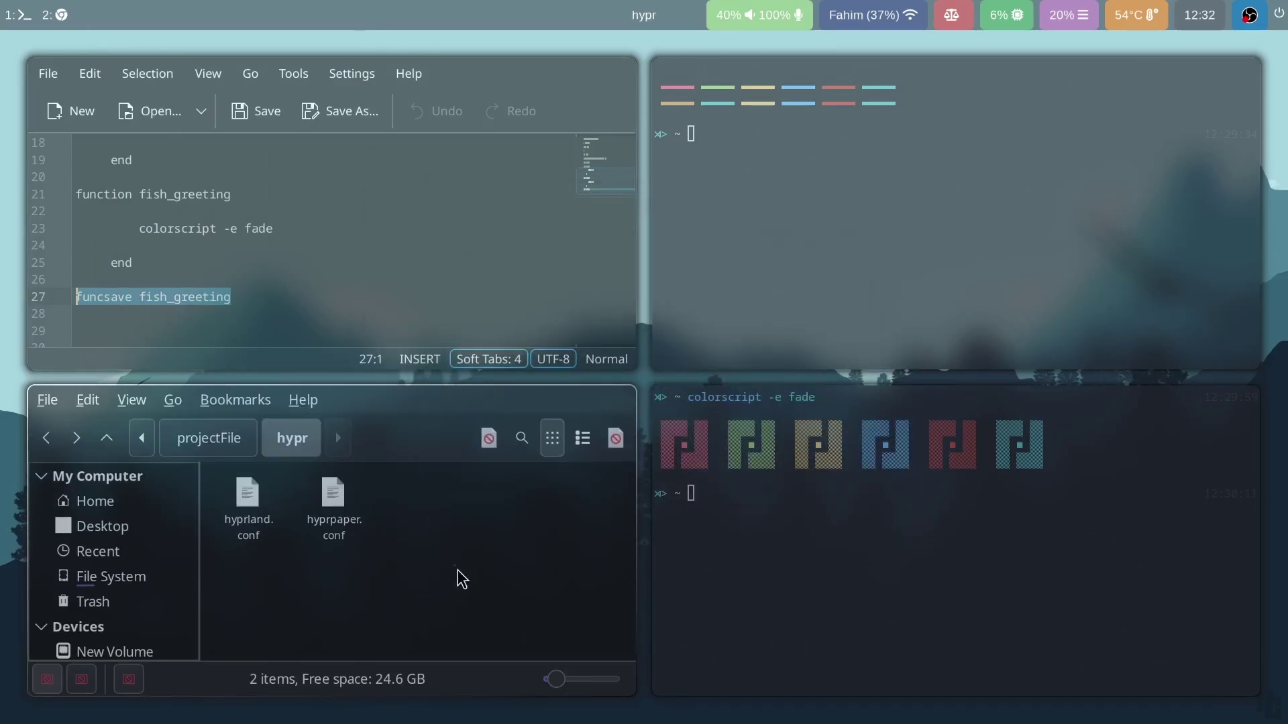
pyautogui.press('alt')
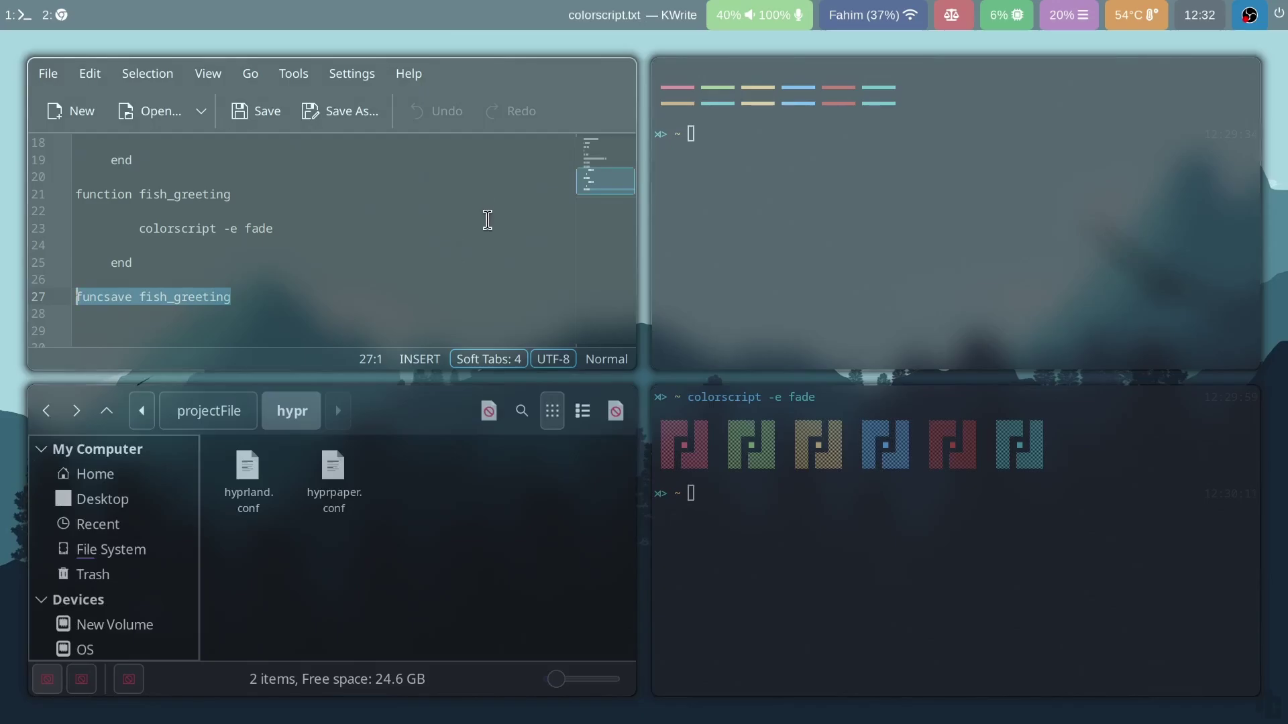
# Step: Close the KWrite and hypr folder windows and open two file manager windows of the home folder alongside the terminals
pyautogui.press('super+q')
pyautogui.press('super+q')
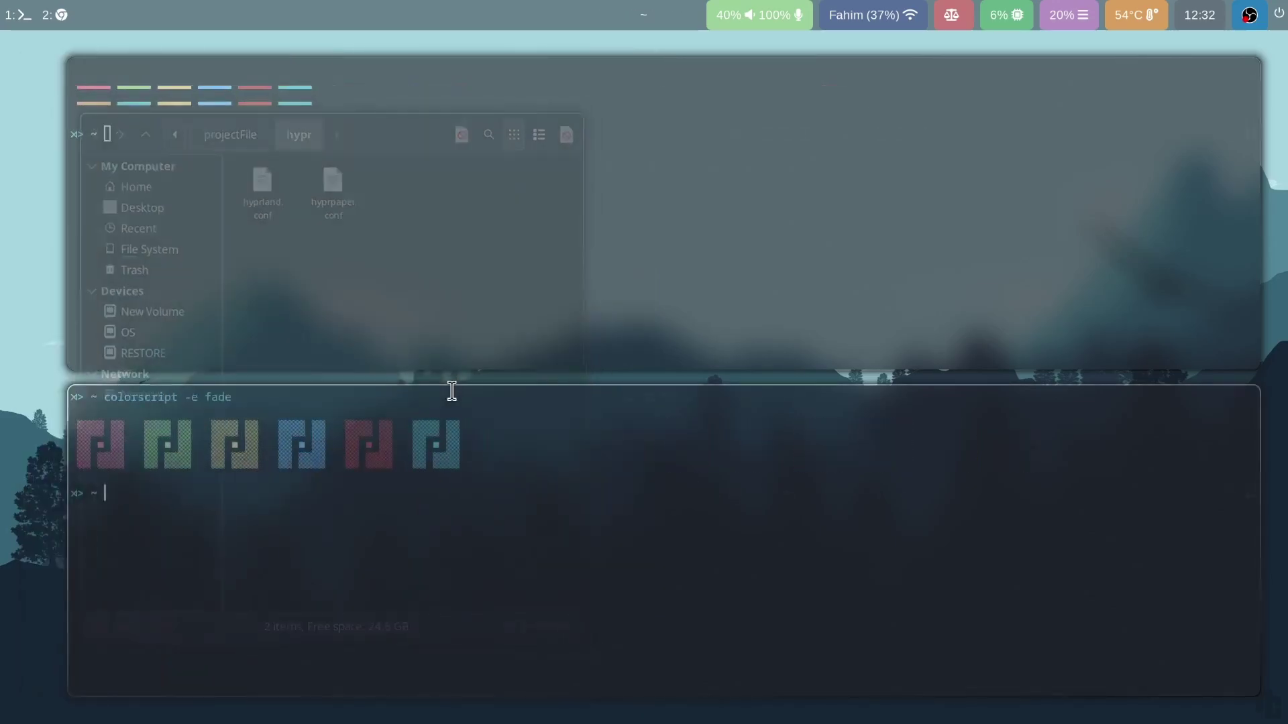
pyautogui.press('super+e')
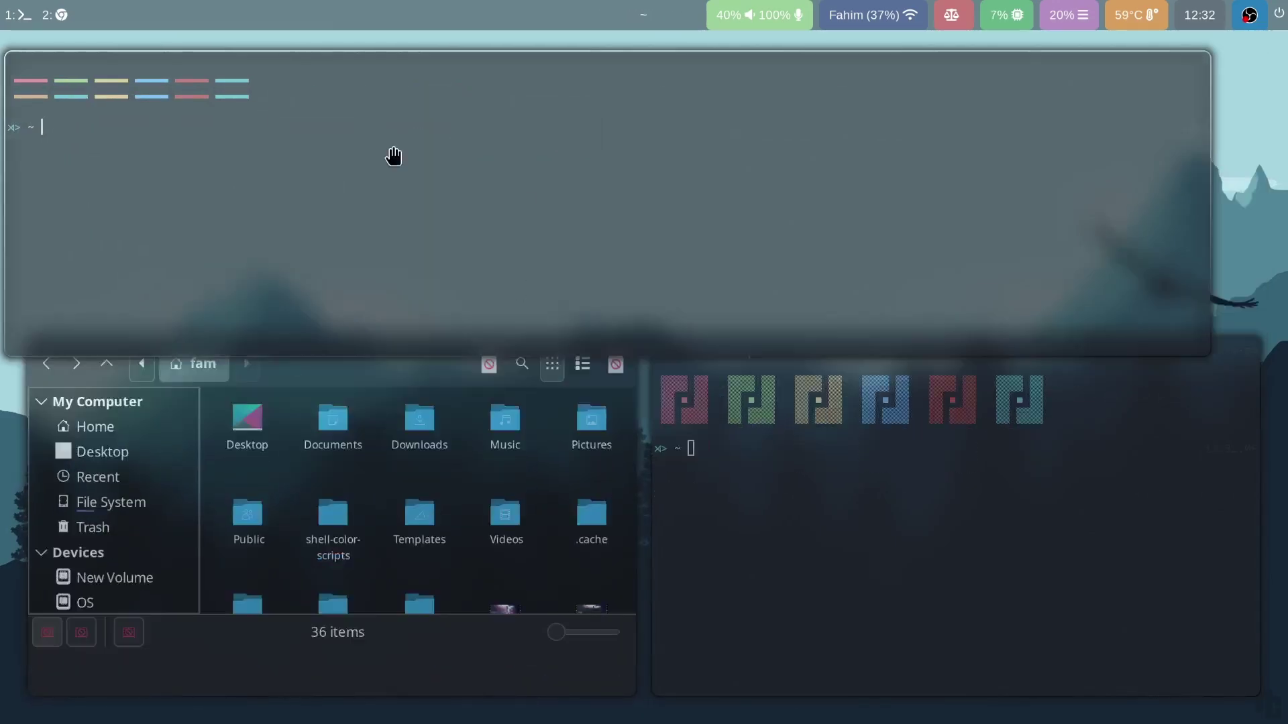
pyautogui.press('super+e')
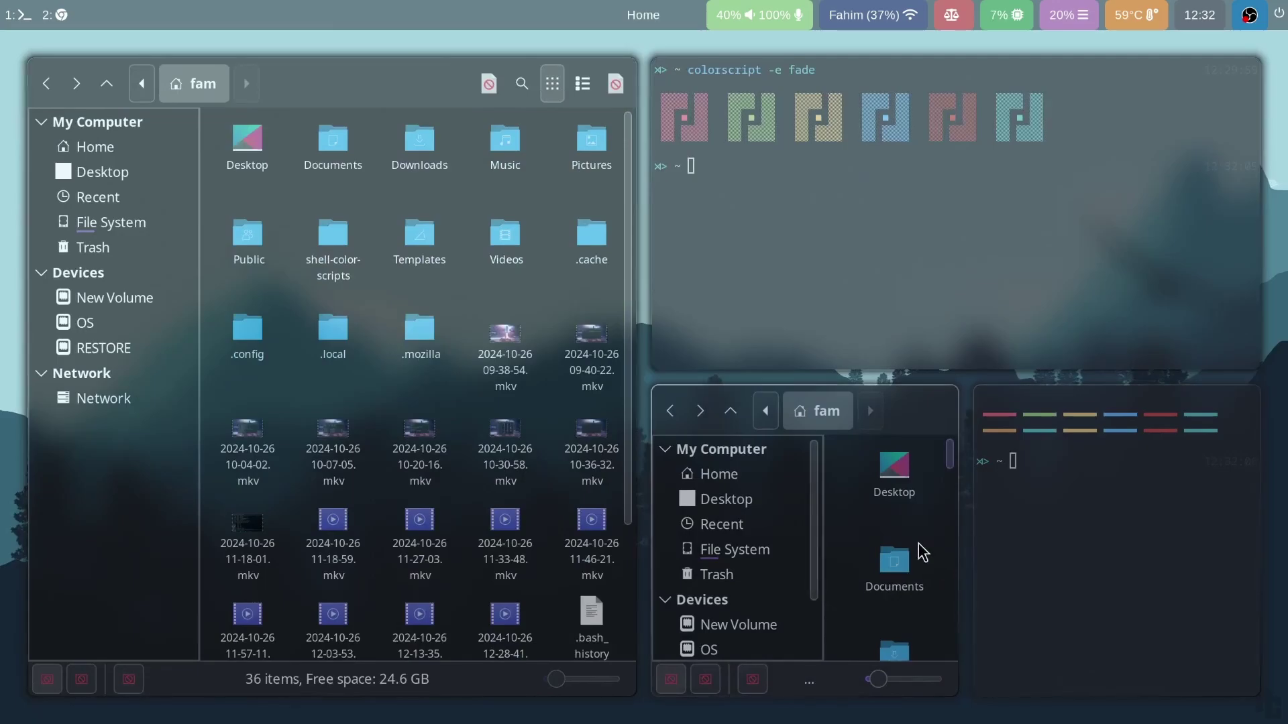